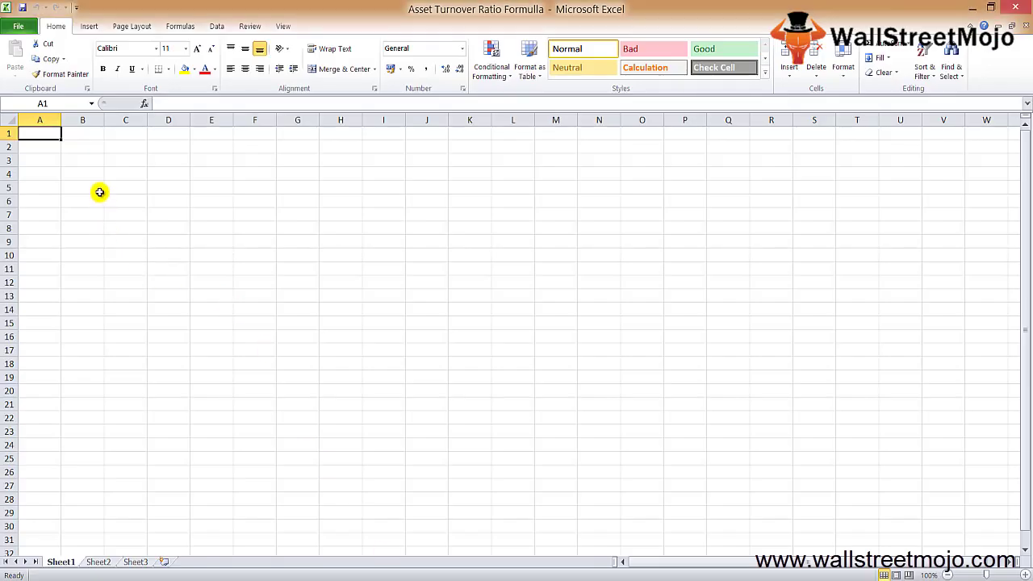
Switch to the blank Excel workbook and select cell B2 for the notes.
click(87, 150)
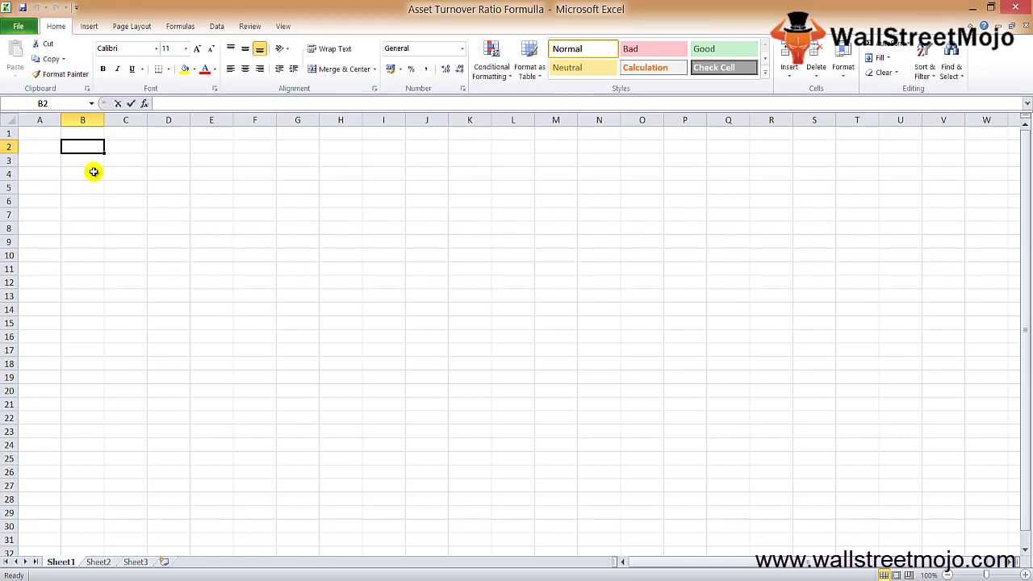
Type 'Efficeincy ratio' in B2 and 'assets to generate' in D2.
text(Efficeincy ratio)
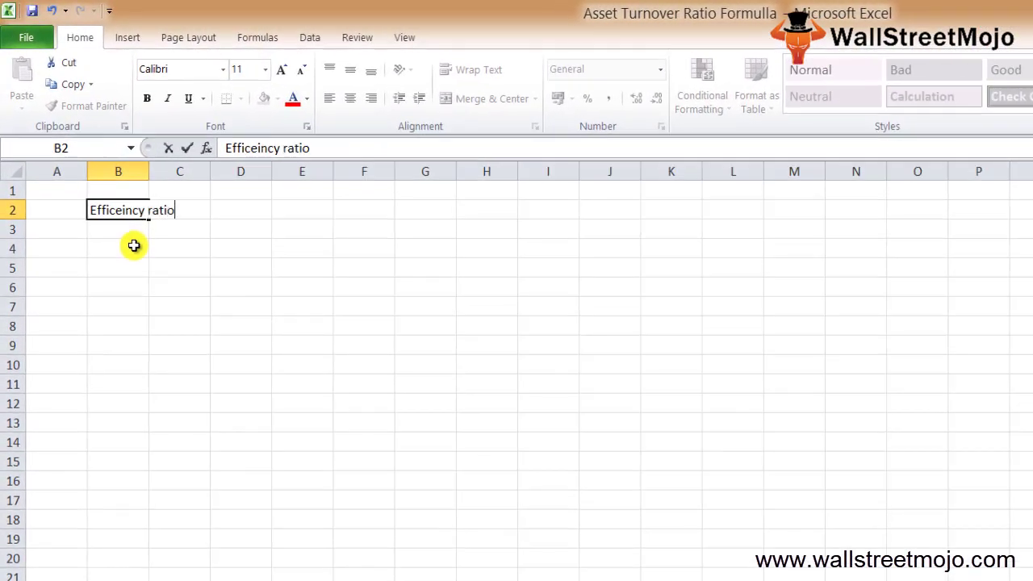
key(ctrl+Return)
key(Right)
key(Right)
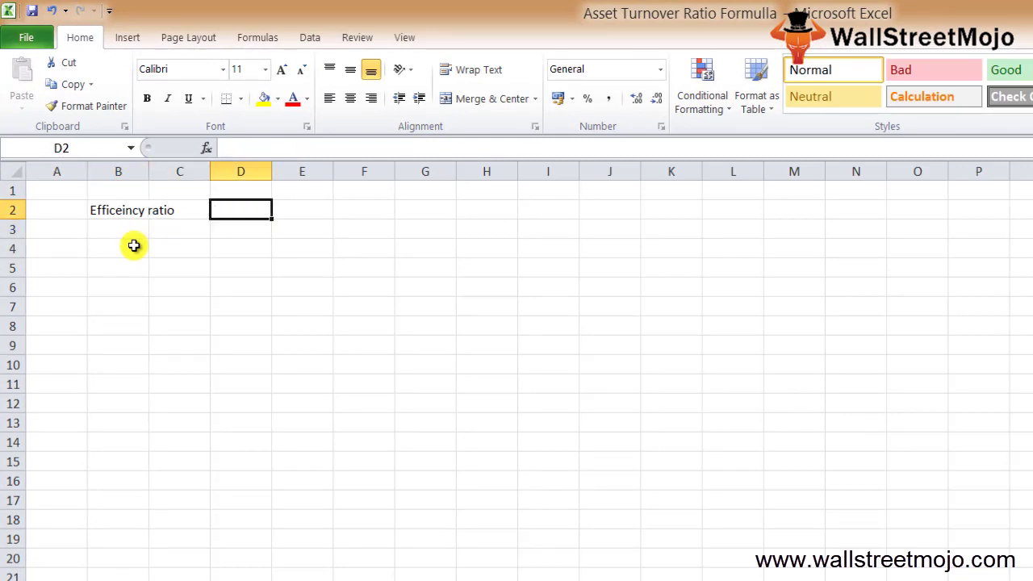
text(assets to )
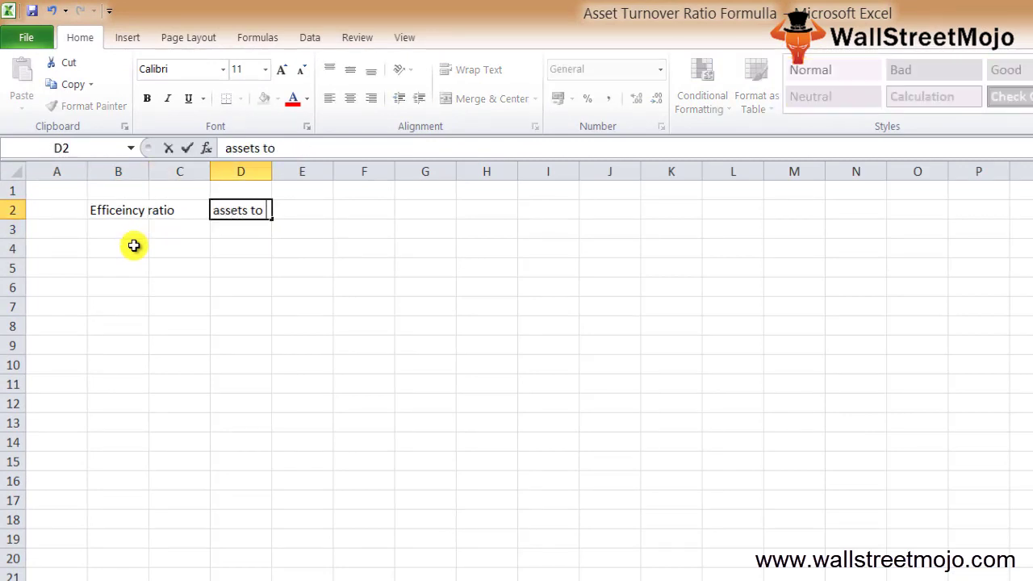
text(generate)
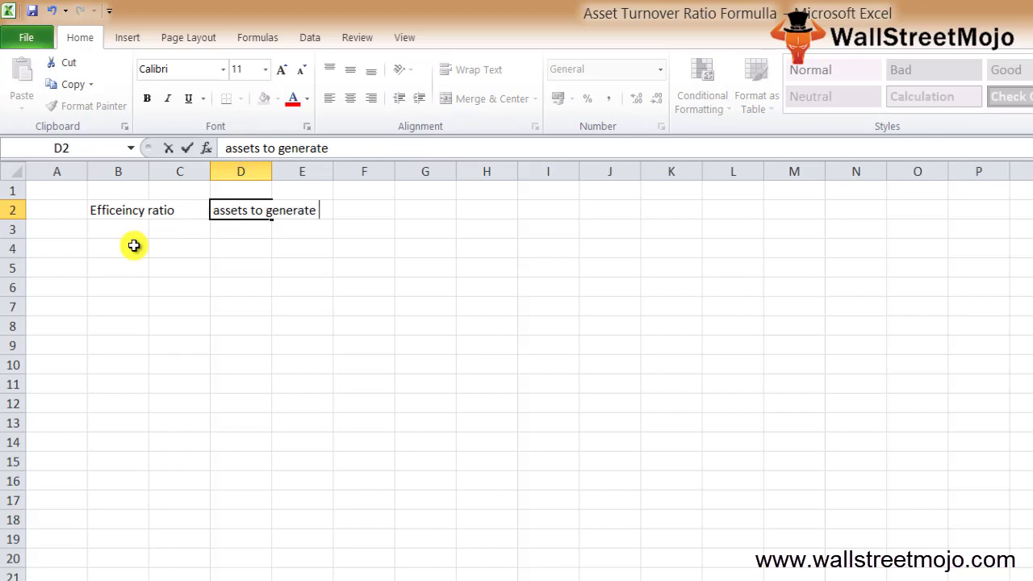
key(Return)
key(Return)
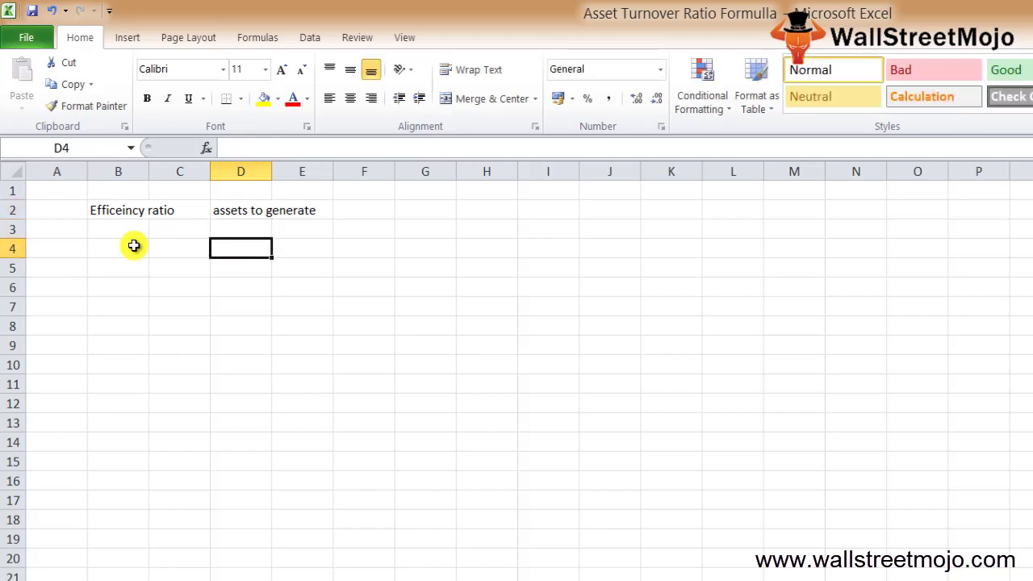
Write 'Asset turnover ratio =' in B4 with Net Sales over Average total assets in D4:D5.
key(Down)
key(Left)
key(Left)
key(Up)
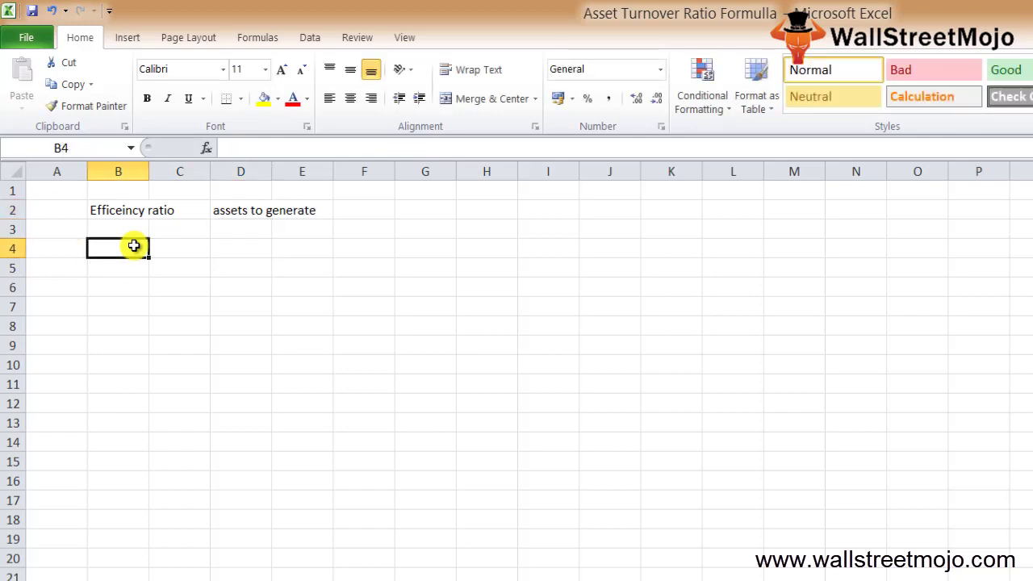
text(As)
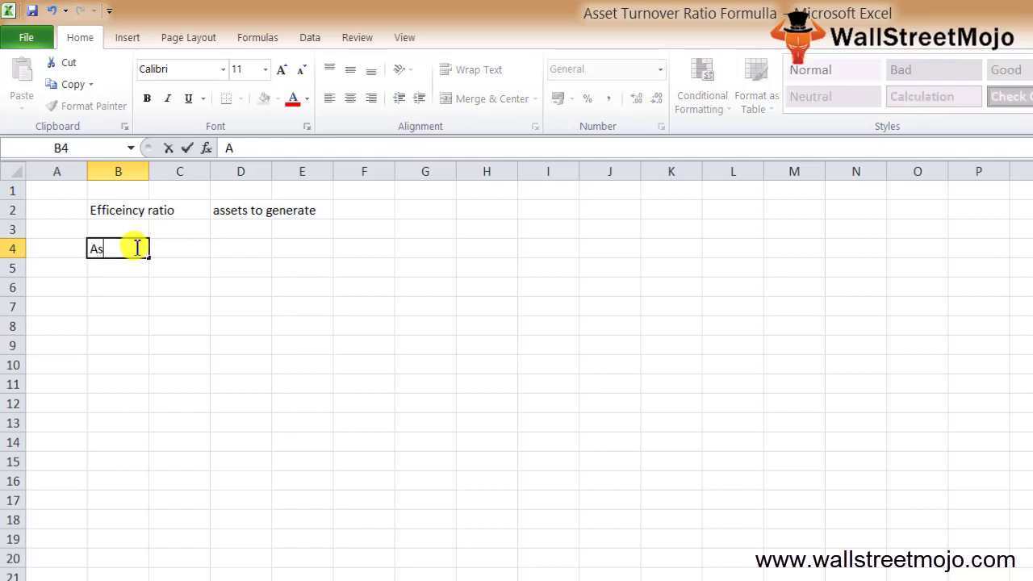
text(set turnover)
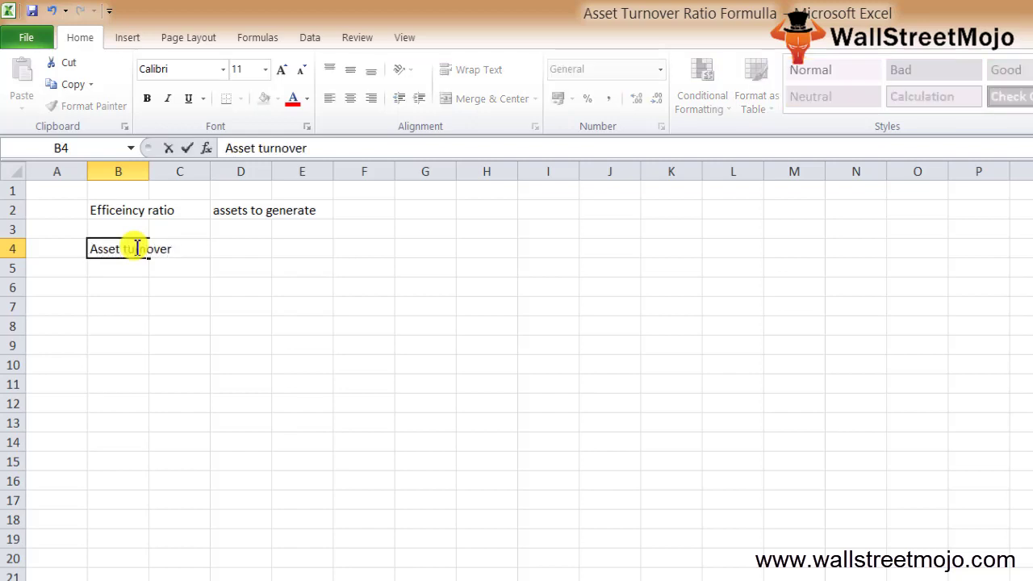
text( tat)
key(BackSpace)
key(BackSpace)
key(BackSpace)
text(ratio =)
key(Tab)
key(Tab)
text(N)
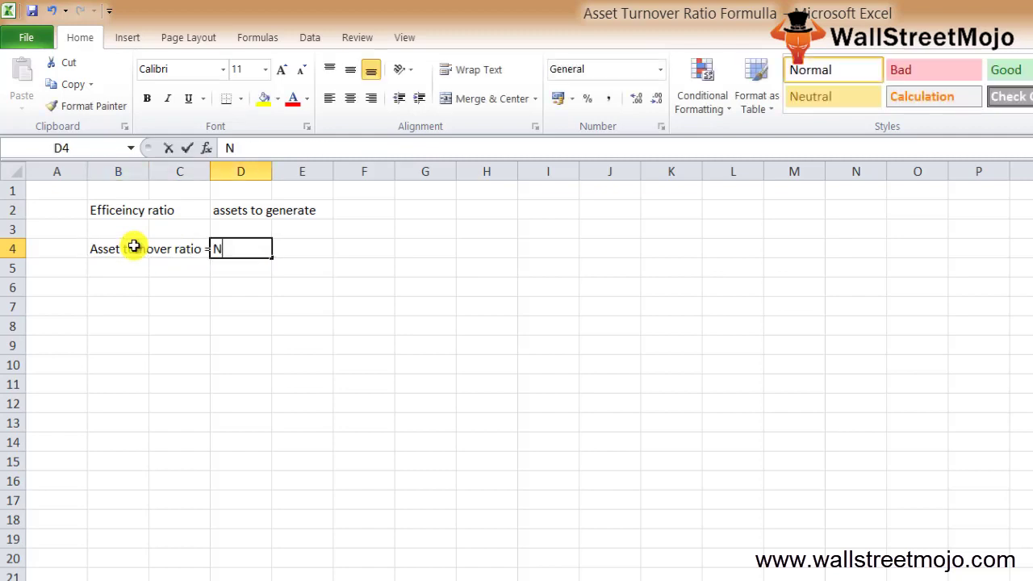
text(et Sales)
key(Return)
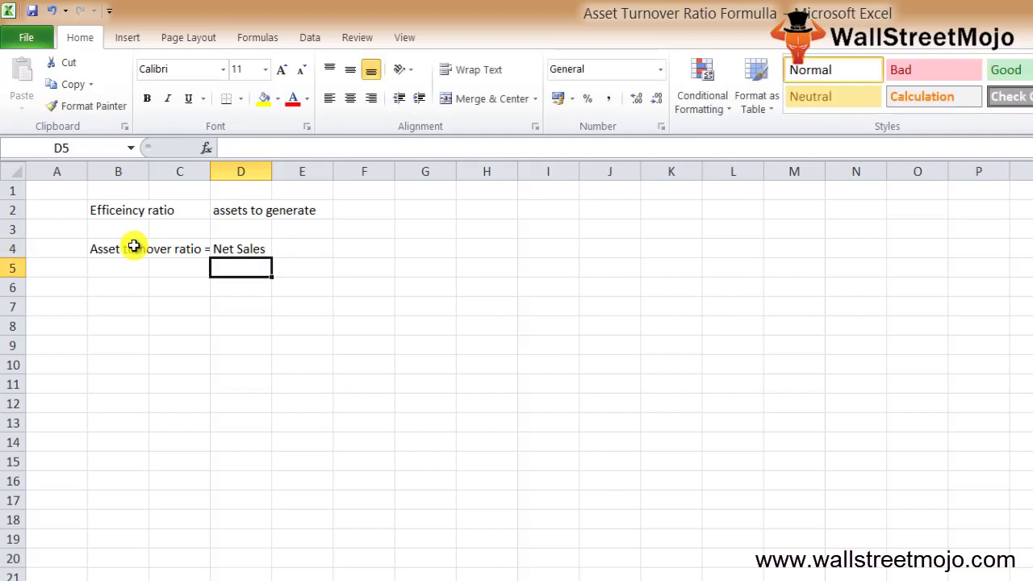
text(Average)
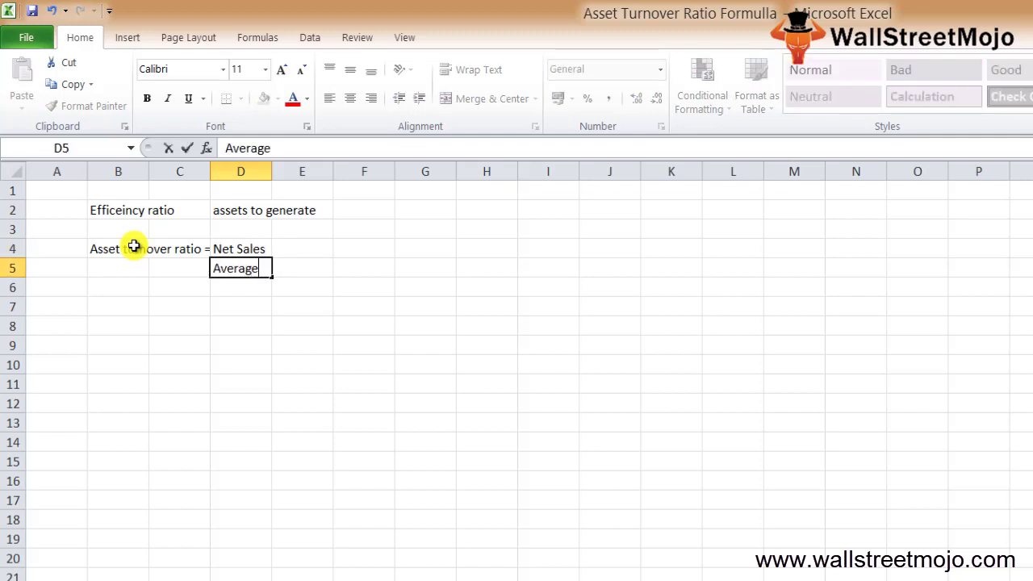
text( total assets)
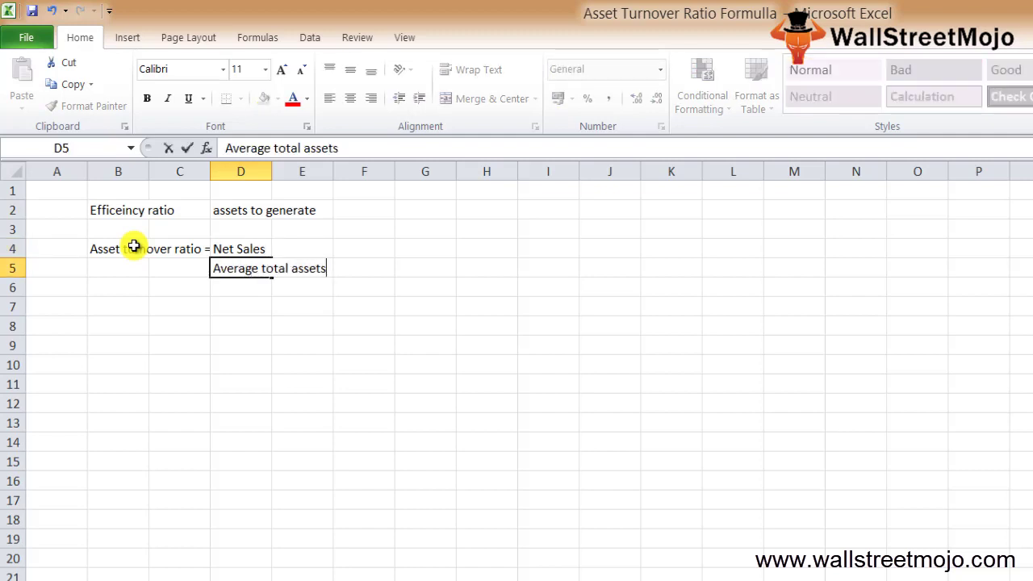
key(Return)
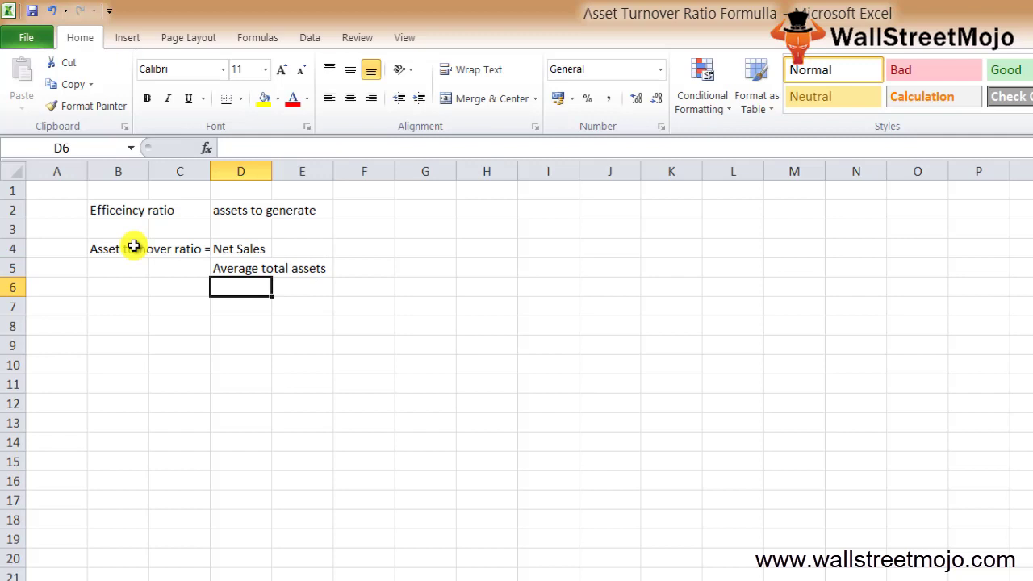
Move to a fresh blank worksheet.
key(Down)
key(Down)
key(Down)
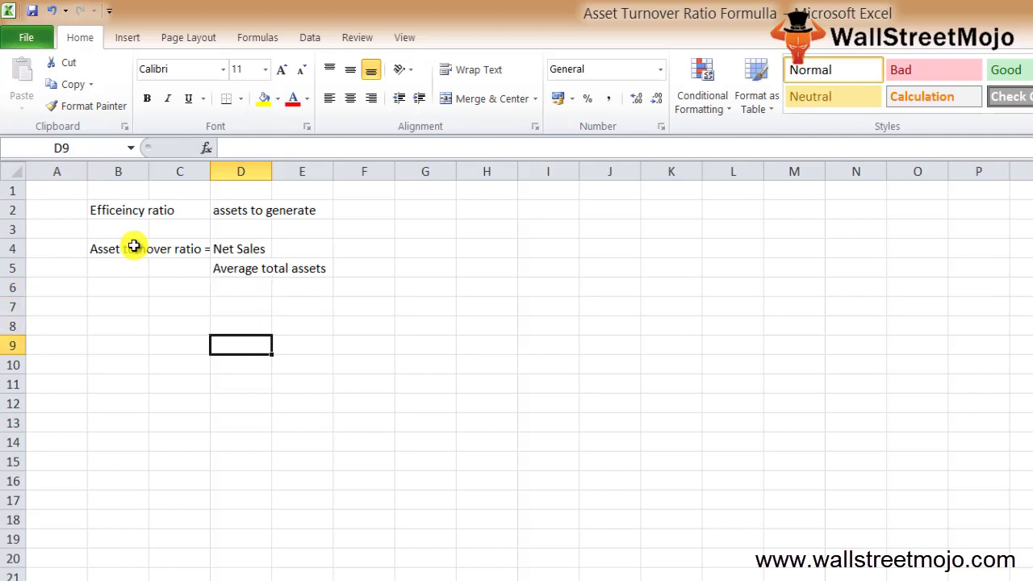
key(Down)
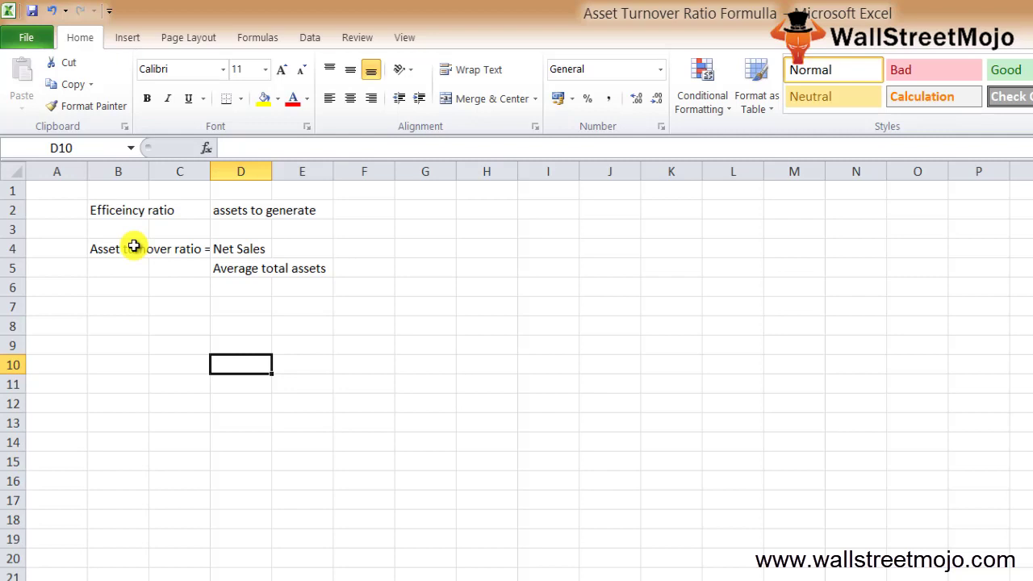
key(ctrl+Page_Down)
key(Down)
Add the YMC heading in B2 and Gross sales of 75000 in row 4.
key(Right)
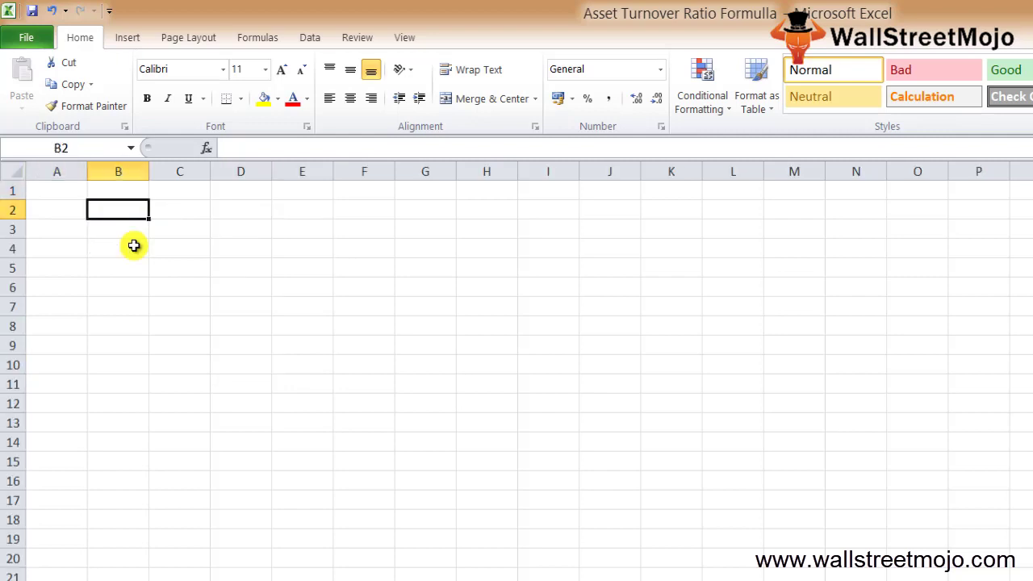
text(YMC)
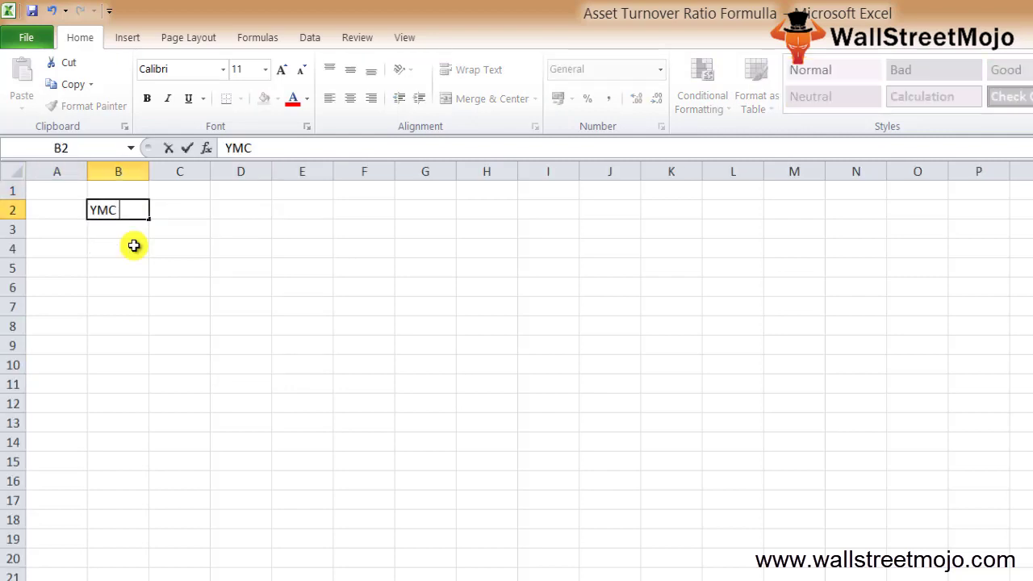
key(Return)
key(Down)
key(Up)
key(Down)
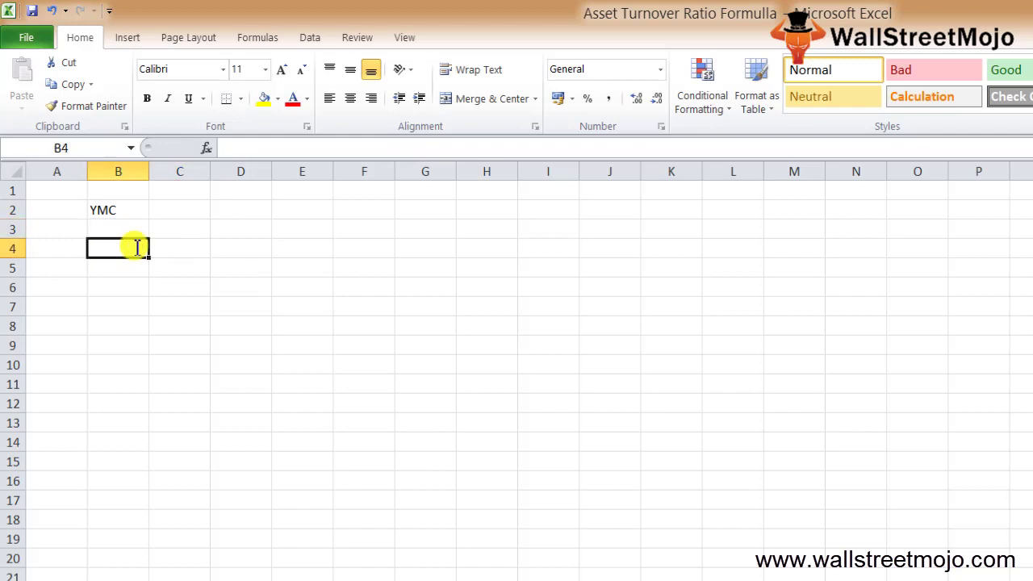
text(Gros)
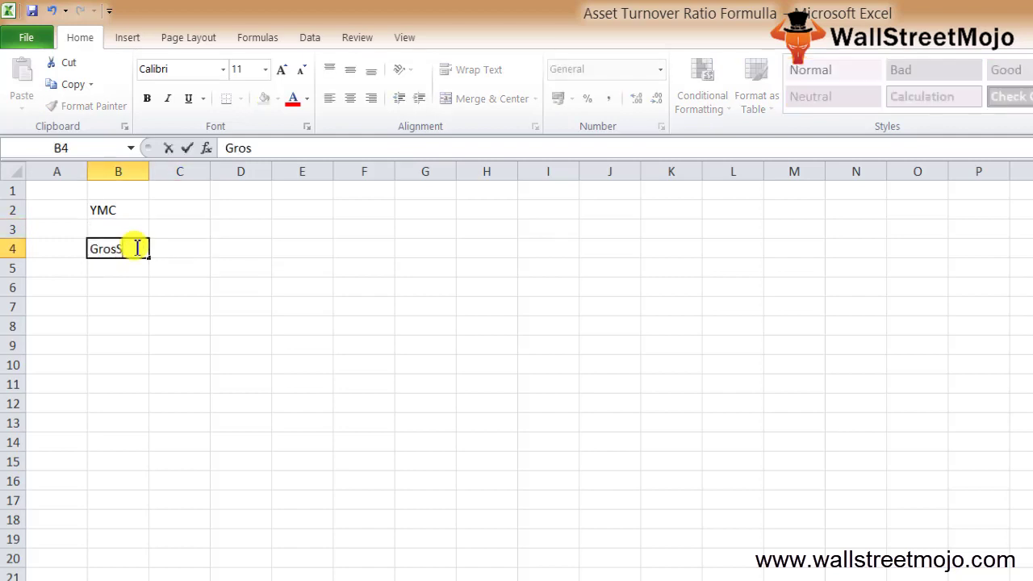
text(s sales)
key(Tab)
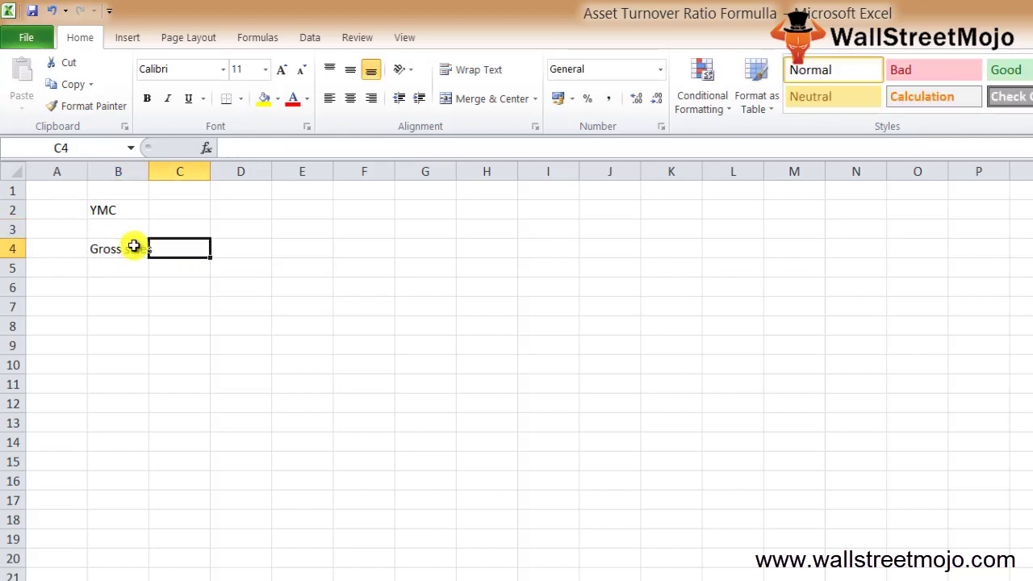
text(750000)
key(BackSpace)
key(Down)
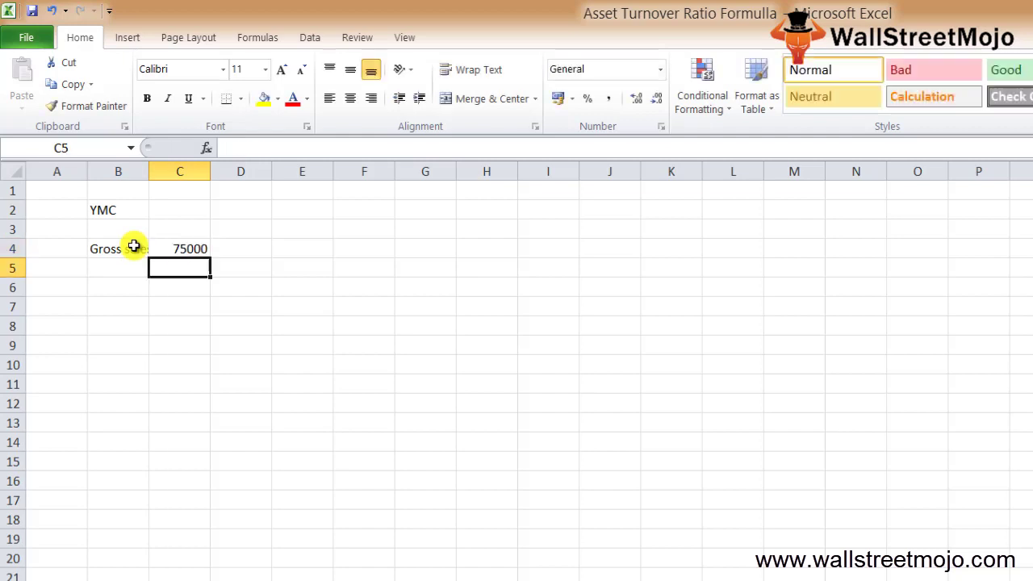
Enter the year 2017 as the column heading in C3.
key(Left)
key(Right)
key(Up)
key(Right)
key(Left)
key(Up)
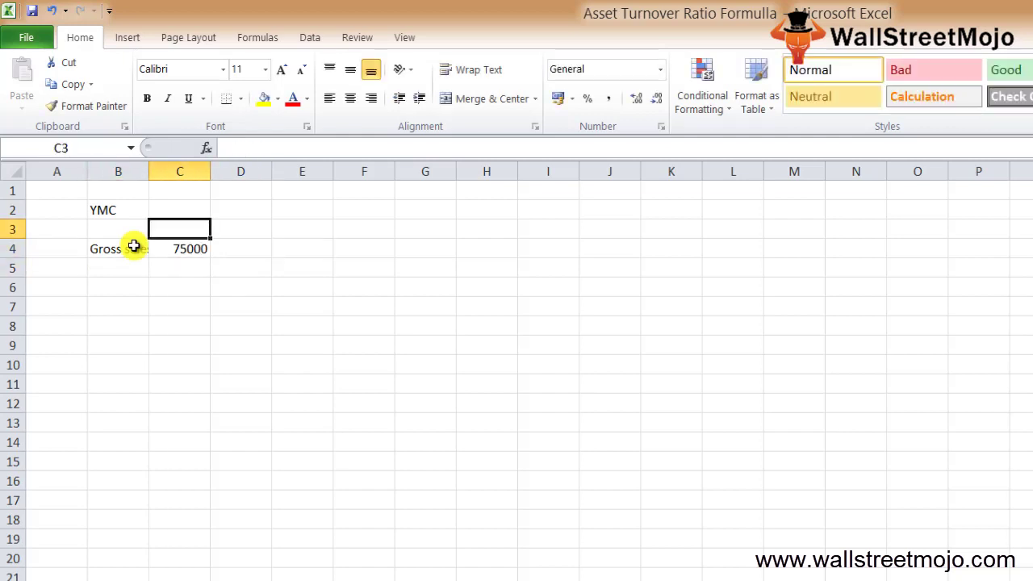
text(2017)
key(Return)
Add a Sales return row in B5 with value 5000 in C5.
key(Down)
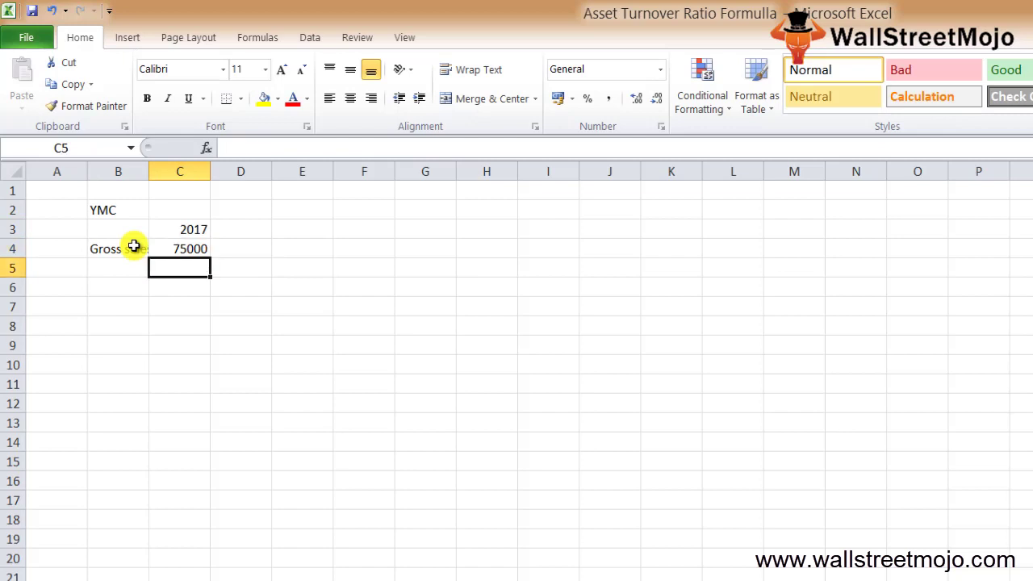
key(Left)
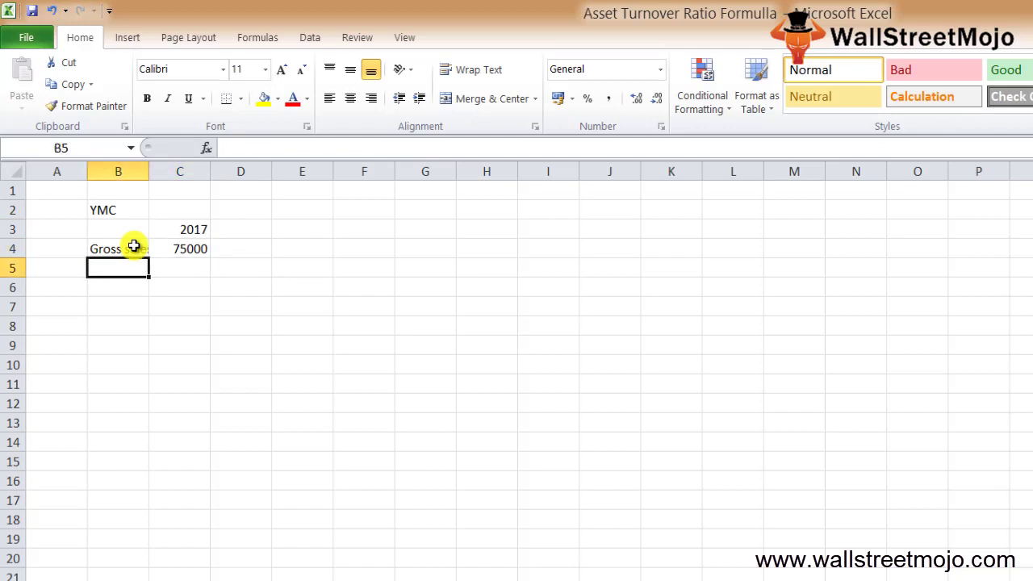
text(Sales s)
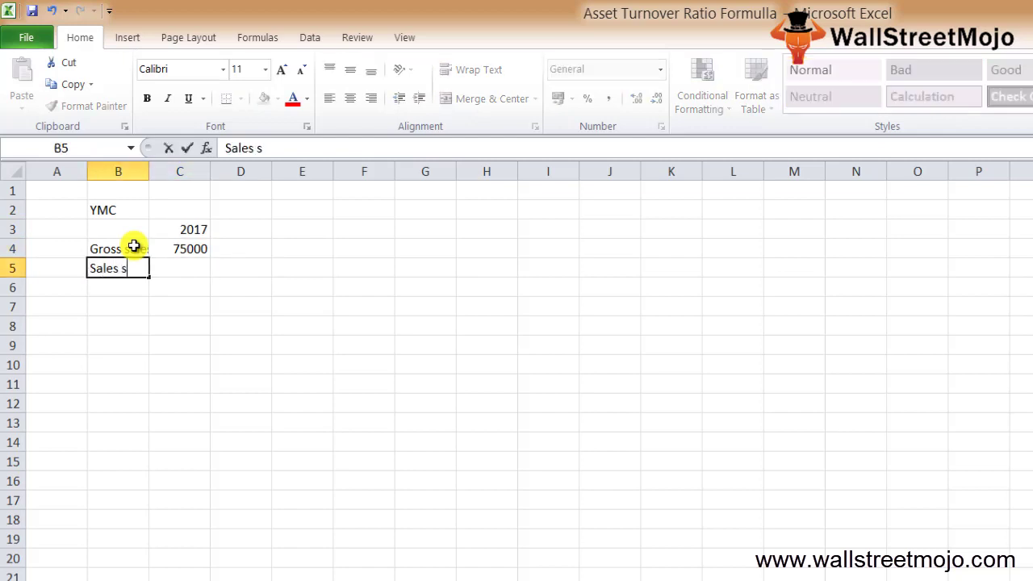
text(eturn)
key(BackSpace)
key(BackSpace)
key(BackSpace)
key(BackSpace)
key(BackSpace)
key(BackSpace)
text(return)
key(Return)
key(Up)
key(Right)
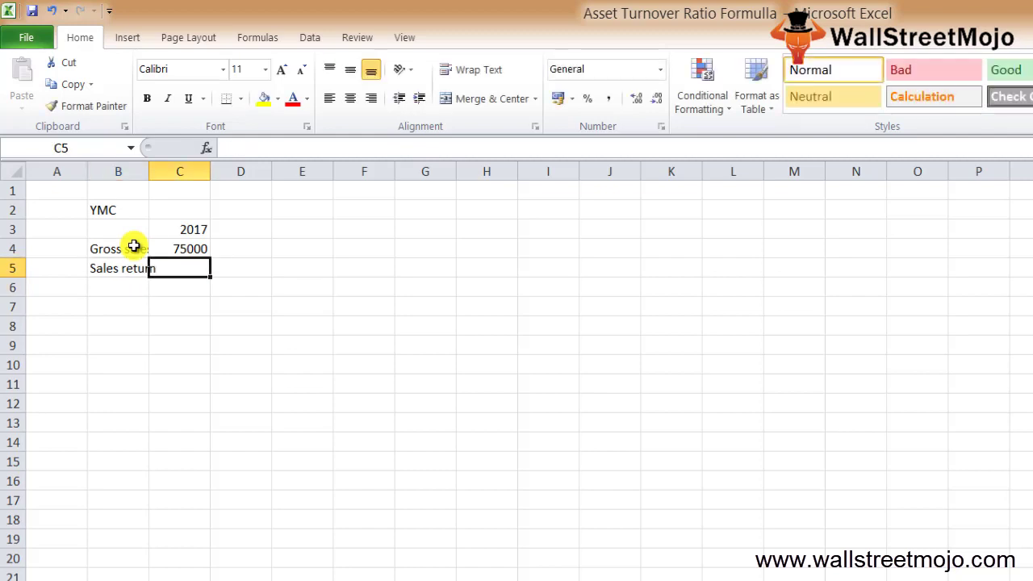
text(5000)
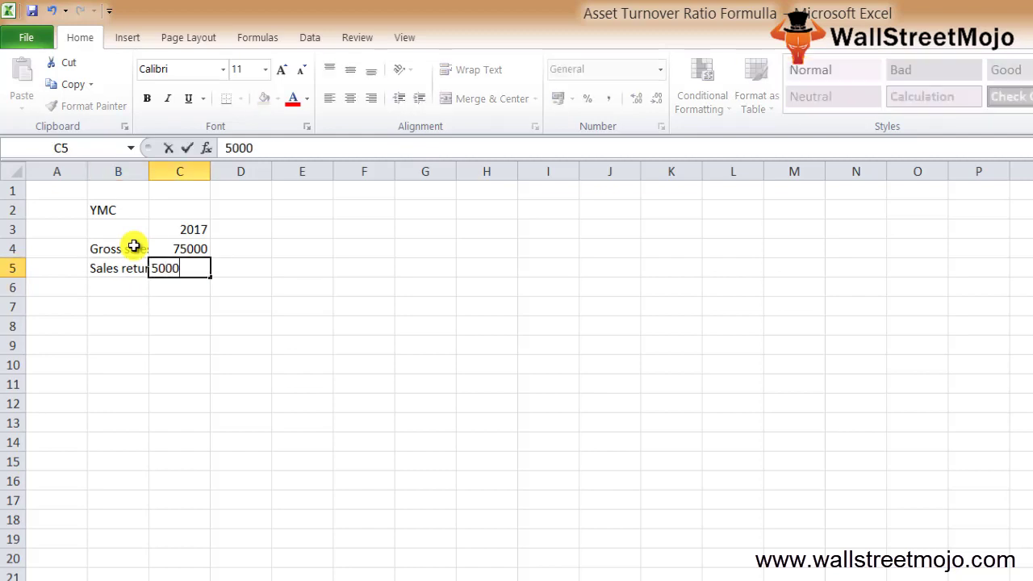
key(Return)
Label row 6 as 'Total Assets' in B6.
key(Left)
key(Up)
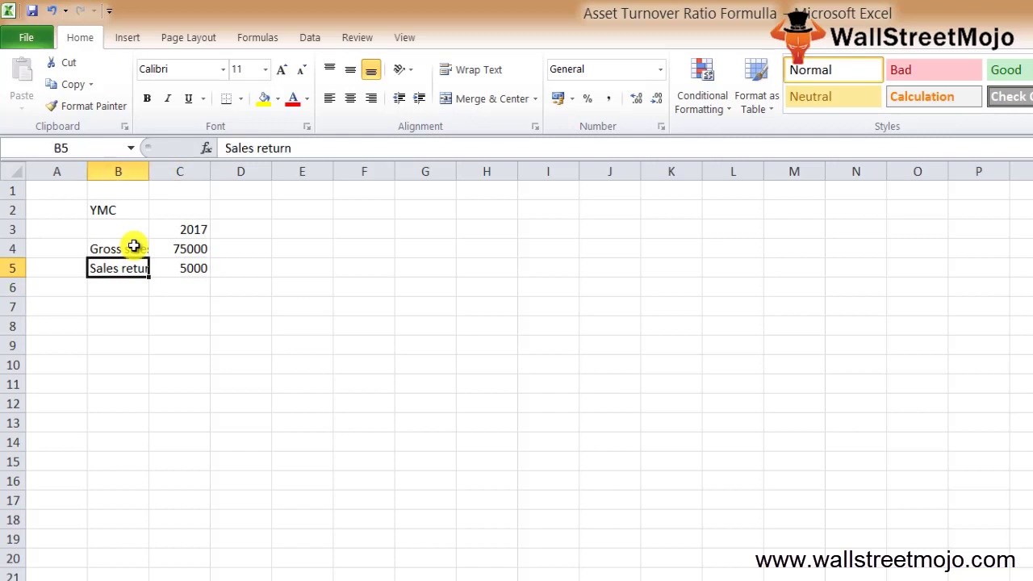
key(Down)
text(to)
key(BackSpace)
key(BackSpace)
text(Toal)
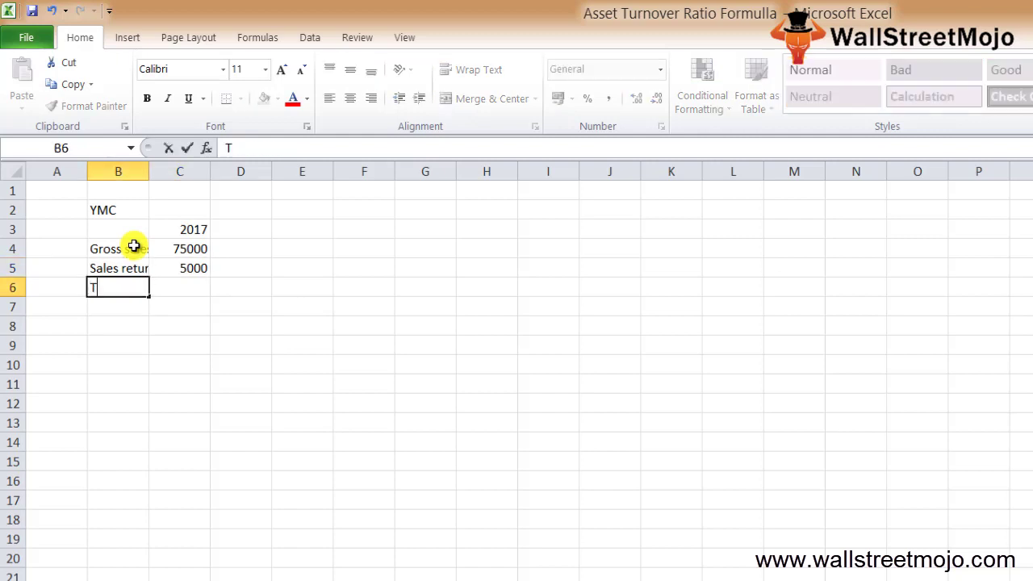
key(BackSpace)
text(tal Assets)
key(Return)
Enter 120000 as Total Assets in C6 and delete the stray 120000 from D6.
key(Up)
key(Right)
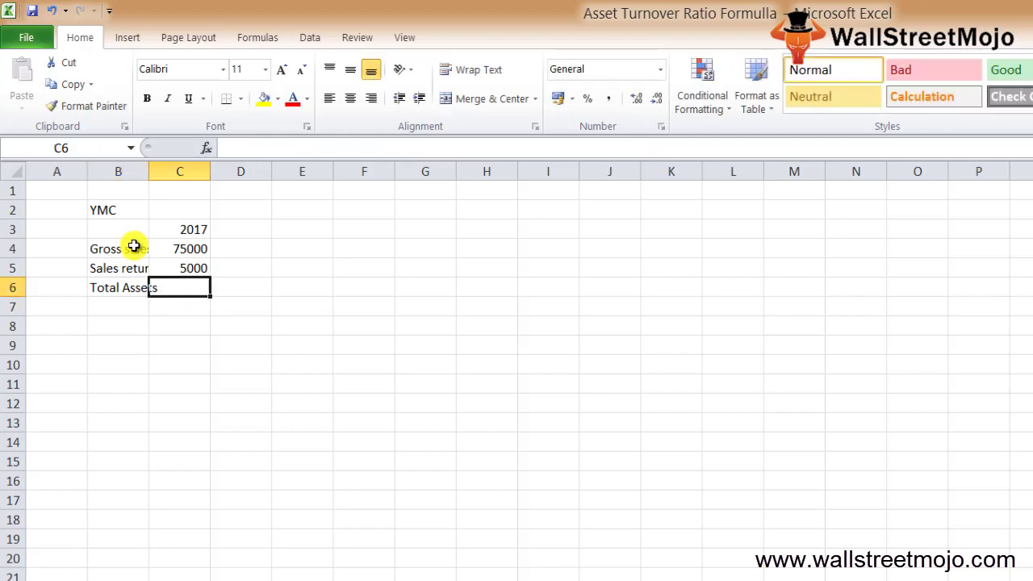
text(1)
key(Escape)
key(Right)
text(120000)
key(Up)
key(Up)
key(Up)
text(201)
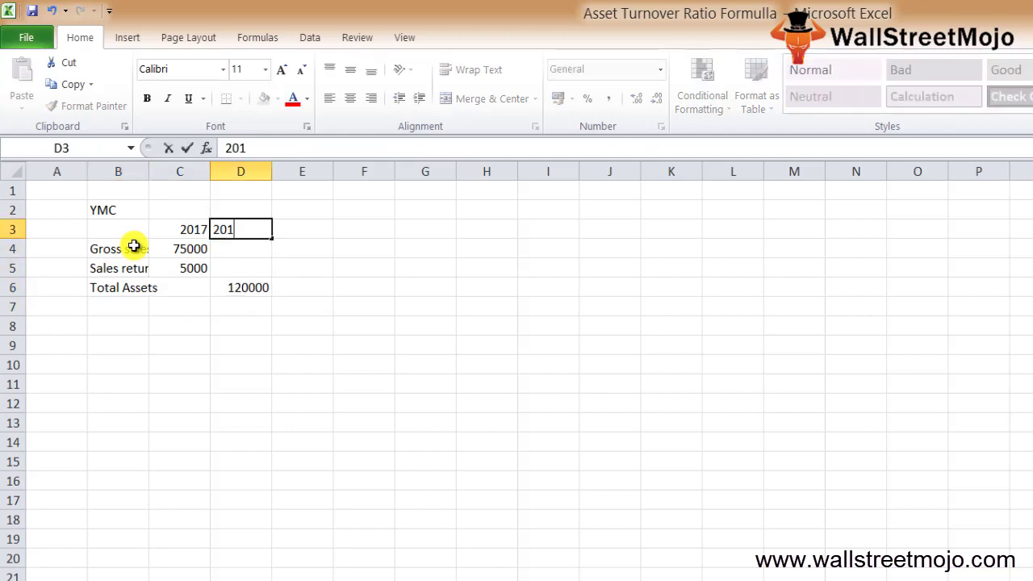
key(Escape)
key(Left)
key(Down)
key(Down)
key(Down)
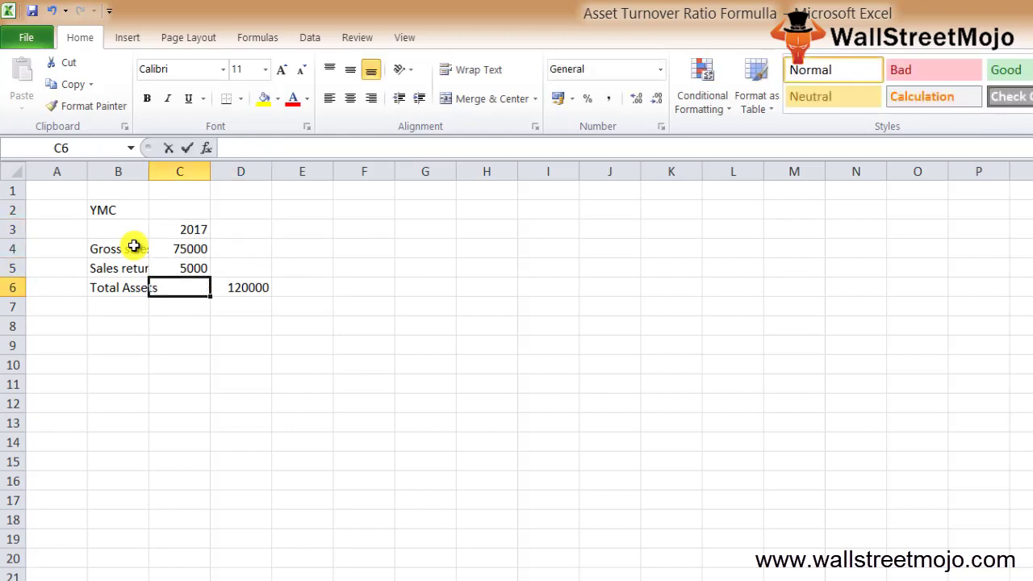
text(120000)
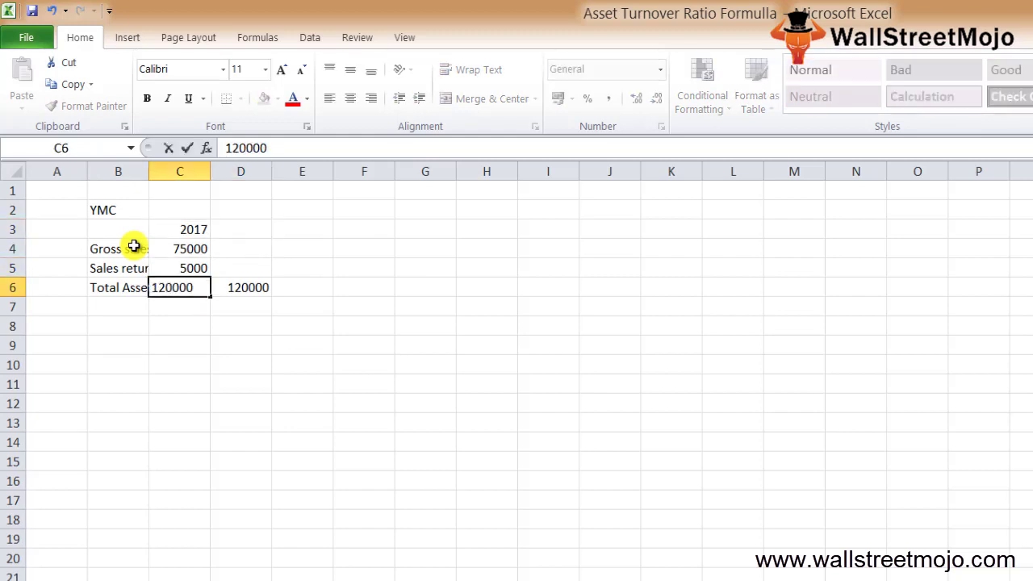
key(ctrl+Return)
key(Right)
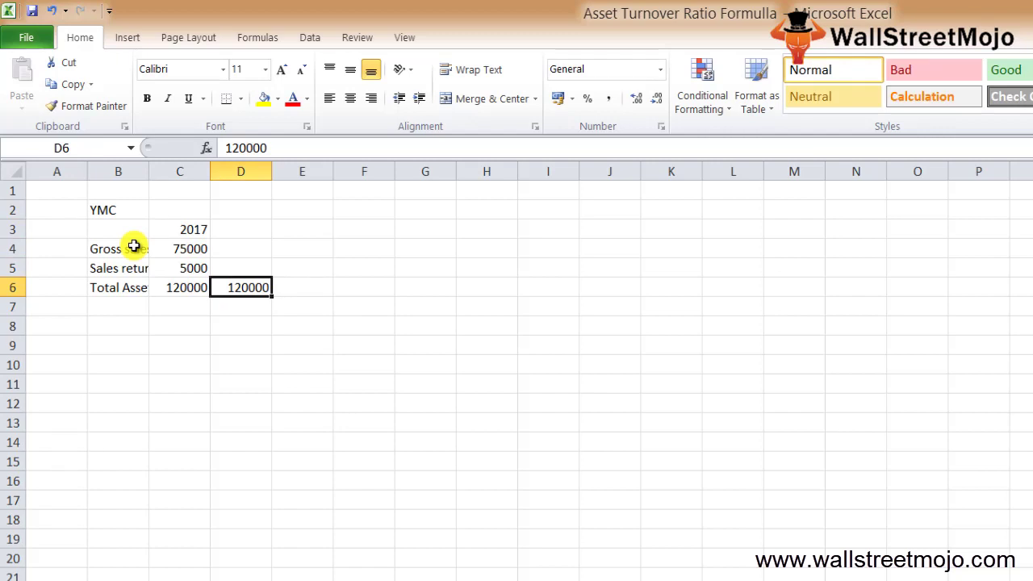
key(Delete)
Start a label in B7, then erase it.
key(Left)
key(Left)
key(Down)
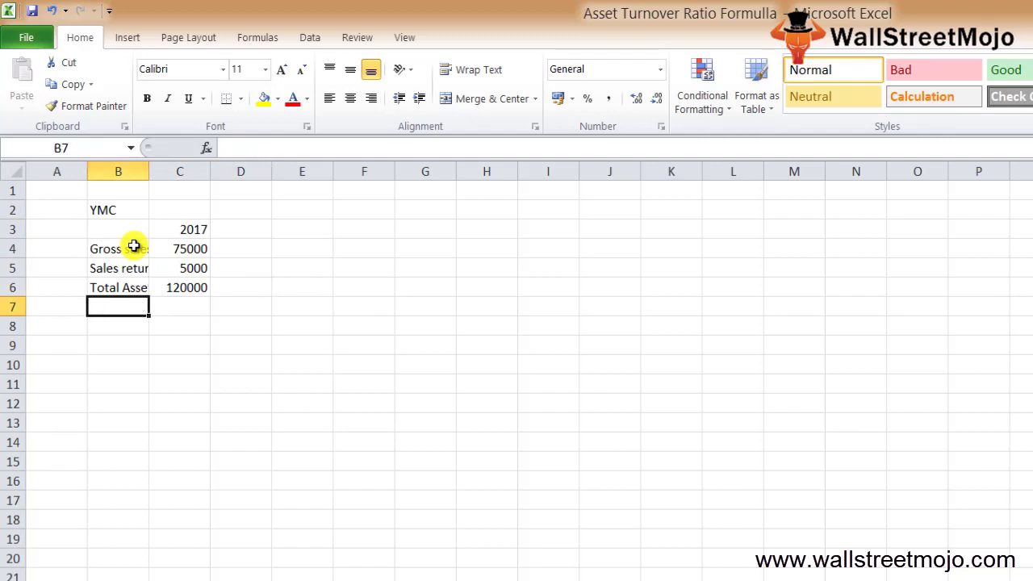
text(En)
key(BackSpace)
key(BackSpace)
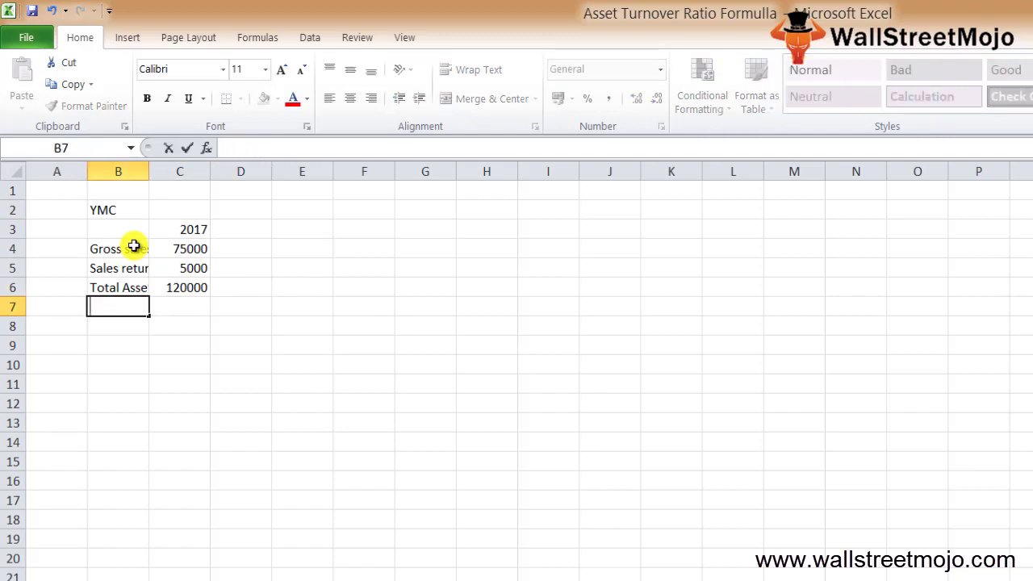
Rename B6 to 'Total Assets at beg' and AutoFit column B to the labels.
key(Up)
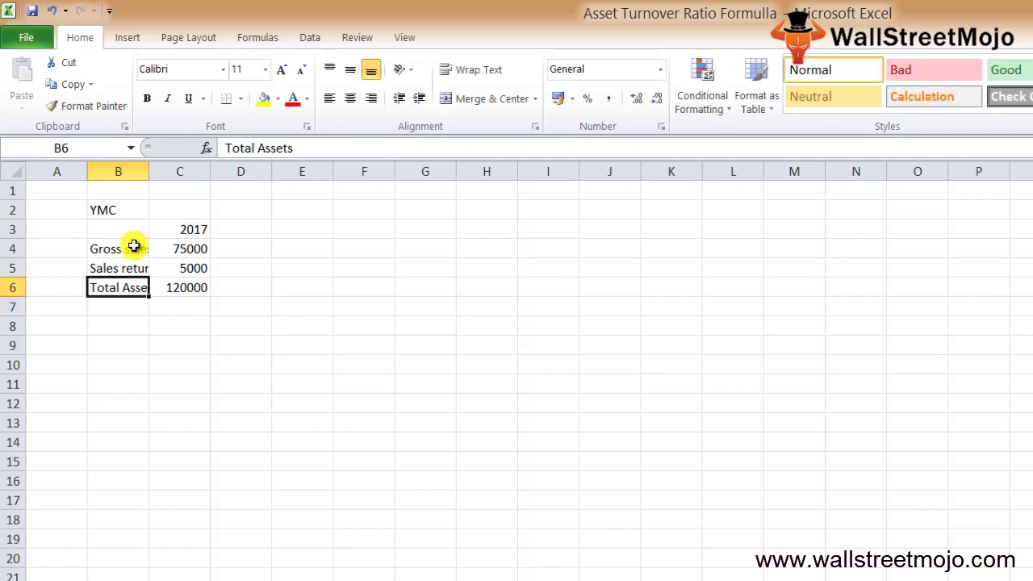
key(alt+h)
key(o)
key(i)
key(F2)
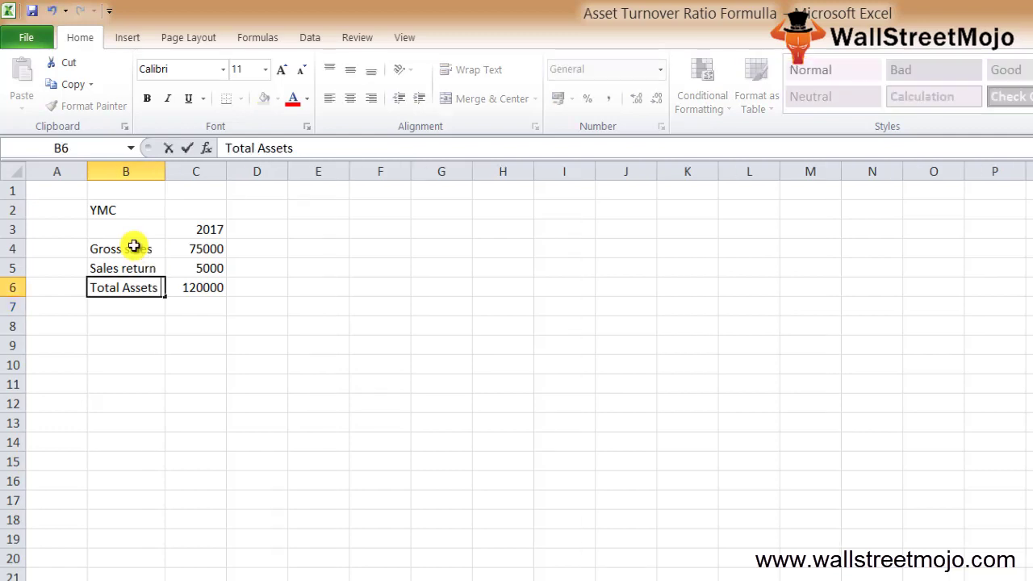
text(at beg)
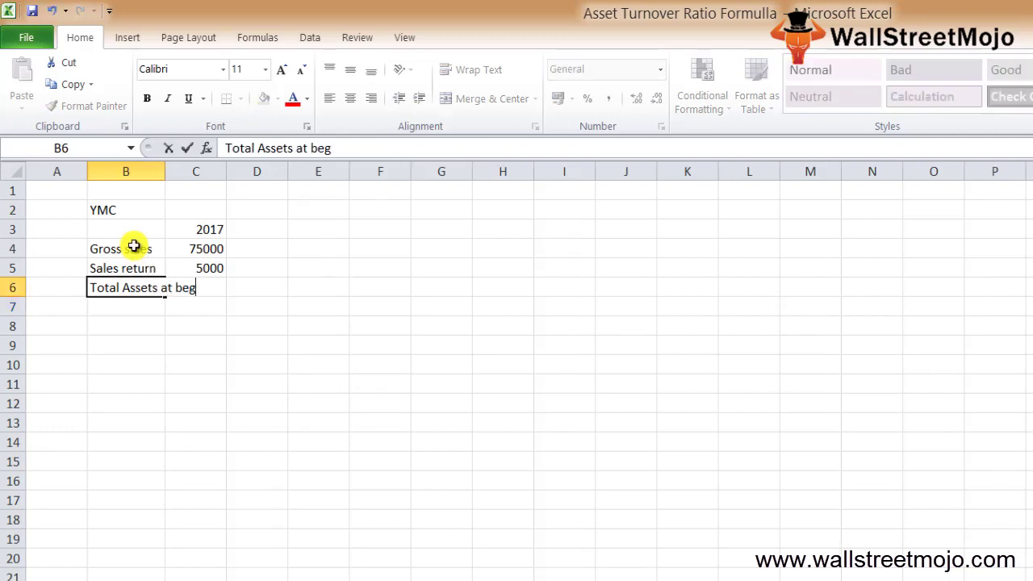
key(Return)
key(Up)
key(alt+h)
key(o)
key(i)
Fill the label down into B7 and change it to 'Total Assets at end'.
key(shift+Right)
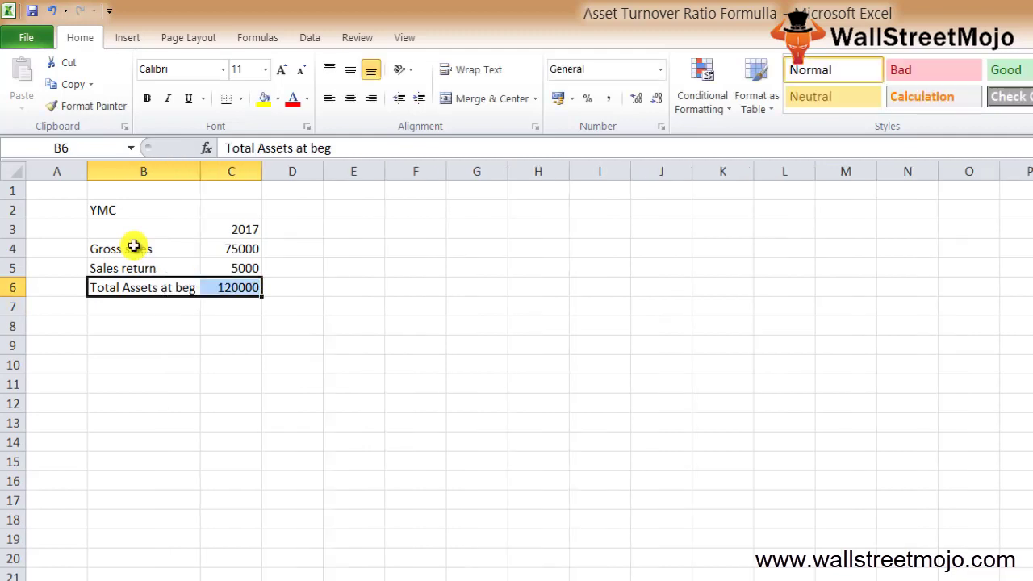
key(shift+Left)
key(shift+Down)
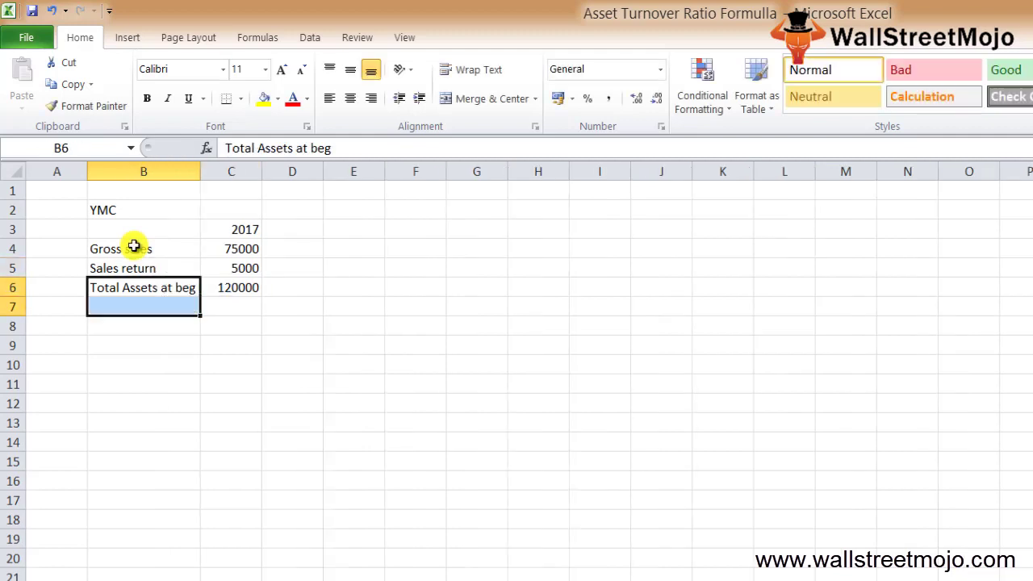
key(ctrl+d)
key(Down)
key(F2)
key(BackSpace)
key(BackSpace)
key(BackSpace)
text(end)
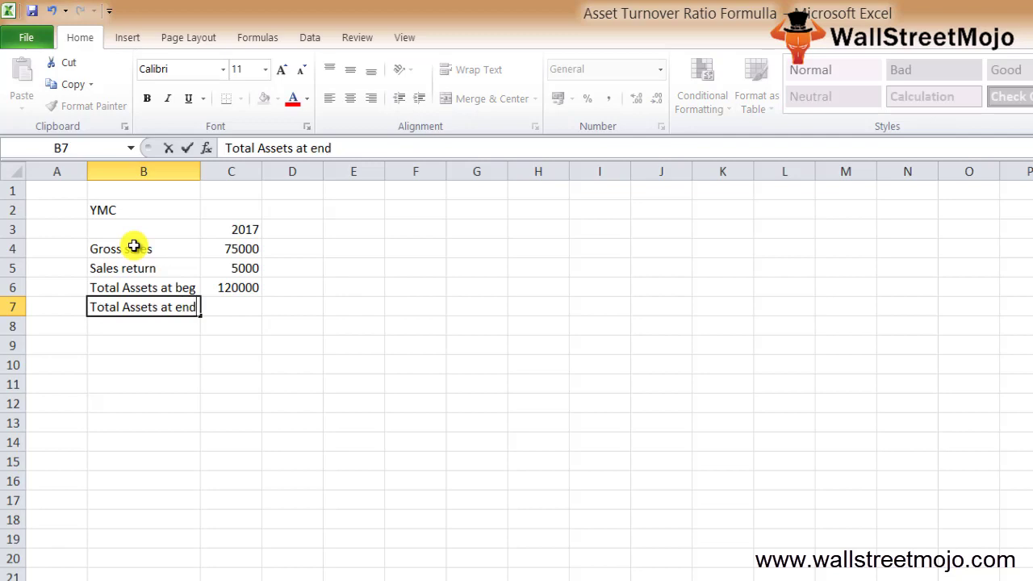
key(Return)
key(Up)
key(Right)
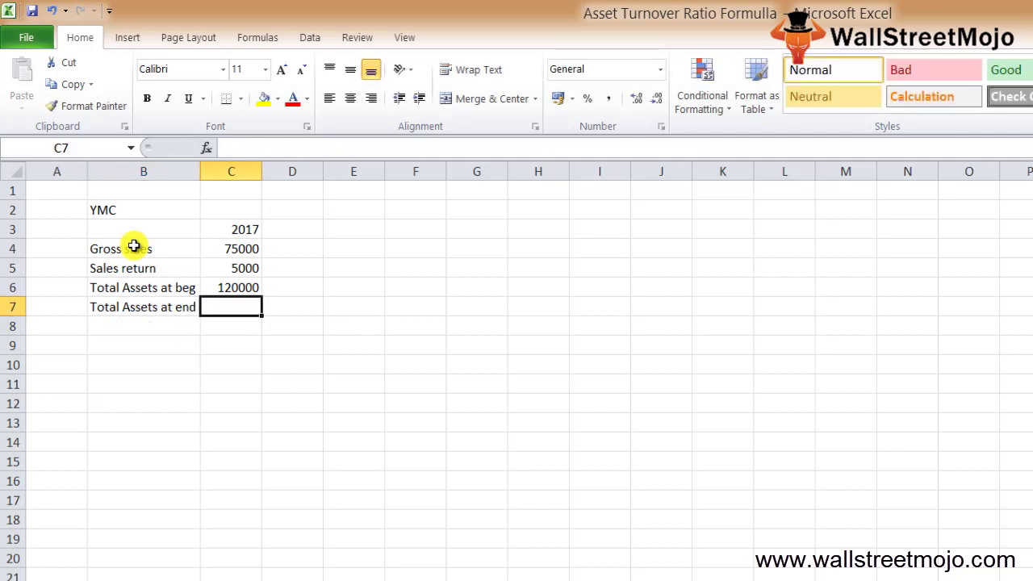
Commit 160000 as Total Assets at end in C7 and add an 'Ans' heading in B9.
text(160000)
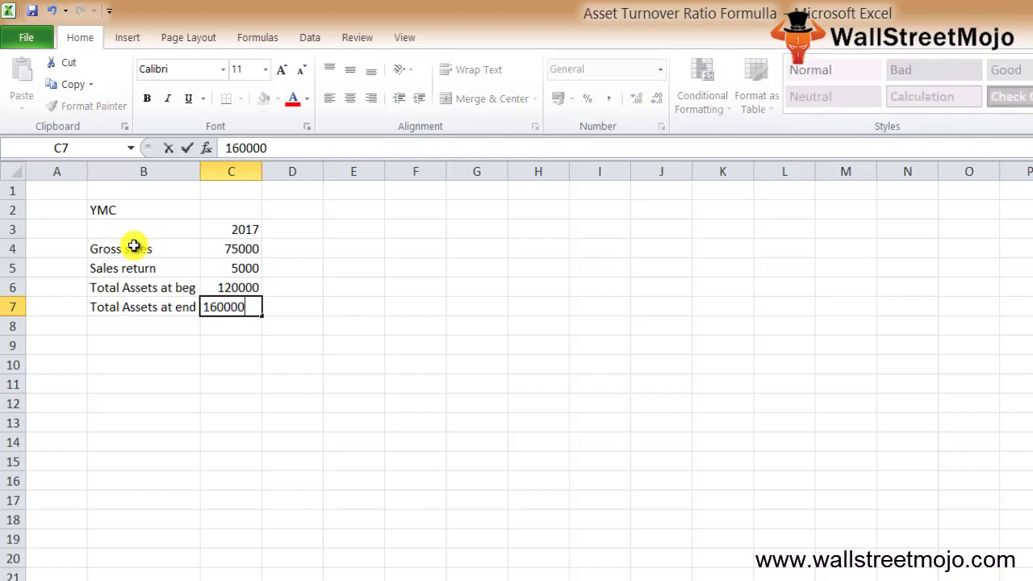
key(Return)
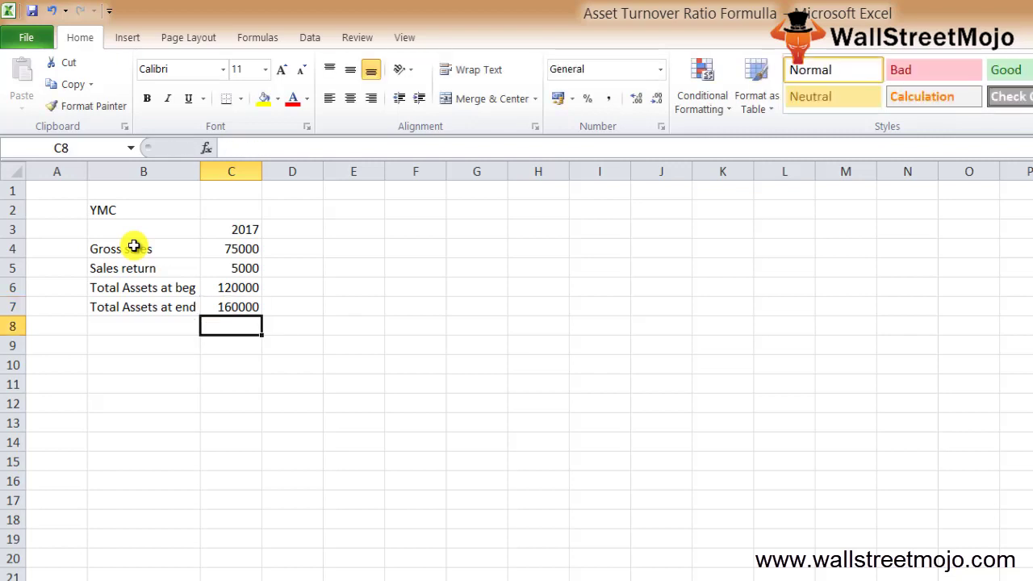
key(Down)
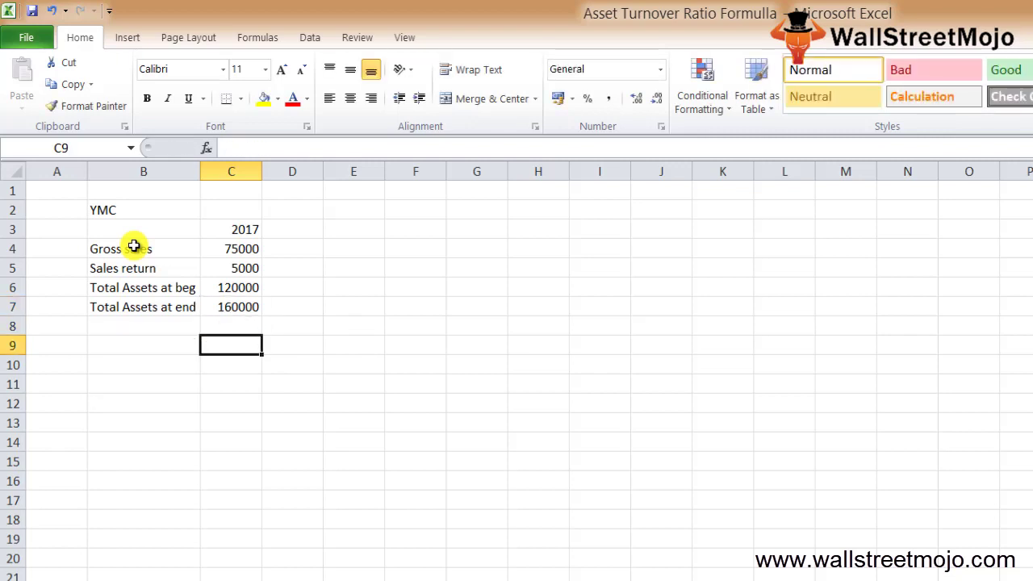
key(Left)
key(Up)
key(Up)
key(Up)
key(Up)
key(Up)
key(Up)
key(Up)
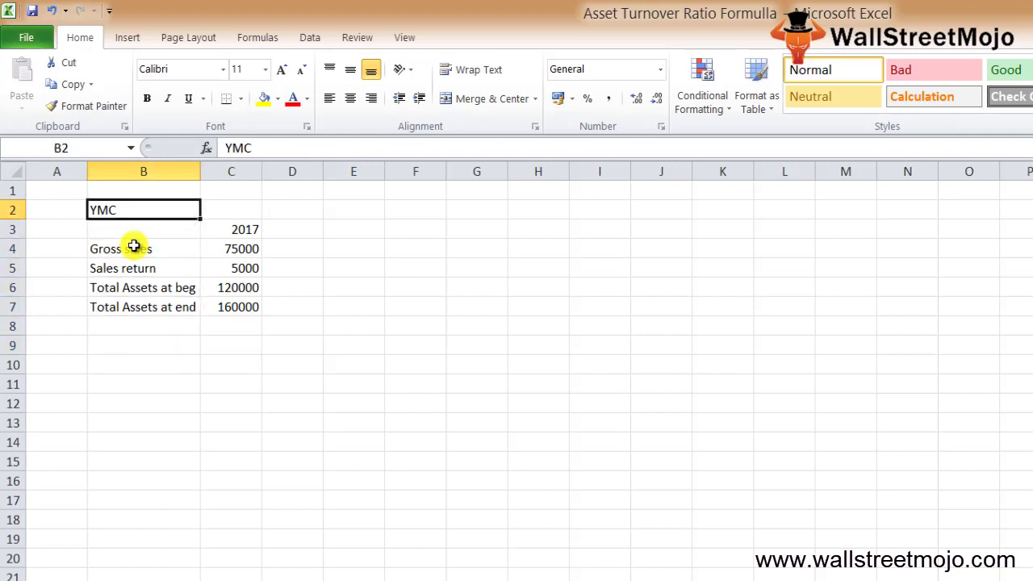
key(Down)
key(Down)
key(Down)
key(Down)
key(Down)
key(Down)
key(Down)
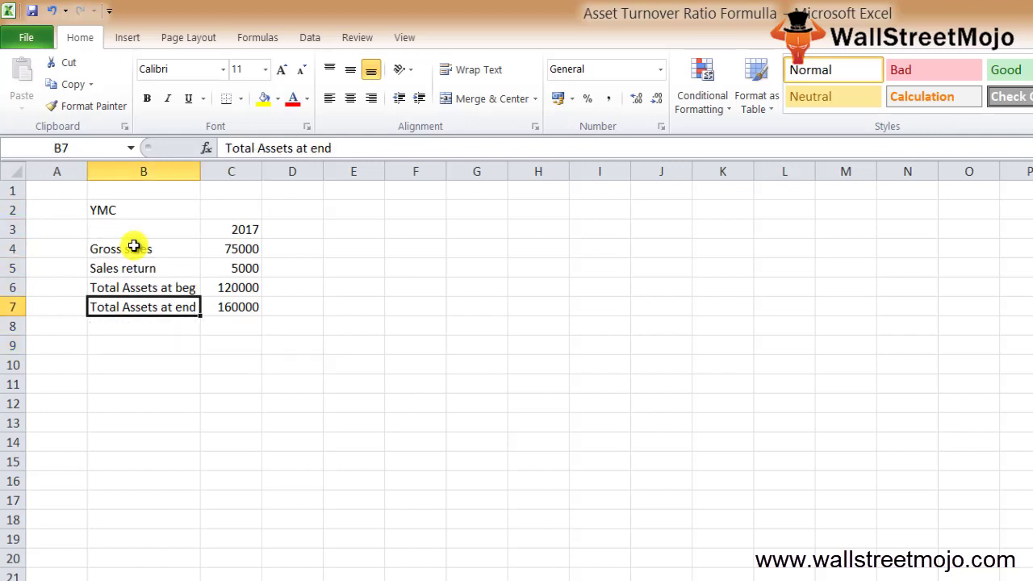
text(Net)
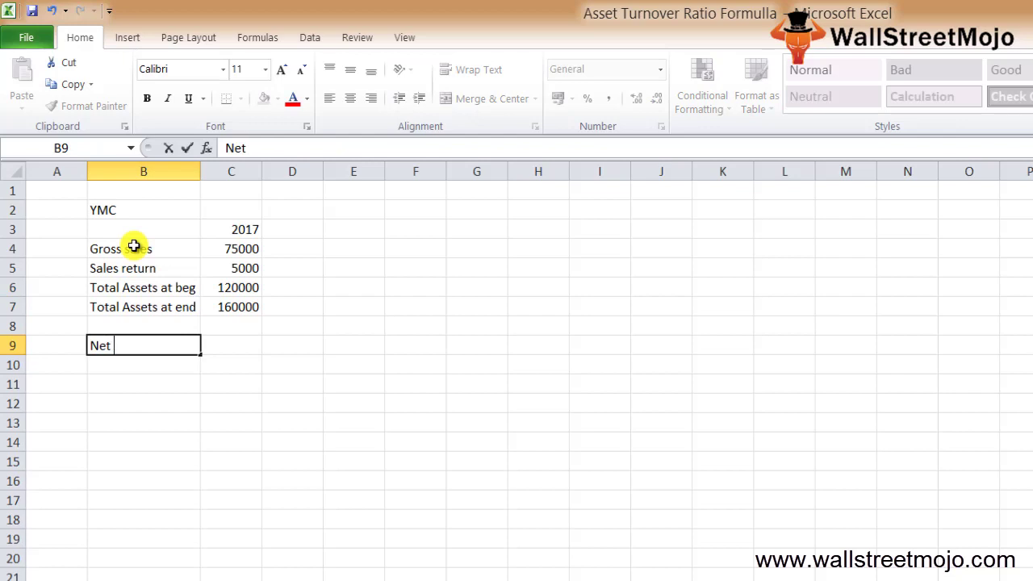
key(BackSpace)
key(BackSpace)
key(BackSpace)
text(Ans)
key(Return)
key(Return)
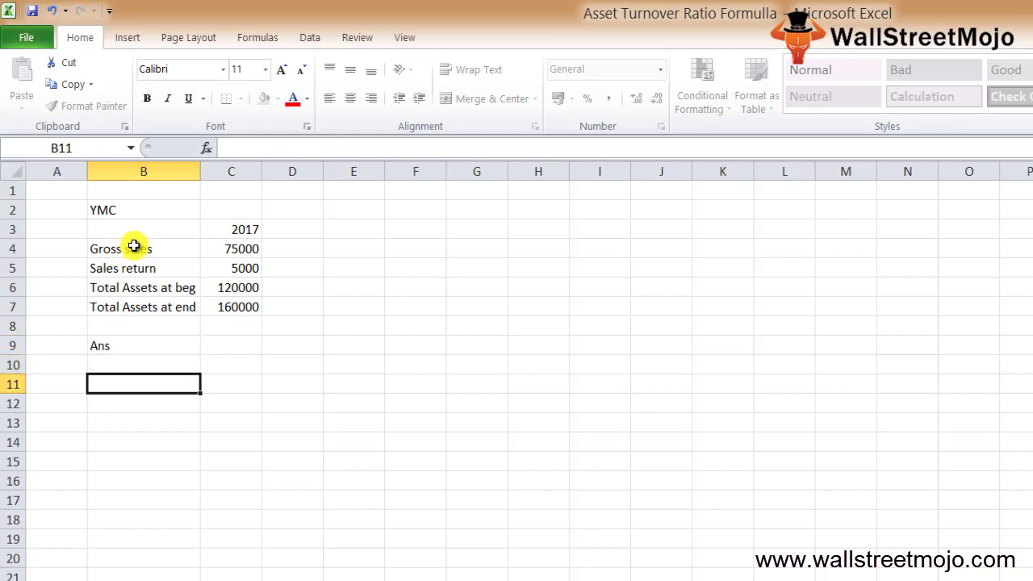
Label B11 'Net Sales' and enter =C4-C5 in C11, giving 70000.
text(Net Sales)
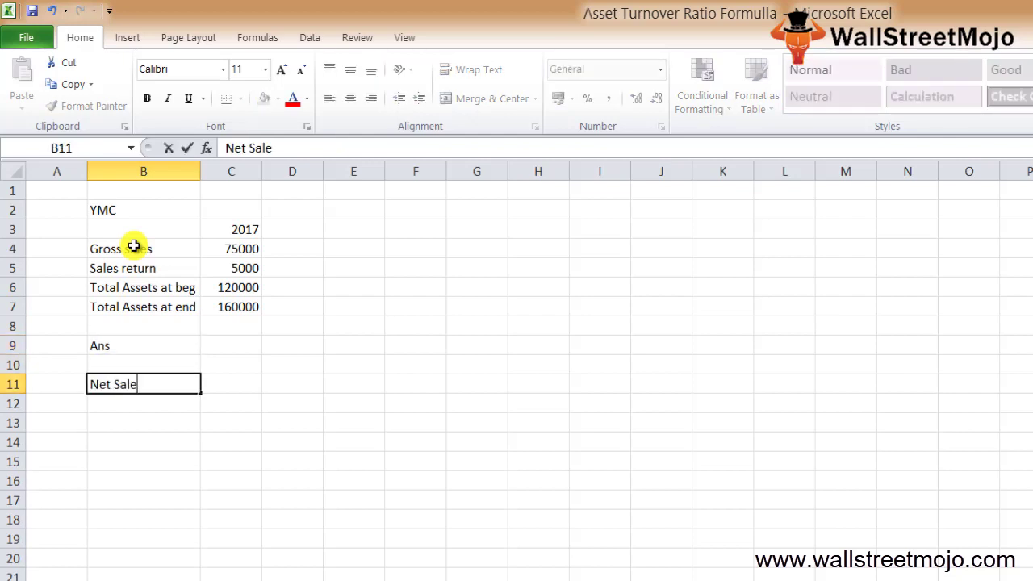
key(Tab)
text(=)
key(Up)
key(Up)
key(Up)
key(Up)
key(Up)
key(Up)
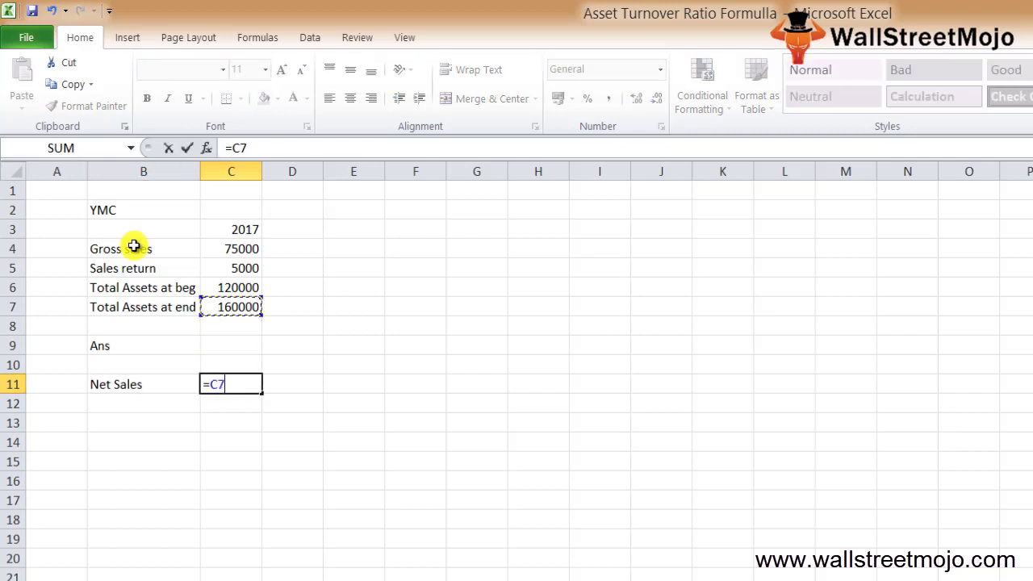
key(Up)
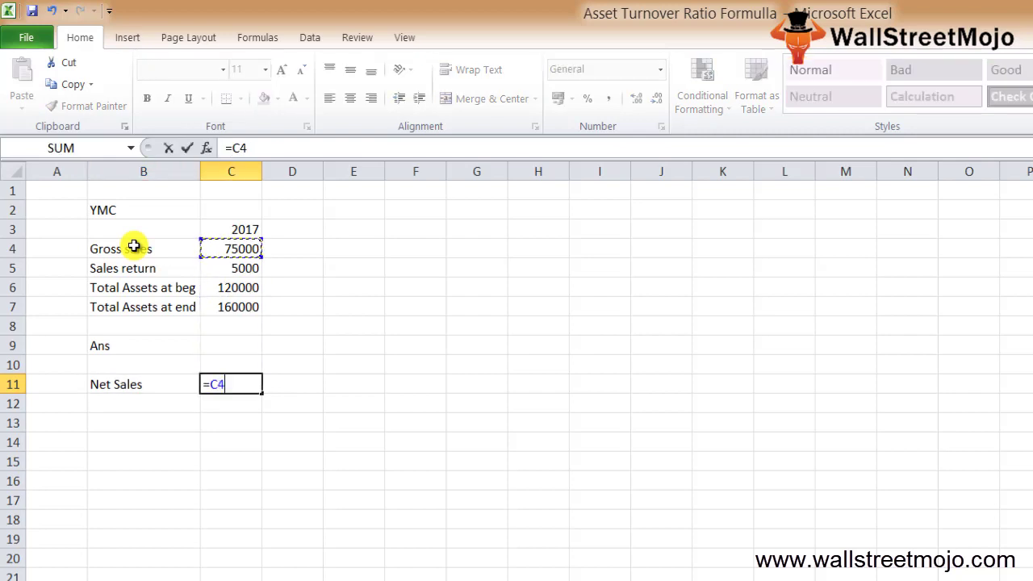
text(-)
key(Up)
key(Up)
key(Up)
key(Up)
key(Up)
key(Up)
key(Return)
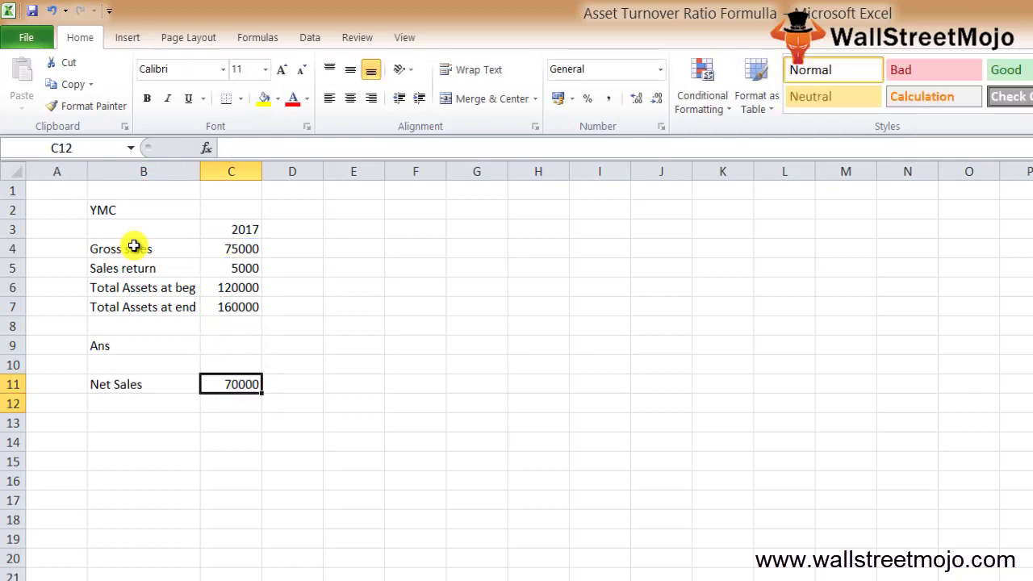
key(Up)
key(shift+space)
key(shift+BackSpace)
key(Down)
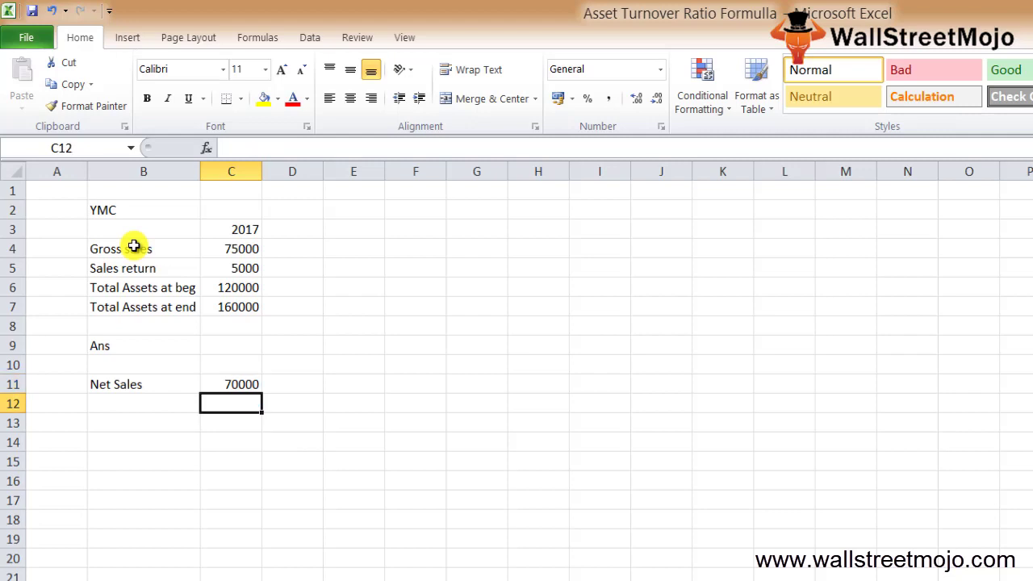
Link B13 and C13 to the beginning total assets label and its 120000 value.
key(Left)
key(Down)
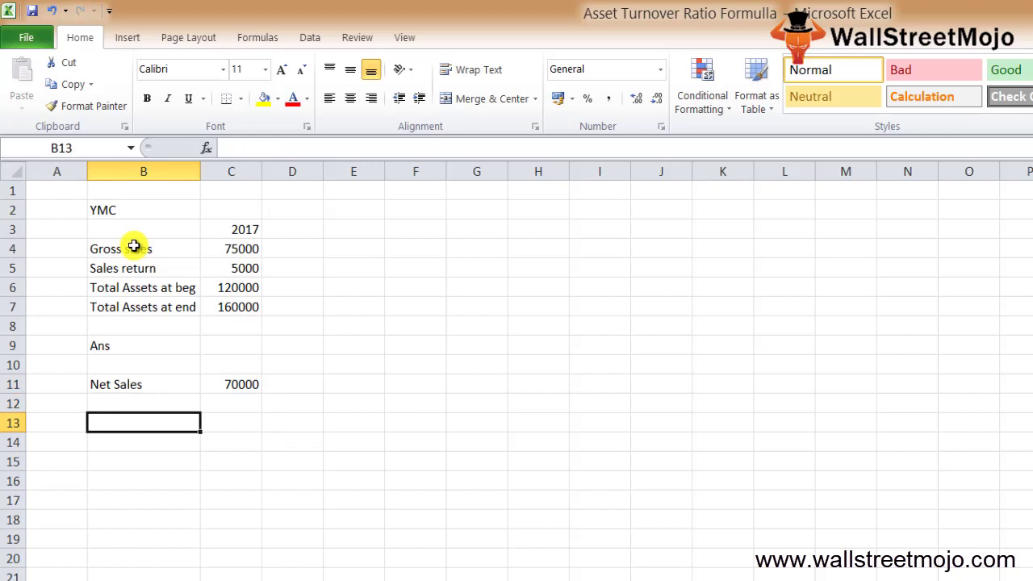
text(=)
key(Up)
key(Up)
key(Up)
key(Up)
key(Up)
key(Up)
key(Up)
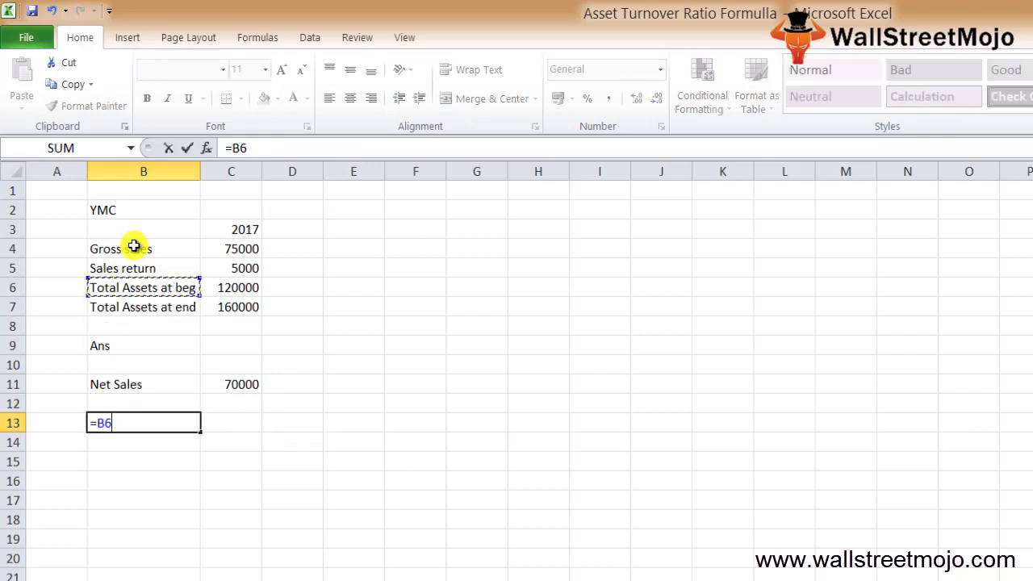
key(Return)
key(Right)
key(Up)
text(=)
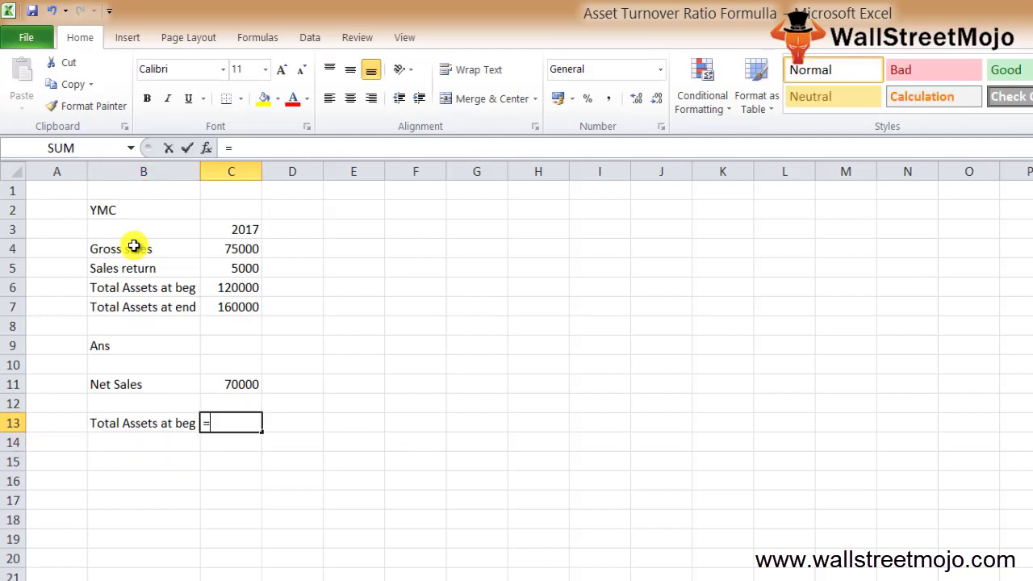
Link B14 and C14 to the end total assets label and its 160000 value (=C7).
key(Up)
key(Up)
key(Up)
key(Up)
key(Up)
key(Up)
key(Up)
key(Return)
key(Up)
key(Up)
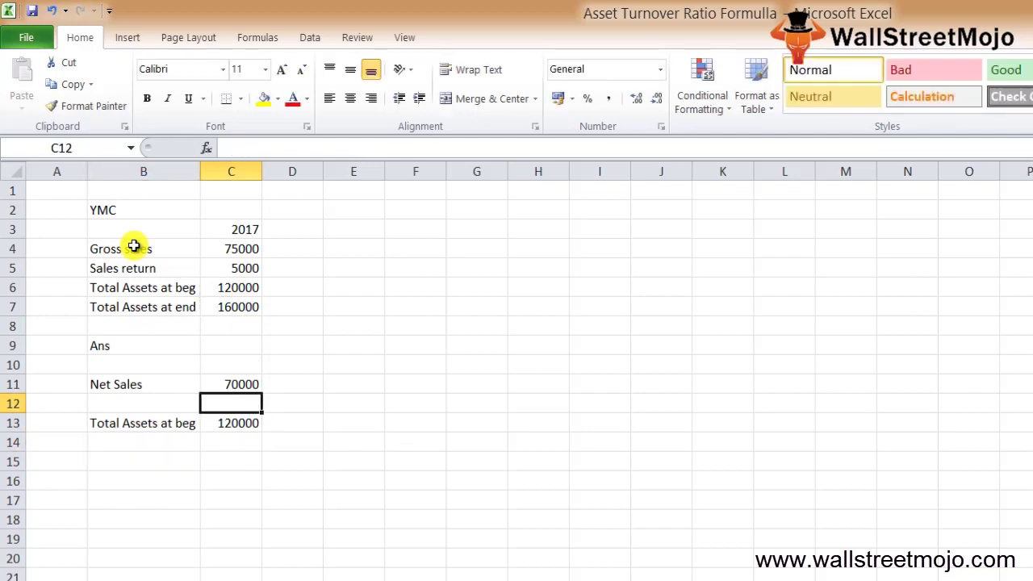
key(Up)
key(Down)
key(Down)
key(Left)
key(Down)
text(=)
key(Up)
key(Up)
key(Up)
key(Up)
key(Up)
key(Up)
key(Up)
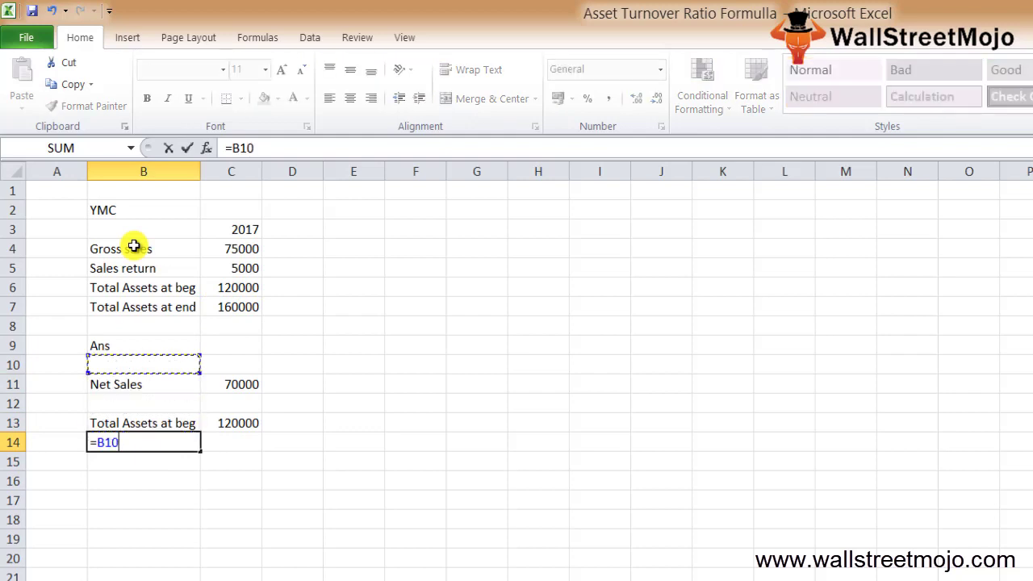
key(Return)
key(Right)
key(Up)
text(=)
key(Up)
key(Up)
key(Up)
key(Up)
key(Up)
key(Up)
key(Up)
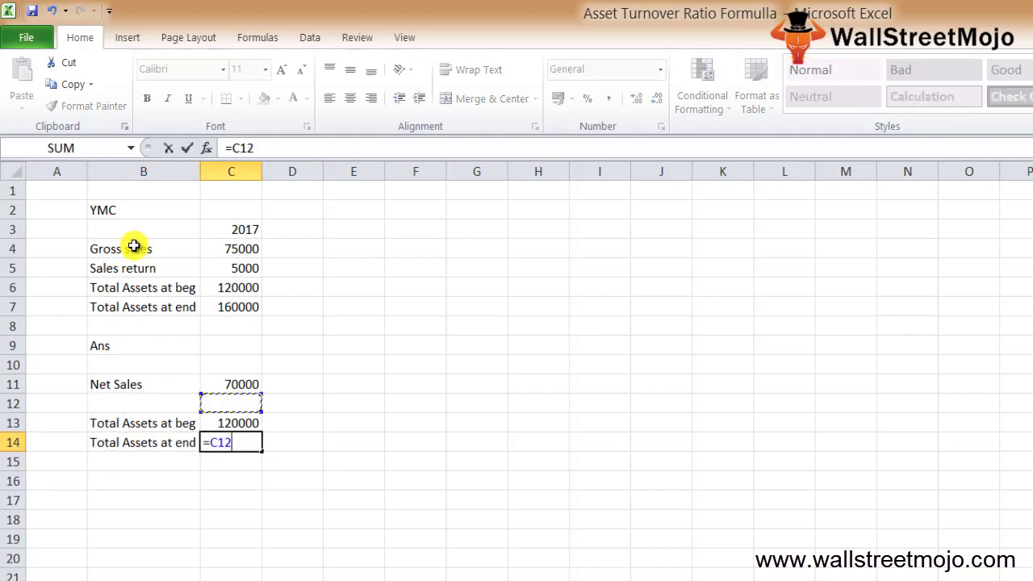
key(Return)
Label B15 Average and enter =(C13+C14)/2 in C15, giving 140000.
key(Left)
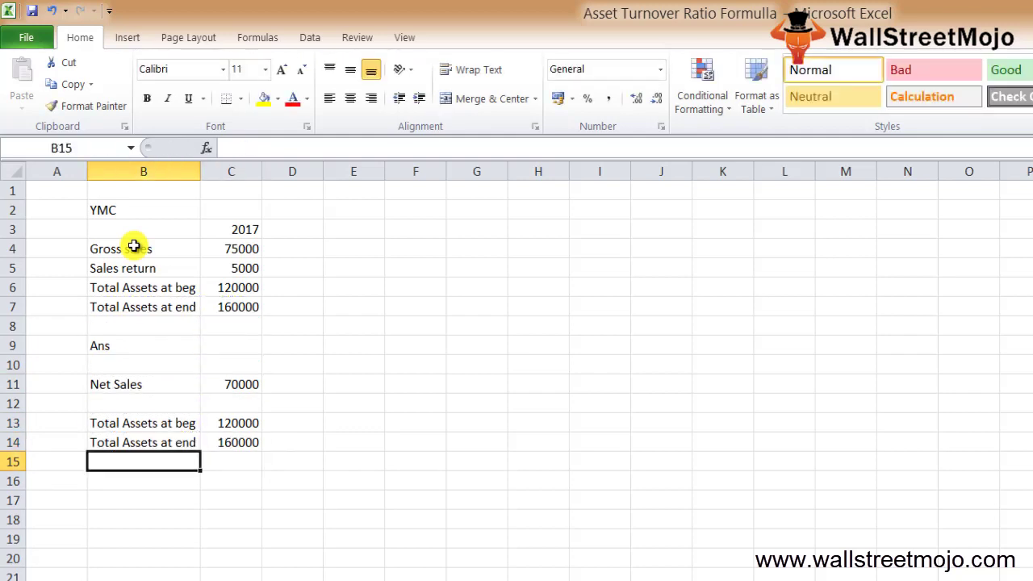
text(Average)
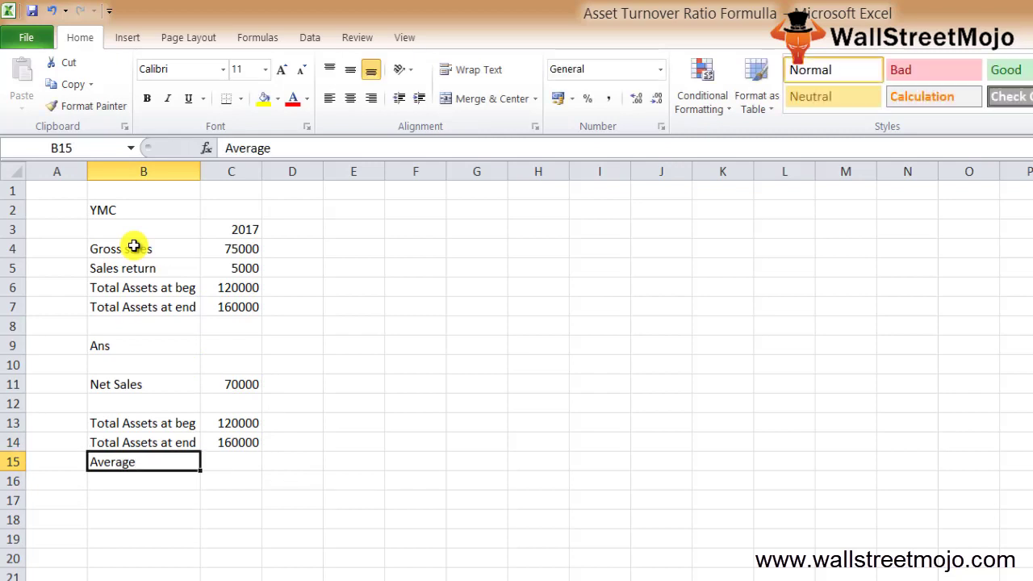
key(Right)
text(=()
key(Up)
key(Up)
text(+)
key(Up)
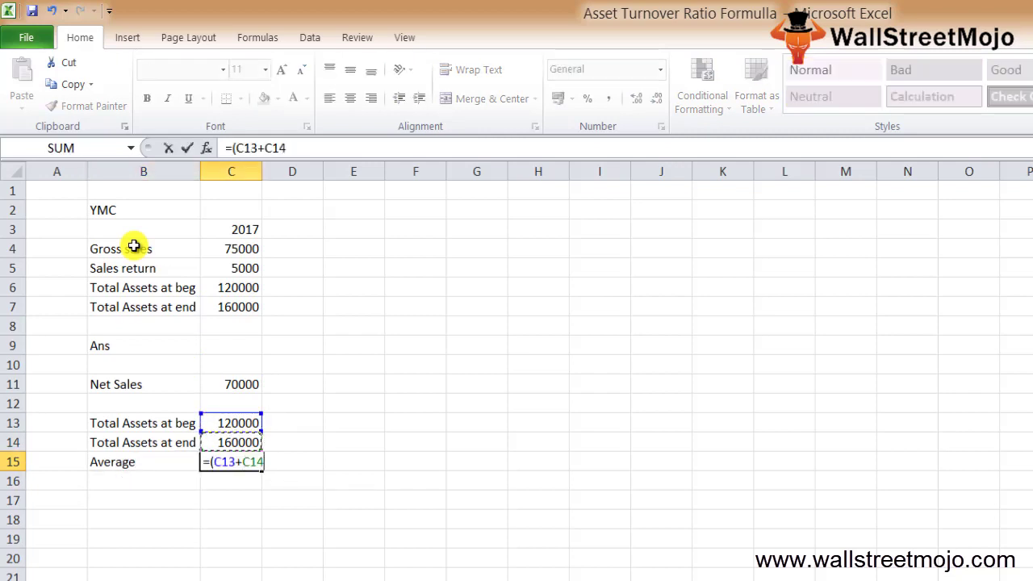
text()/2)
key(Return)
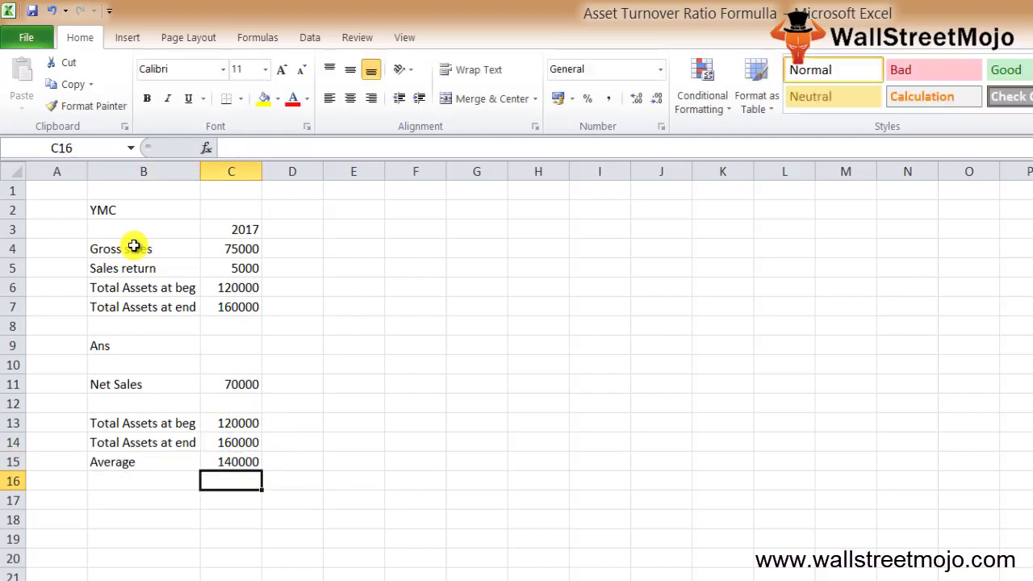
key(Up)
key(Down)
key(Down)
key(Left)
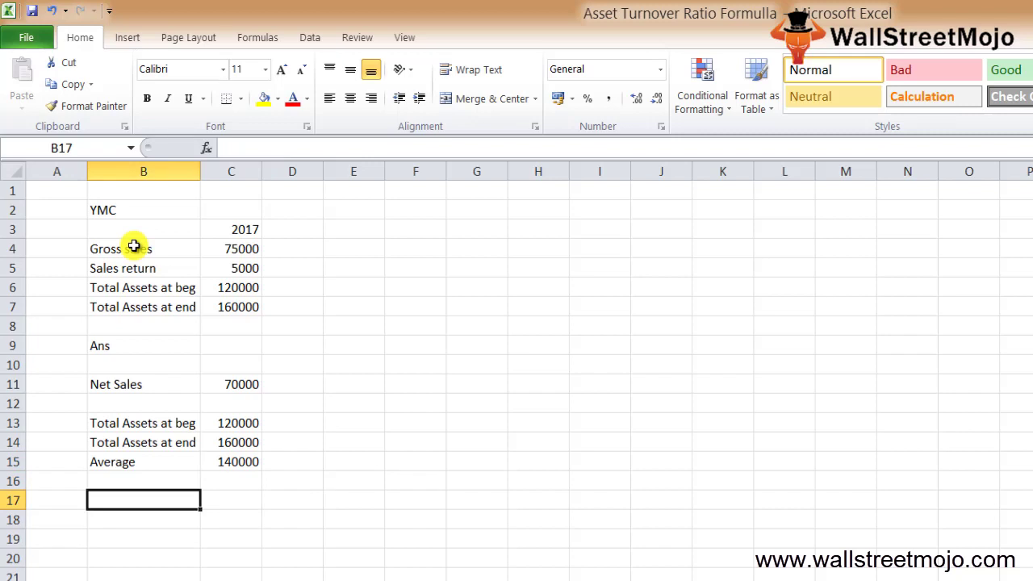
Type the labels Asset Turnover Formulla, Sales and Average total assets in B17, D17 and D18.
text(Asset Tu)
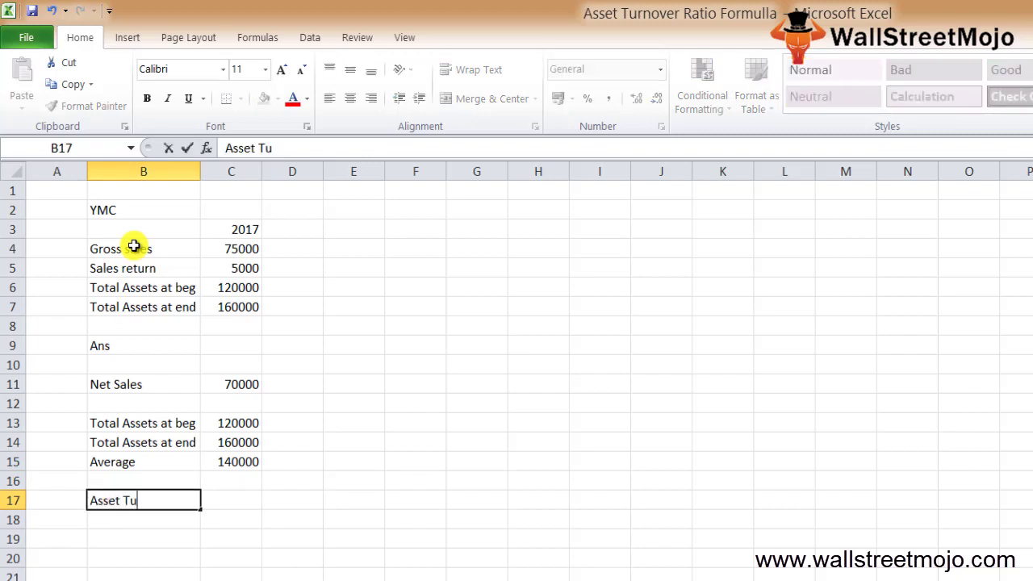
text(rnover Formulla)
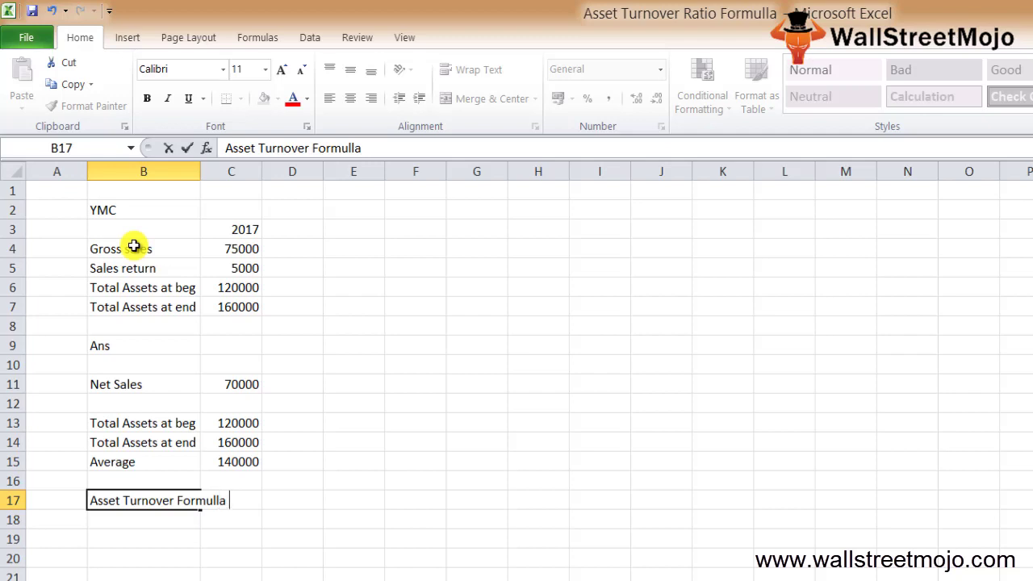
key(Return)
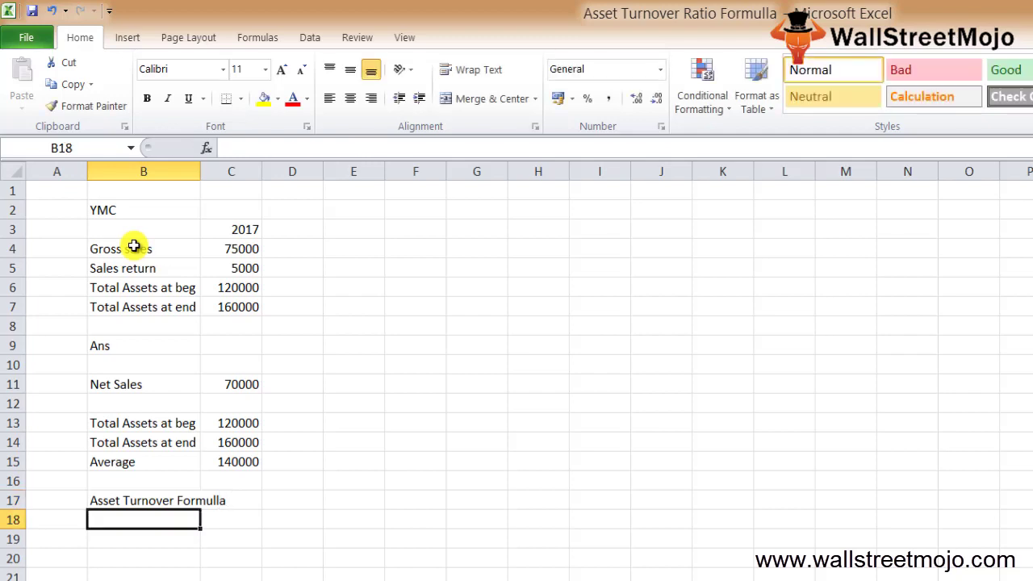
key(Up)
key(Right)
key(Right)
text(Sales)
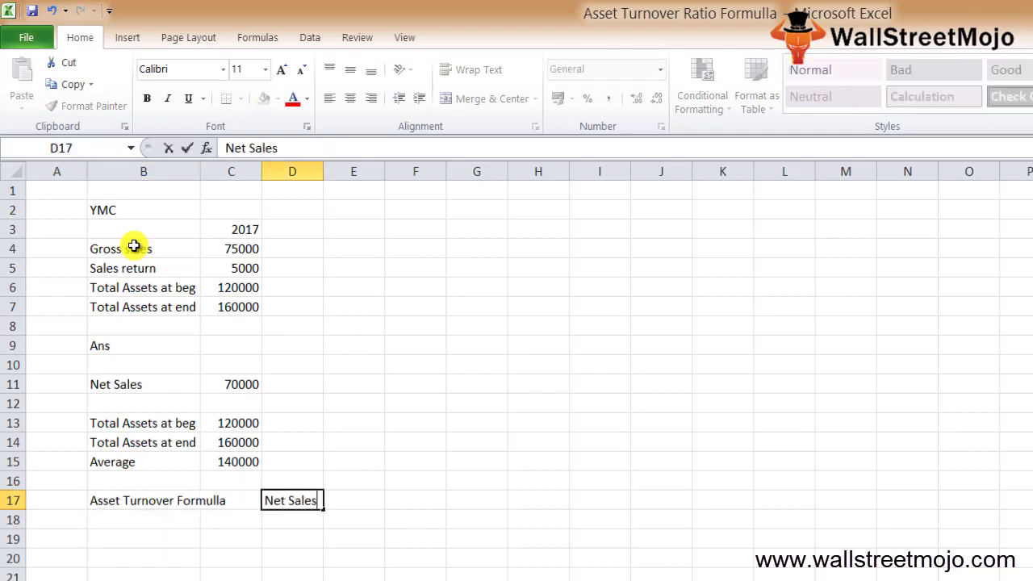
key(Return)
text(Ave)
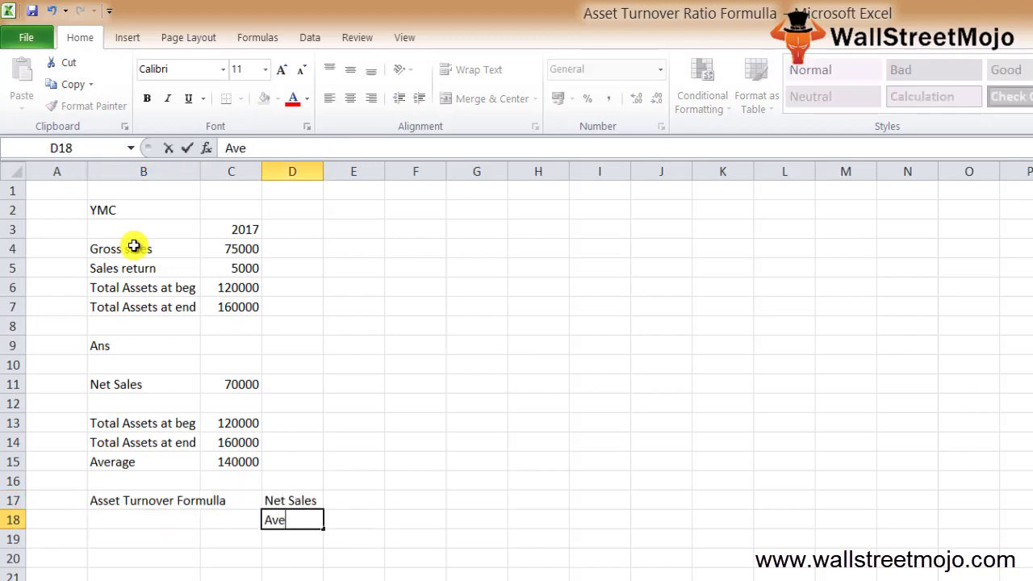
text(rage total assets)
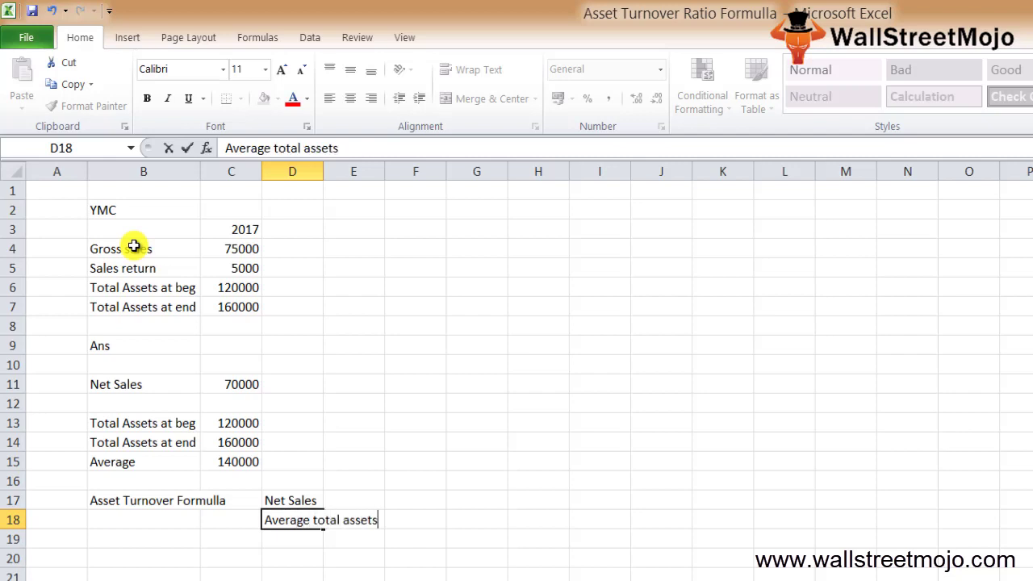
key(Return)
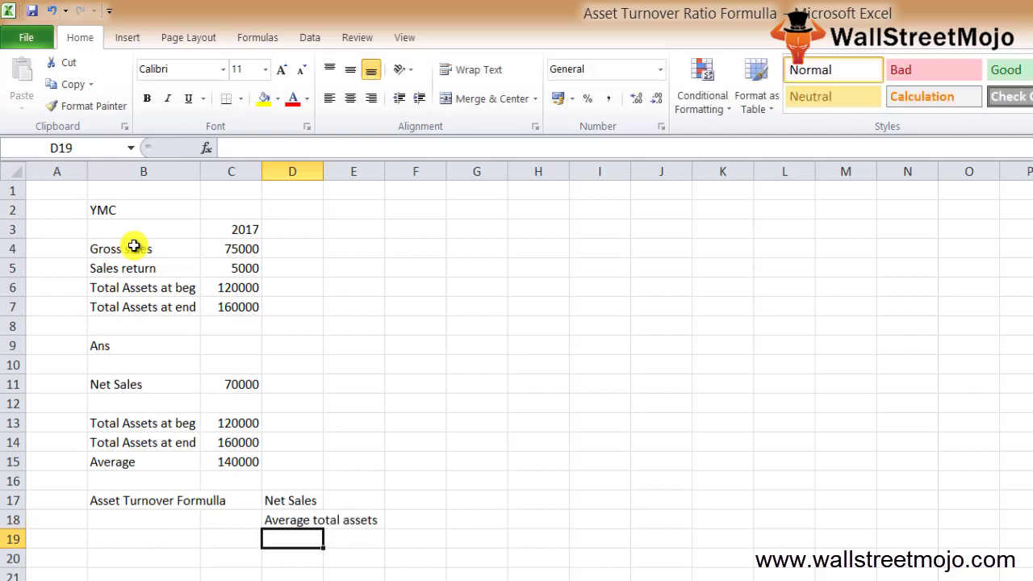
Link F17 to net sales 70000 (=C11) and F18 to average assets 140000 (=C15).
key(Up)
key(Up)
key(Right)
key(Right)
text(=)
key(Up)
key(Up)
key(Up)
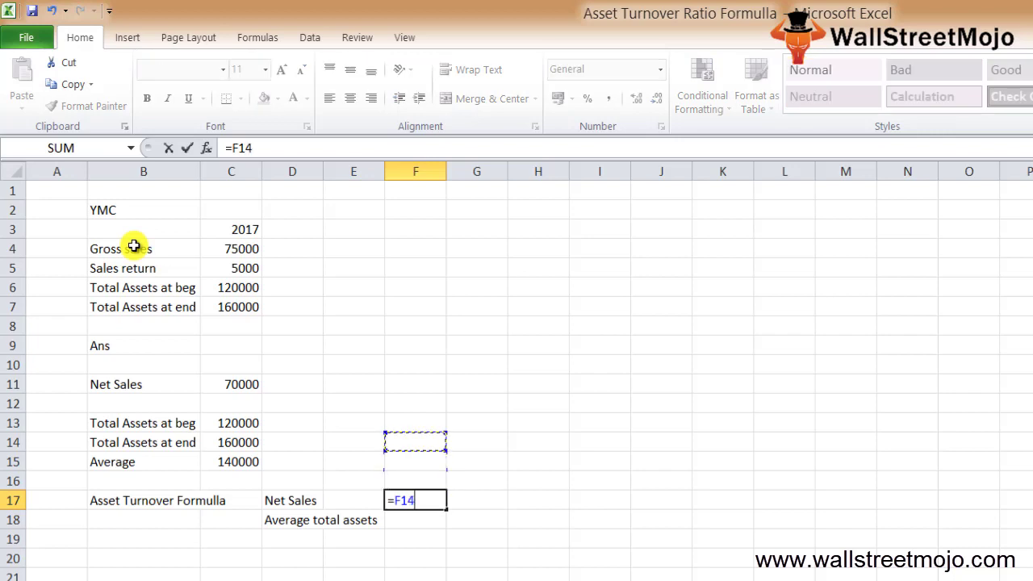
key(Up)
key(Up)
key(Left)
key(Up)
key(Left)
key(Left)
key(Return)
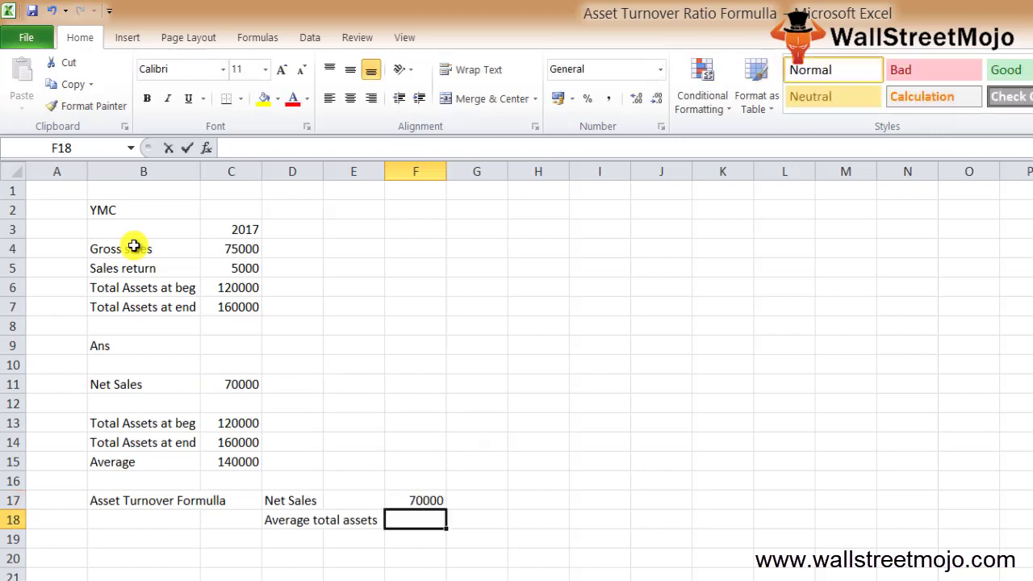
text(=)
key(Up)
key(Up)
key(Up)
key(Up)
key(Left)
key(Left)
key(Left)
key(Down)
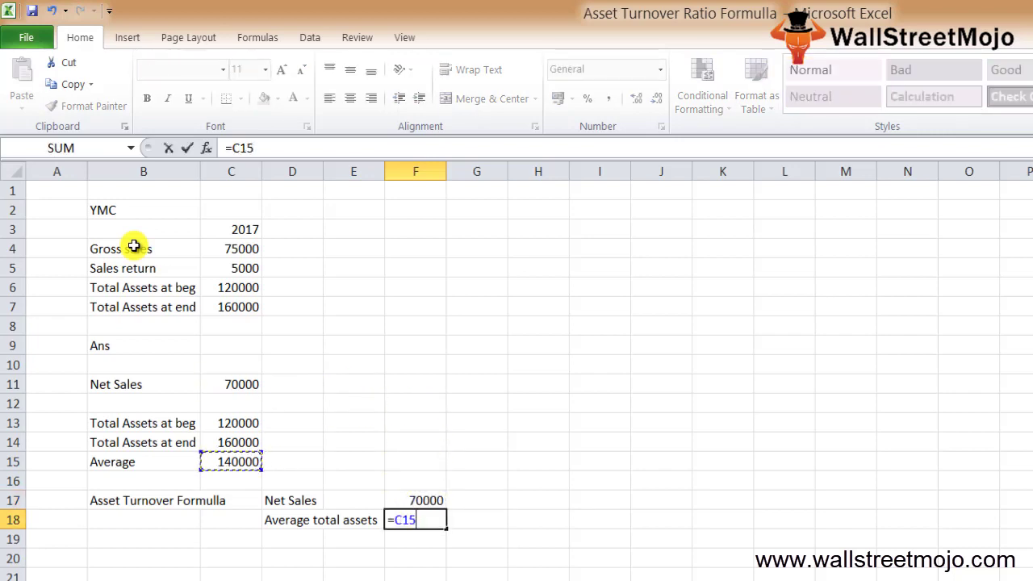
key(Return)
Enter =F17/F18 in H17 to get the 0.5 asset turnover ratio.
key(Up)
key(Right)
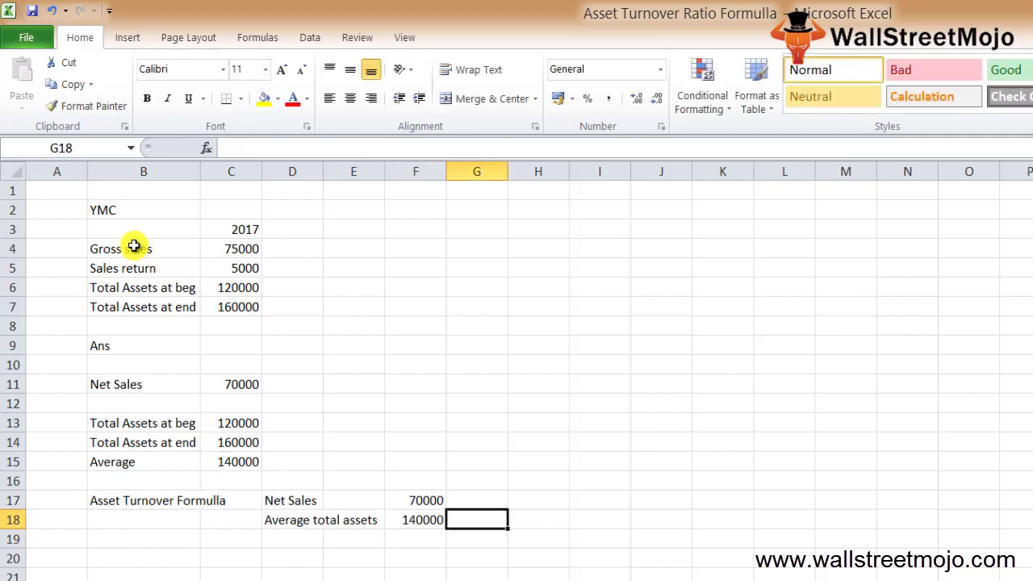
key(Right)
key(Up)
text(=)
key(Left)
key(Left)
text(/)
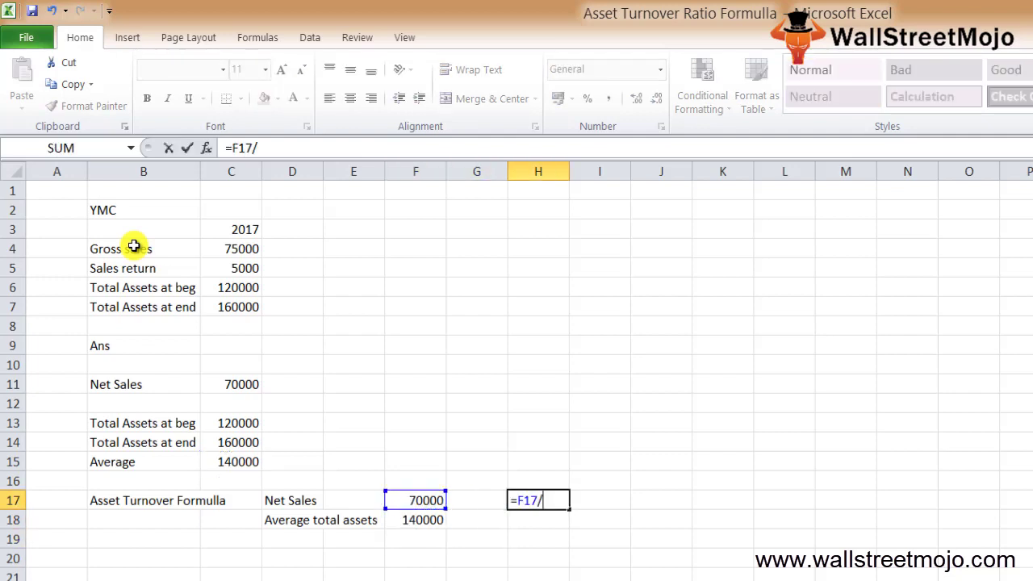
key(Down)
key(Left)
key(Left)
key(Return)
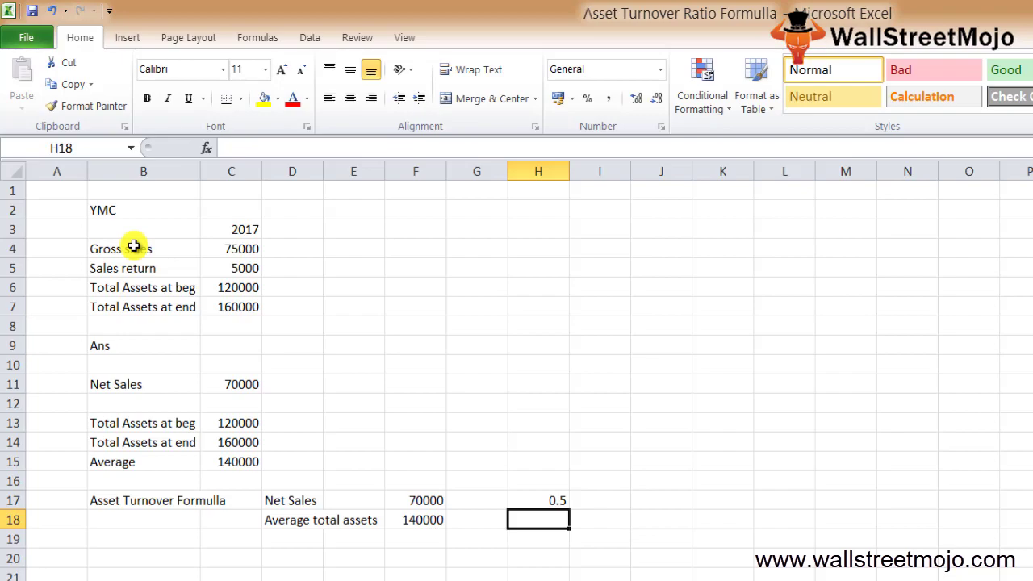
key(Down)
key(Down)
key(Down)
key(Down)
key(Down)
key(Left)
key(Left)
key(Left)
key(Left)
key(Left)
key(Left)
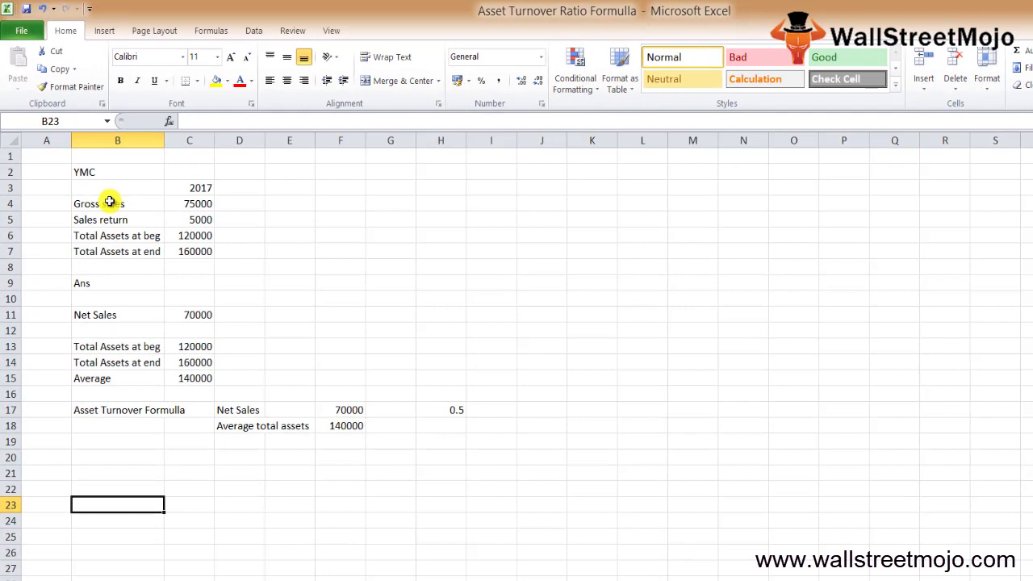
Enter notes 'YMC with', 'similar cos' and 0.5 in B23:B25, then go to the next sheet.
text(YMC)
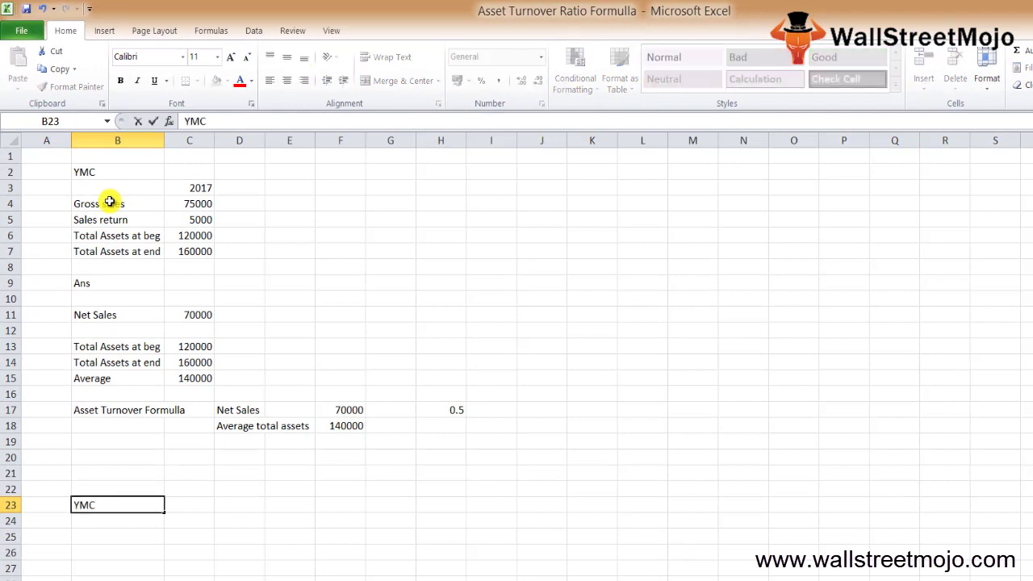
text( with)
key(Return)
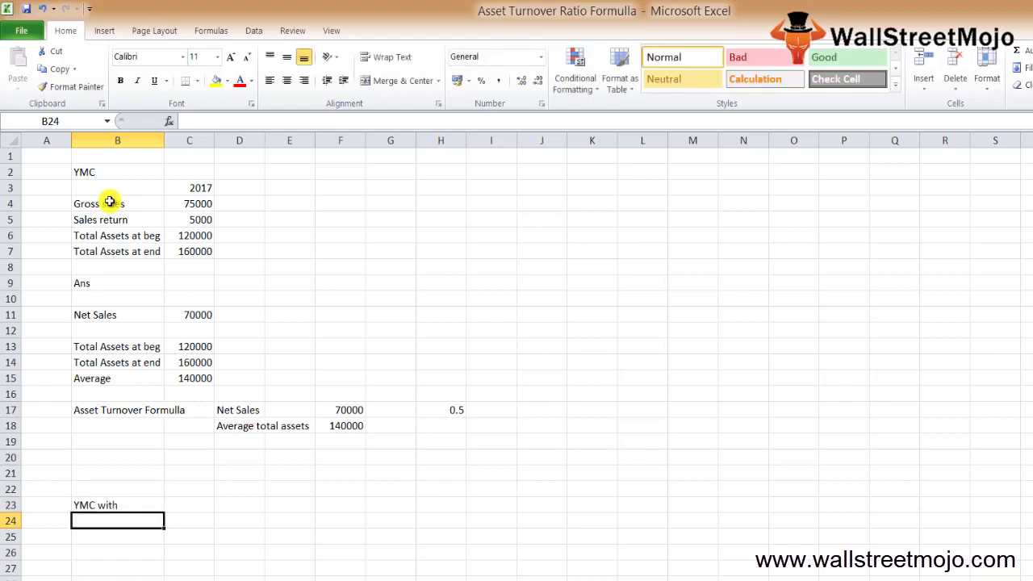
text(similart)
key(BackSpace)
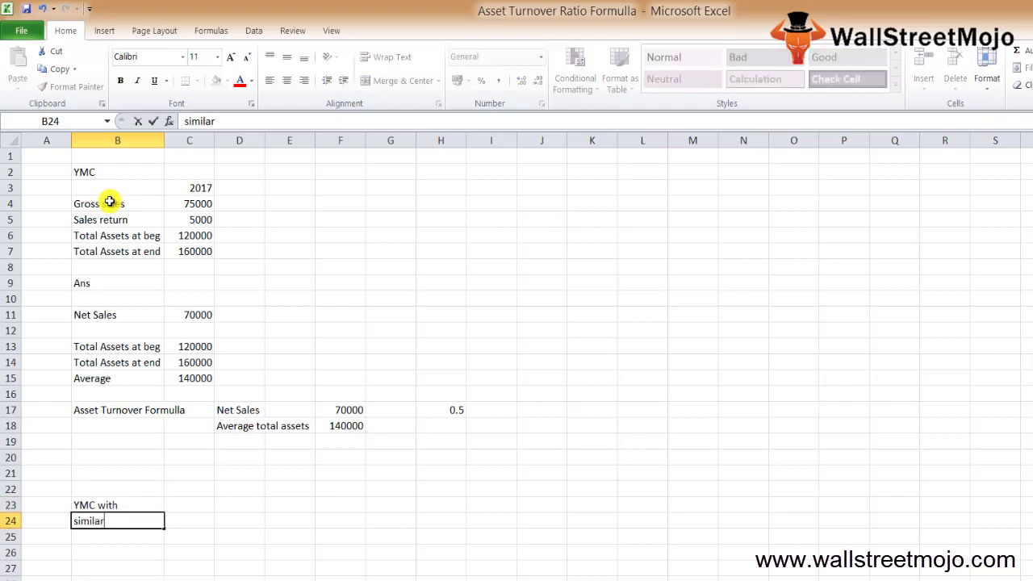
text(cos)
key(Return)
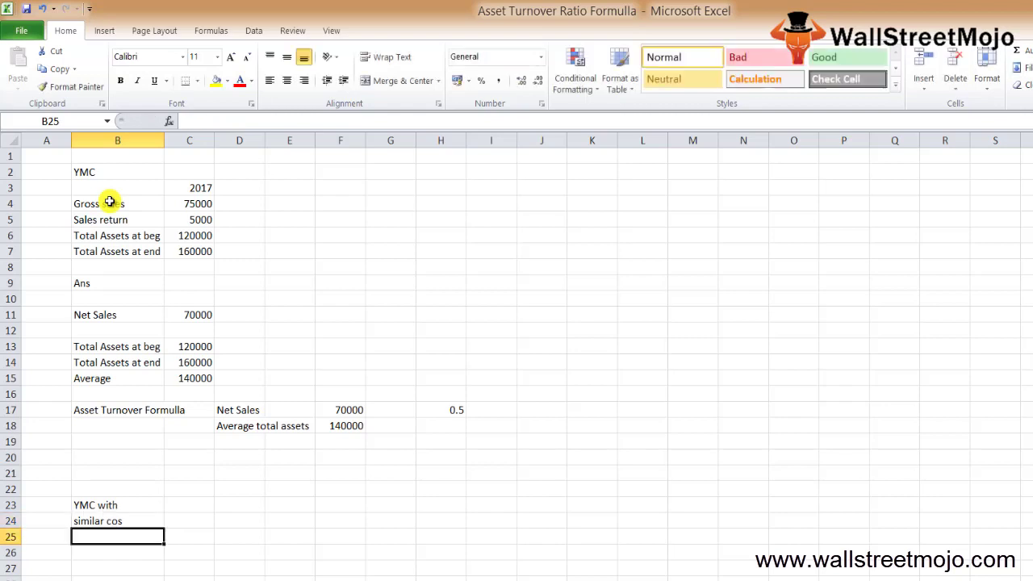
text(0.5)
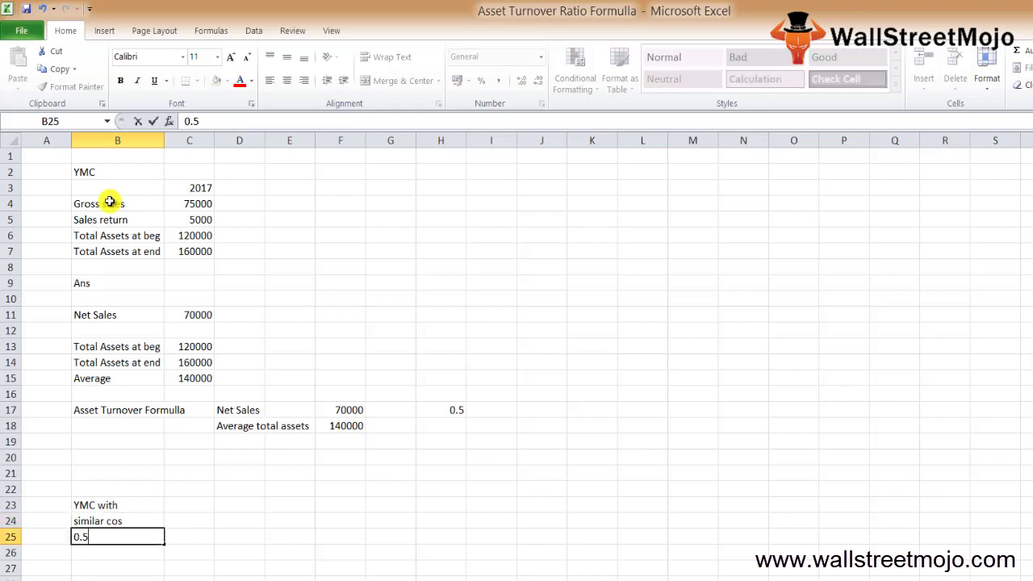
key(ctrl+Return)
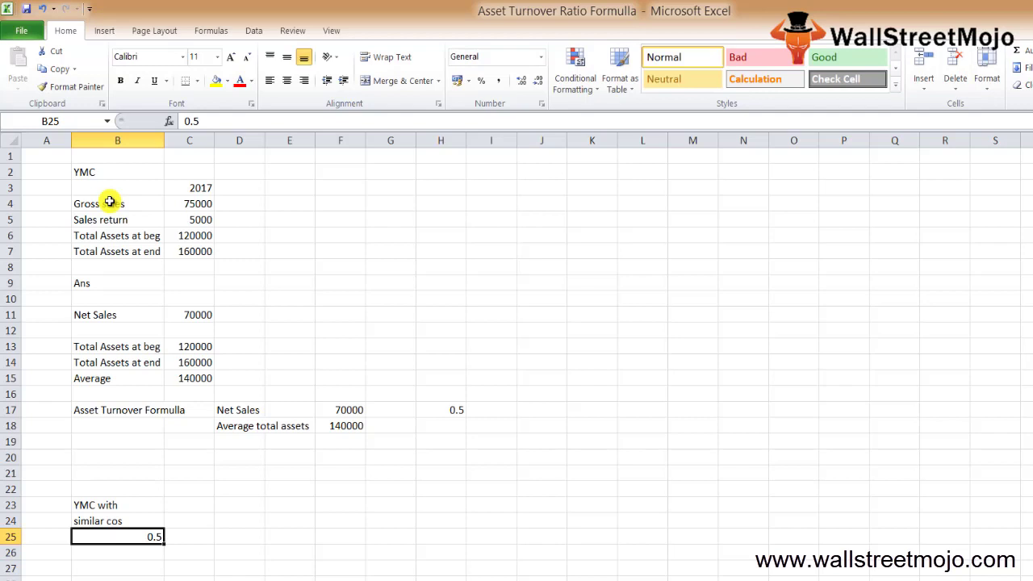
key(ctrl+Page_Down)
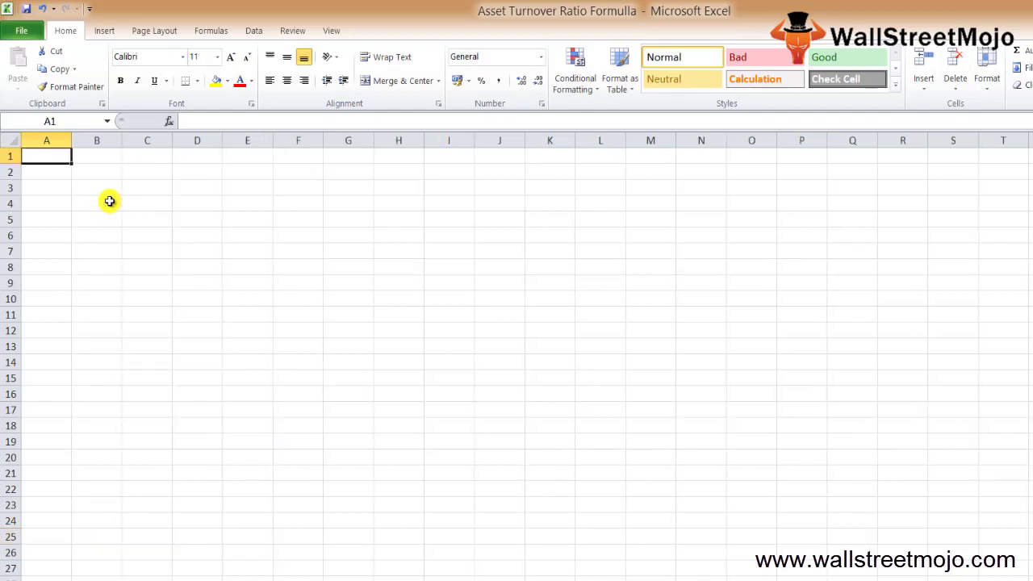
Type the heading Explanation at the top of the new sheet.
key(Down)
key(Right)
text(Explan)
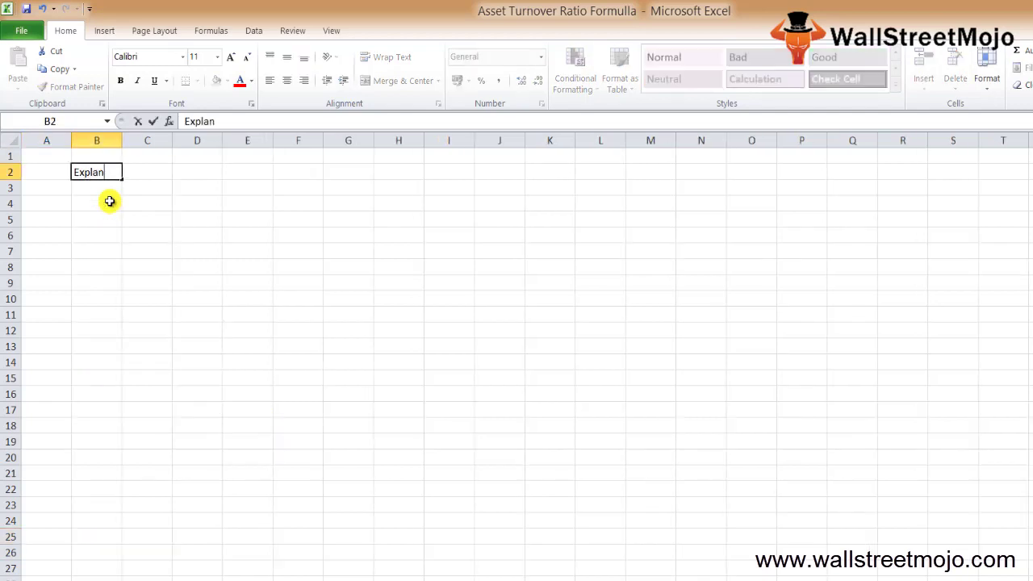
text(a)
key(BackSpace)
key(BackSpace)
text(na)
text(tion)
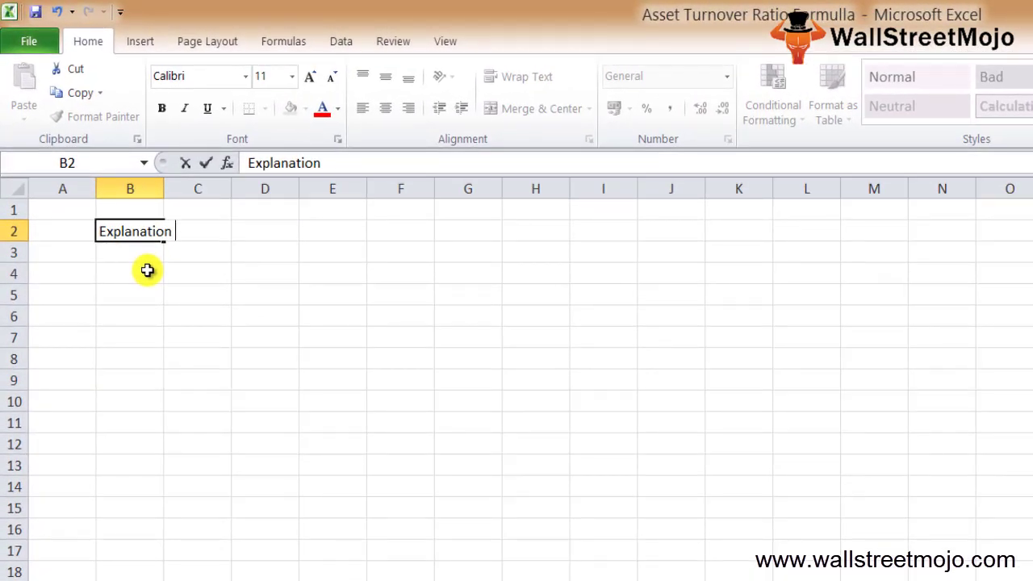
key(Return)
Add note 1, 'Opposite of asset to sales ratio', then move to A6.
key(Down)
key(Up)
key(Left)
key(Down)
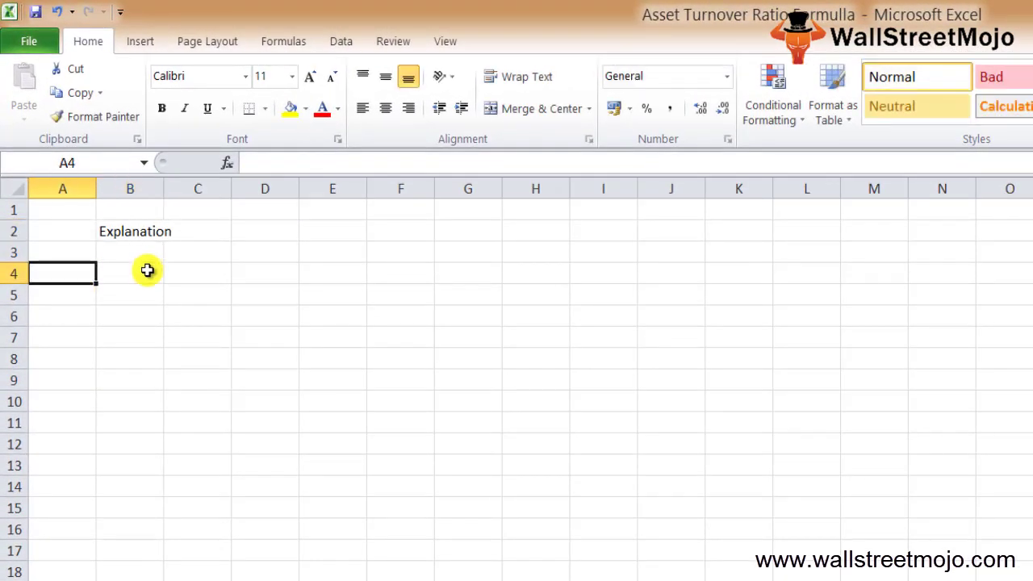
text(1)
key(Right)
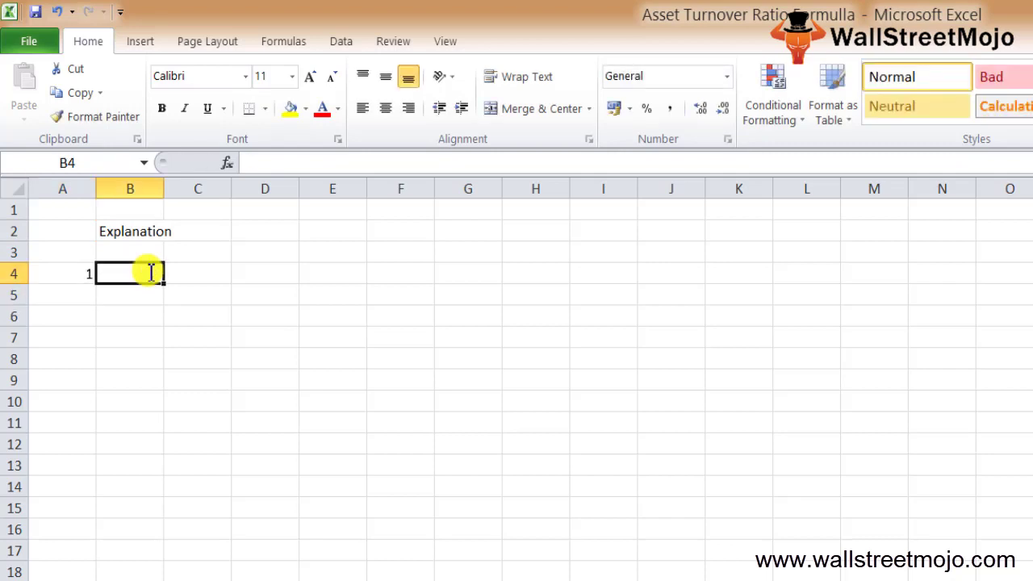
text(Opposite)
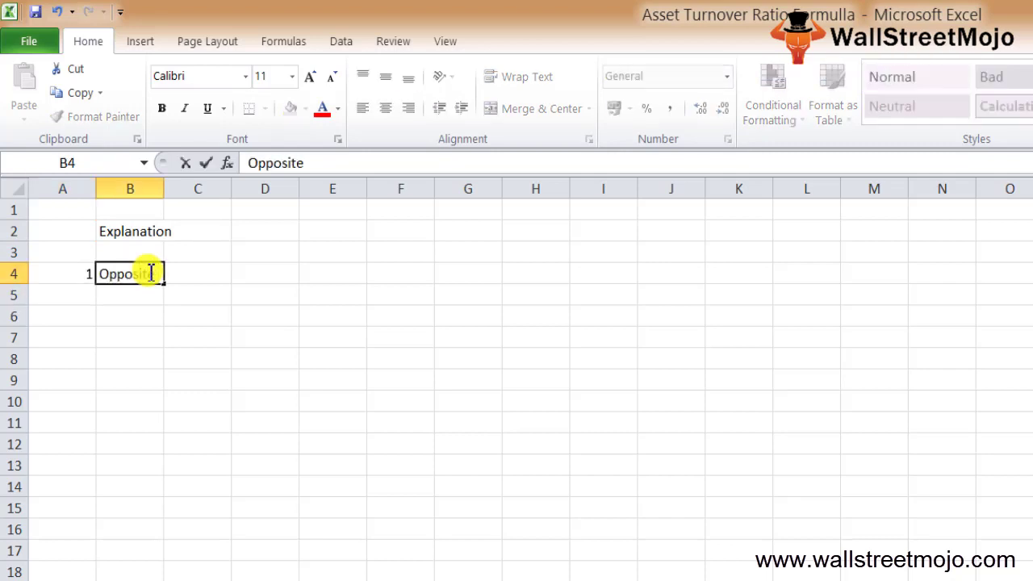
text( of asset)
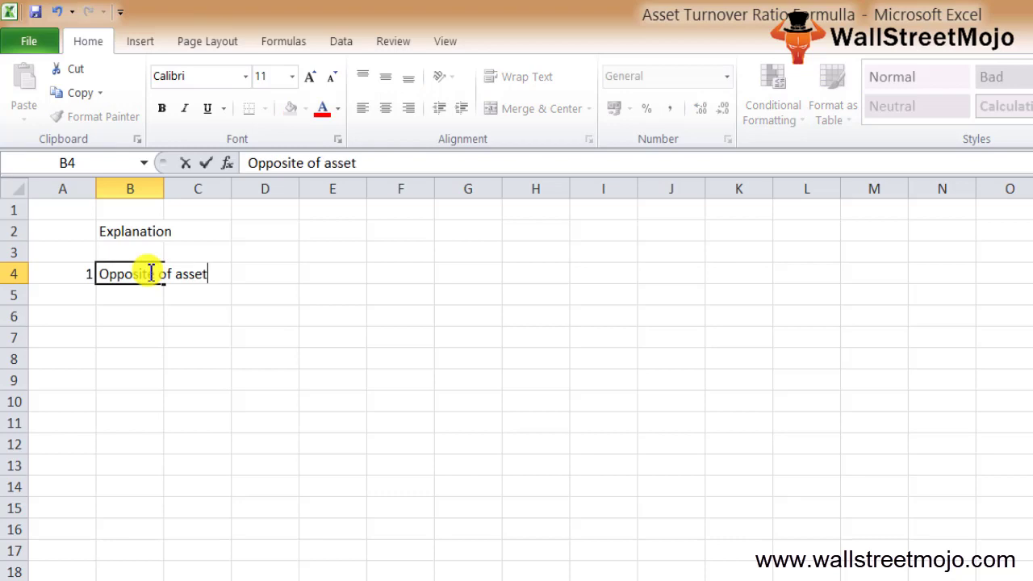
text( to sales )
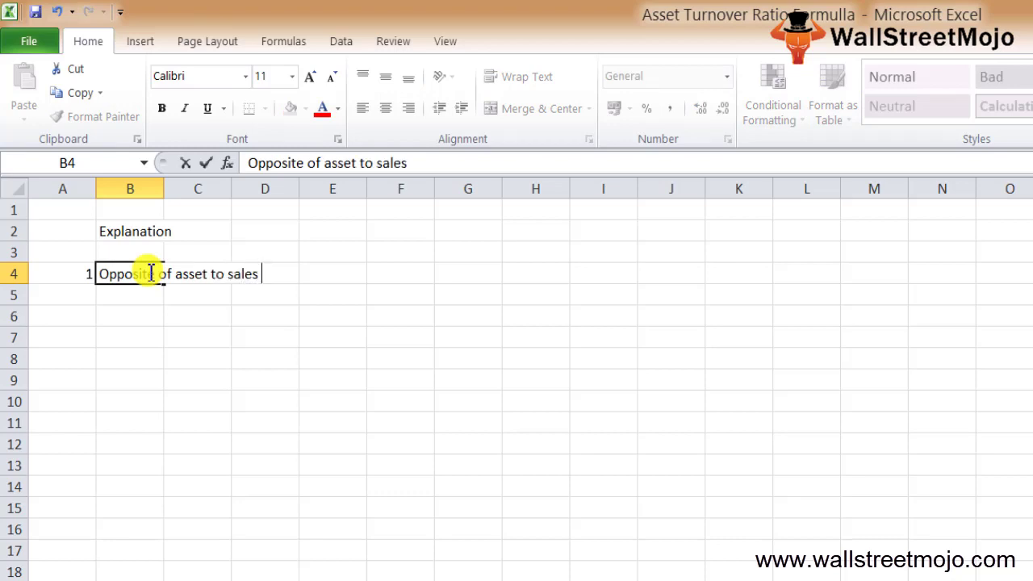
text(ratio)
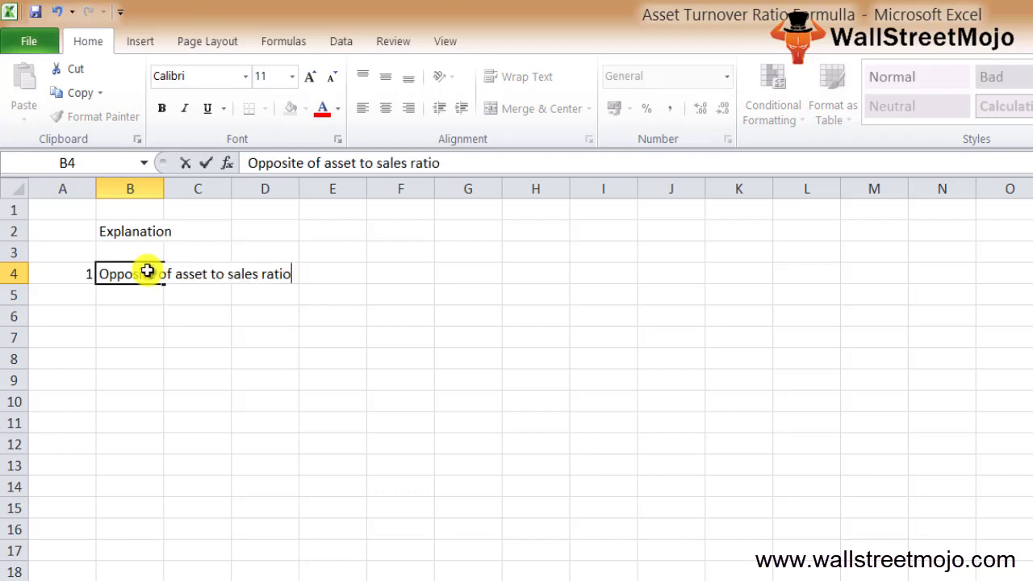
key(Return)
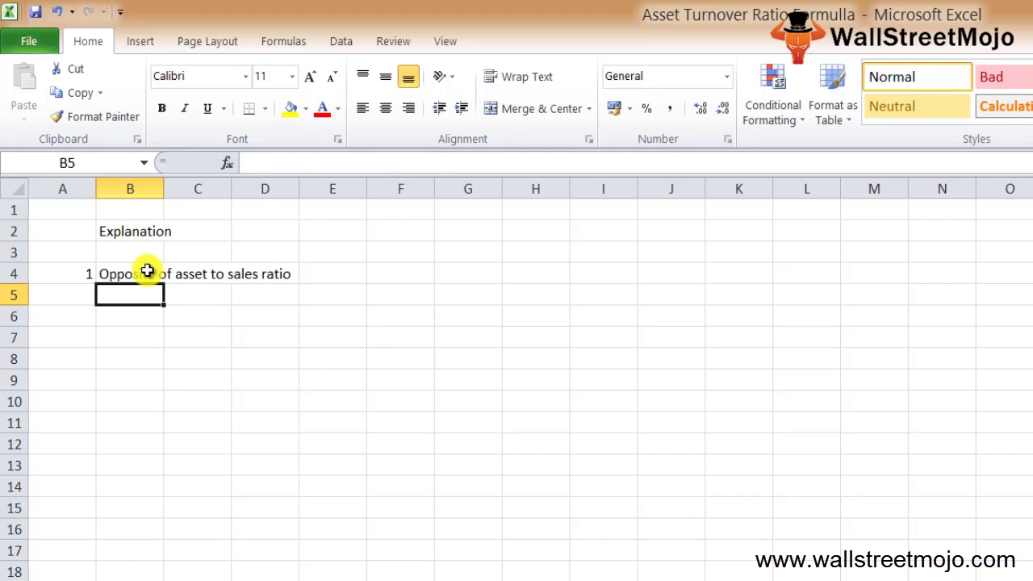
key(Return)
key(Up)
key(Down)
key(Left)
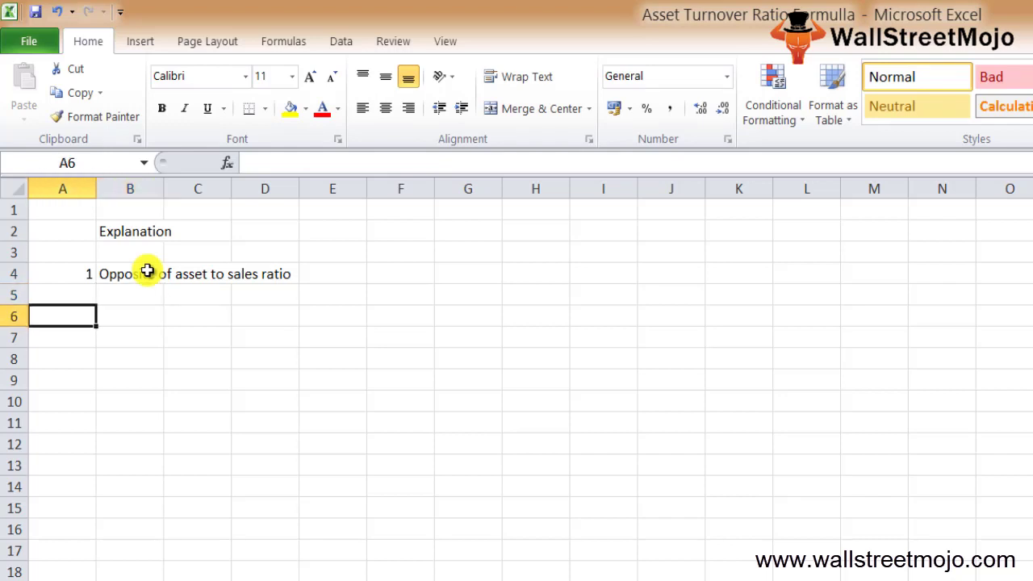
Enter note number 2 in A6 with the label Income statement in B6.
text(2)
key(Return)
key(Up)
key(Right)
text(Inc)
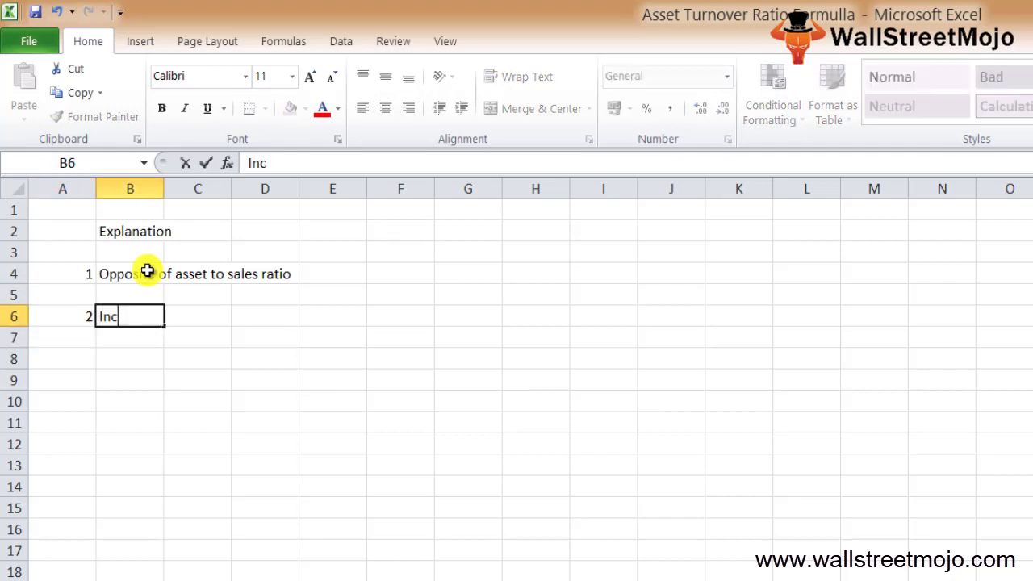
text(ome statement)
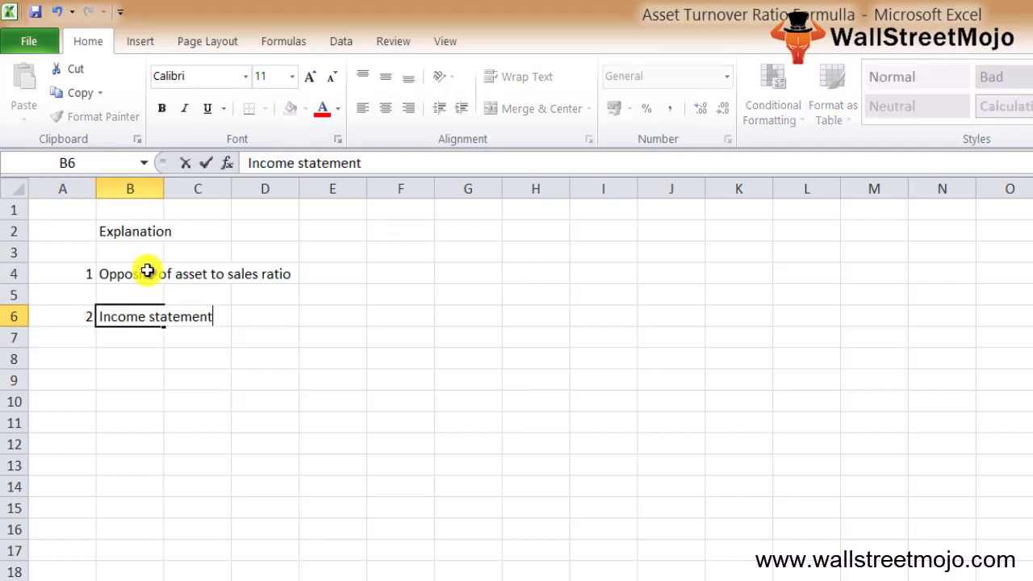
key(Return)
Add gross sales in D6 and net sales in F6.
key(Down)
key(Down)
key(Down)
key(Up)
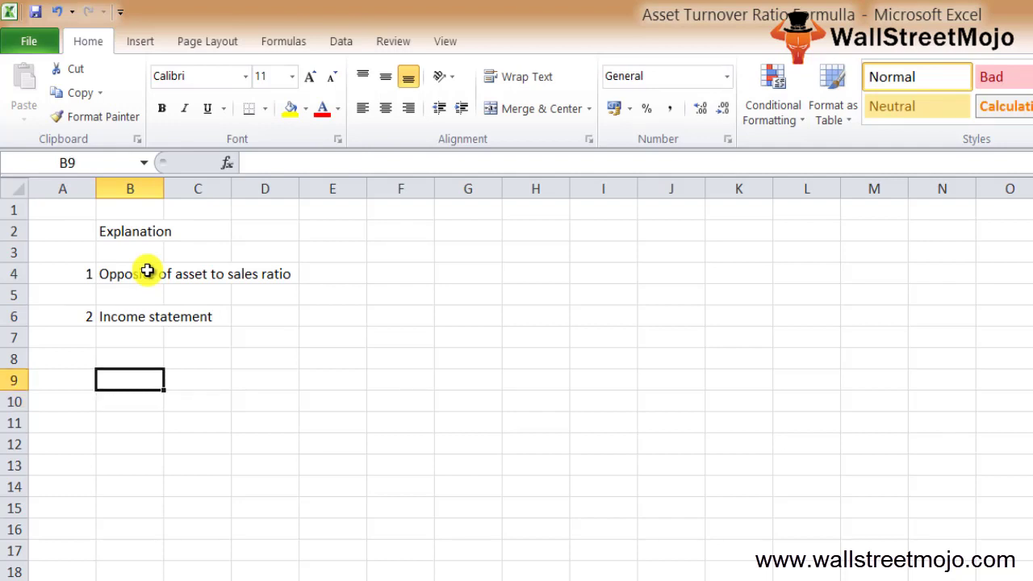
key(Up)
key(Up)
key(Up)
key(Right)
key(Right)
text(gross sale)
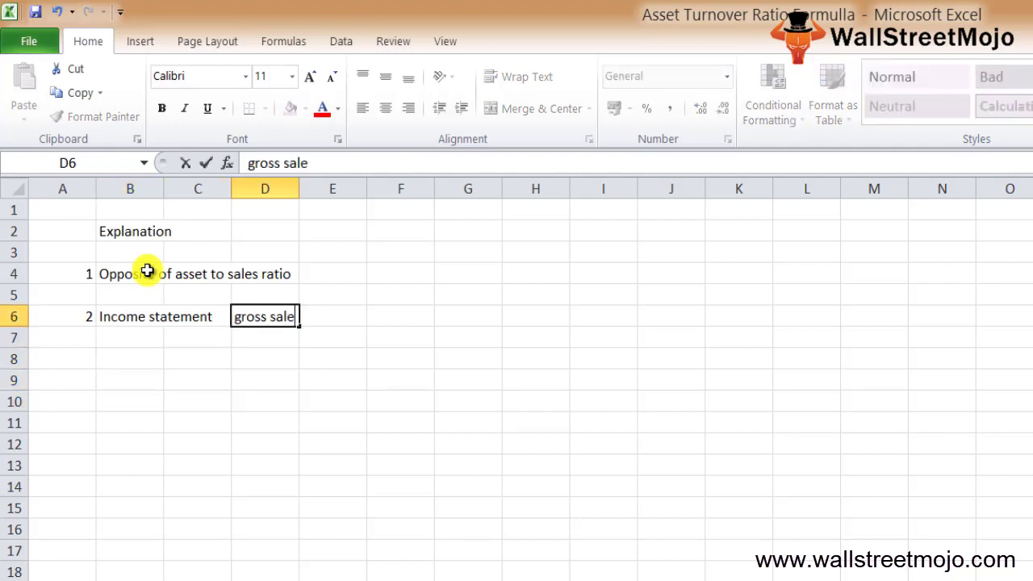
text(s)
key(Return)
key(Up)
key(Right)
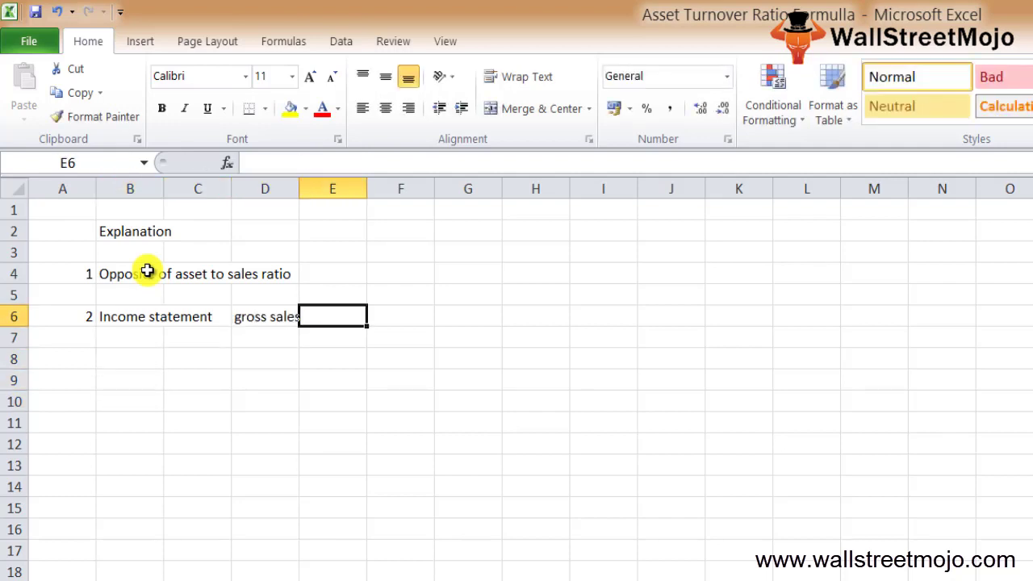
key(Right)
text(net sales)
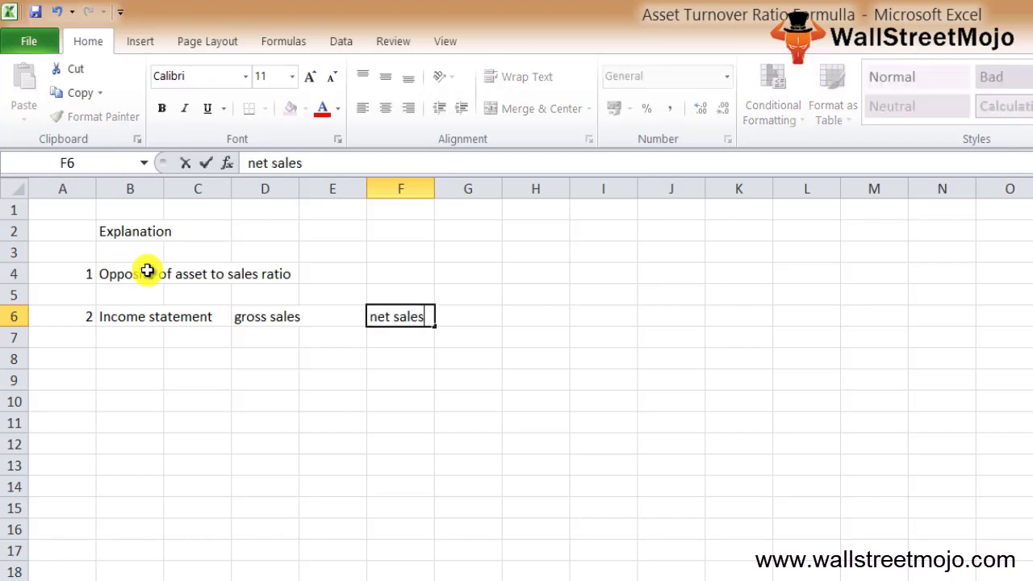
key(Return)
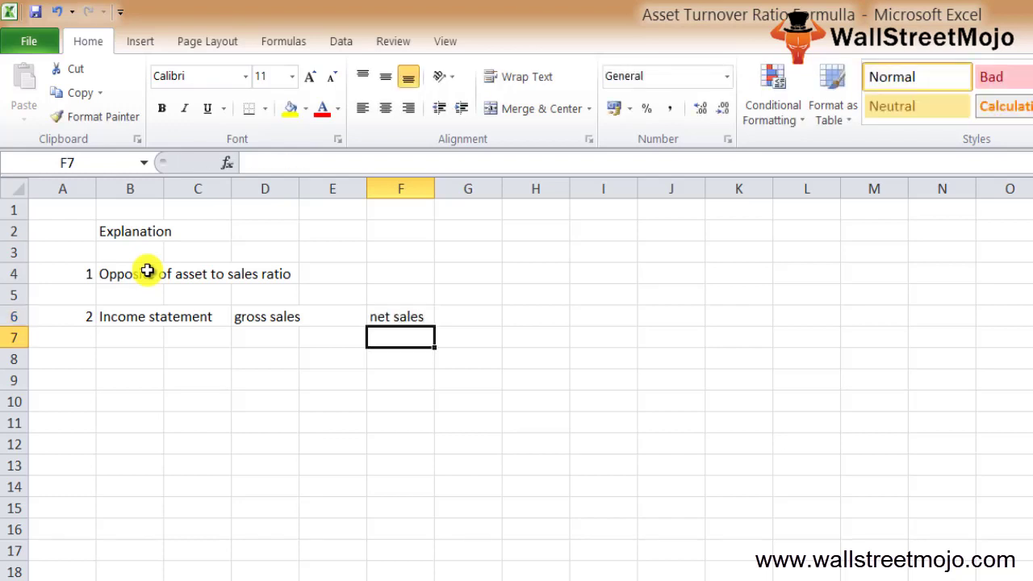
Enter note number 3 in A8 with the label Total Assets in B8.
key(Down)
key(Down)
key(Down)
key(Down)
key(Left)
key(Left)
key(Left)
key(Left)
key(Left)
key(Up)
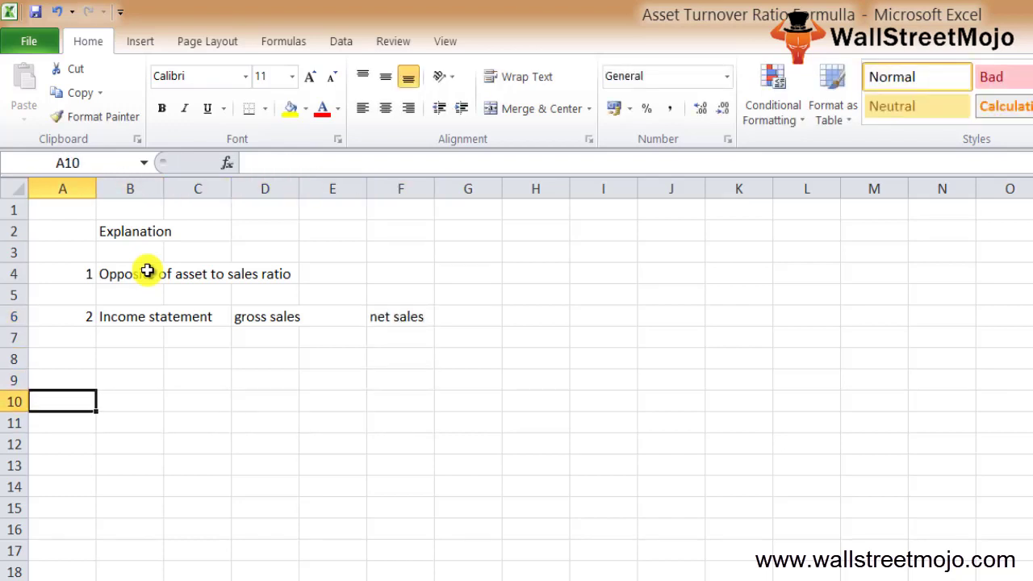
key(Up)
key(Up)
text(3)
key(Return)
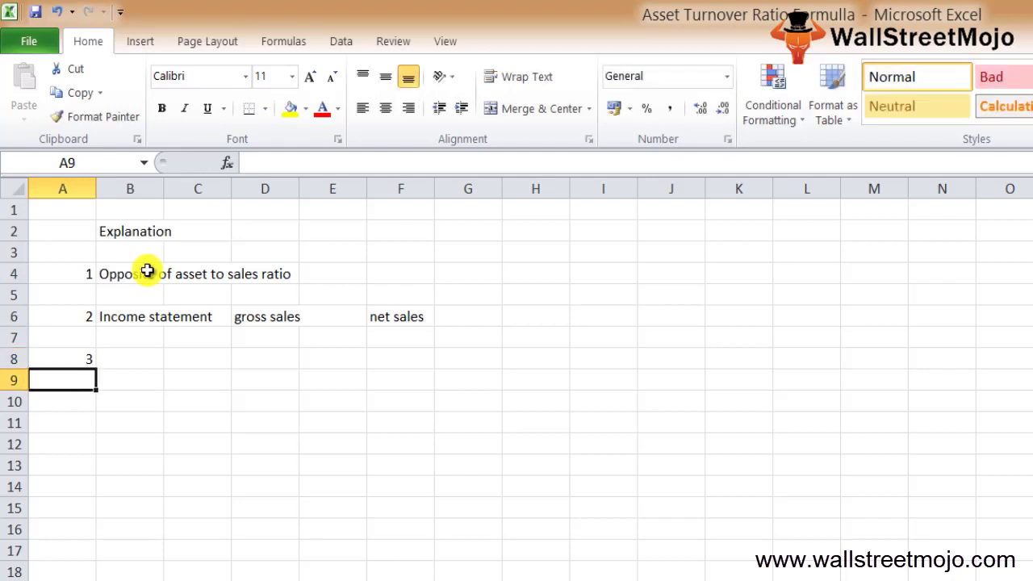
key(Up)
key(Right)
text(To)
key(BackSpace)
text(otal Assets)
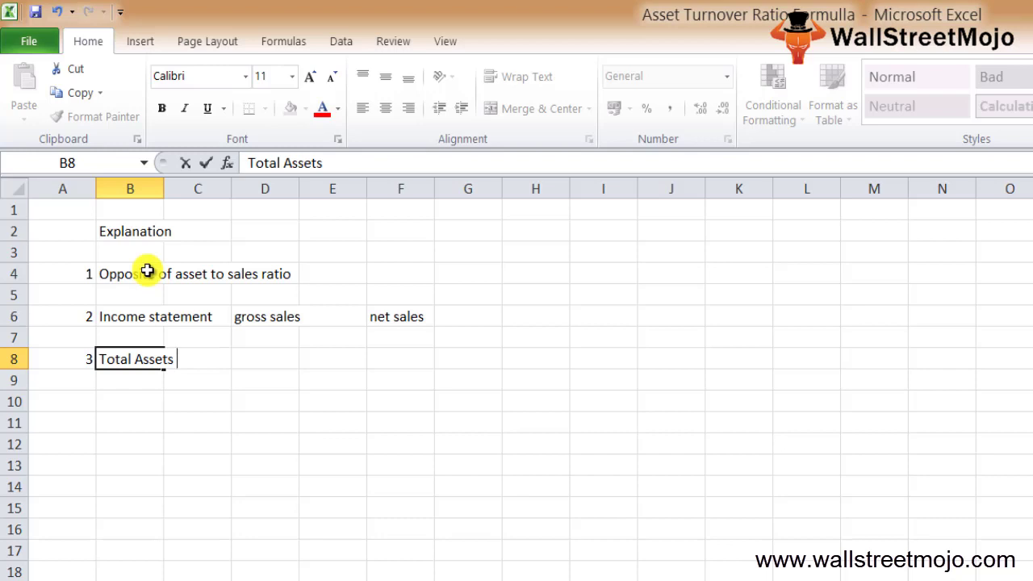
Add the labels Beg, end and Average in D8, E8 and F8.
key(Tab)
key(Tab)
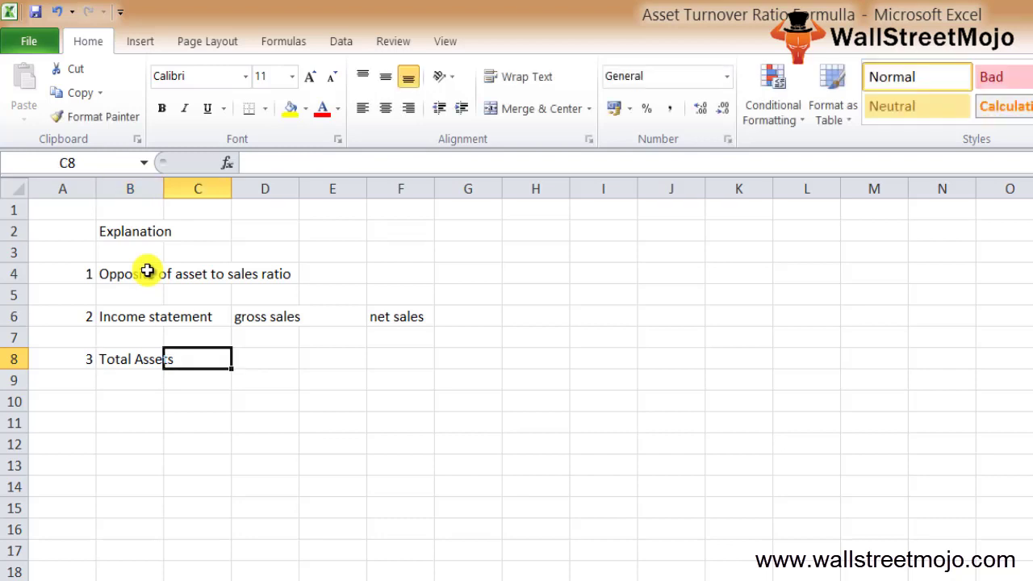
text(Beg)
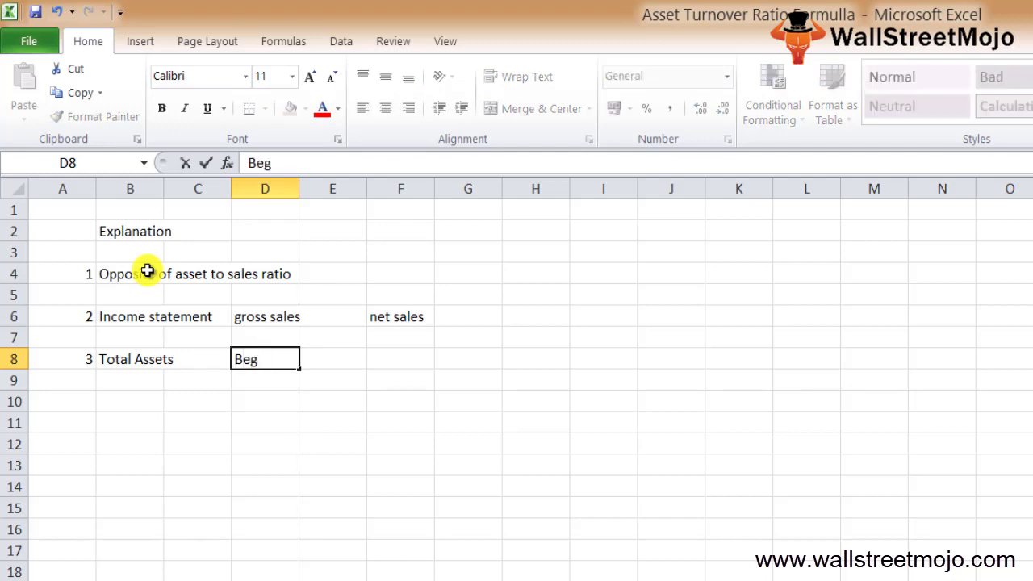
key(Tab)
text(end)
key(Return)
key(Up)
key(Tab)
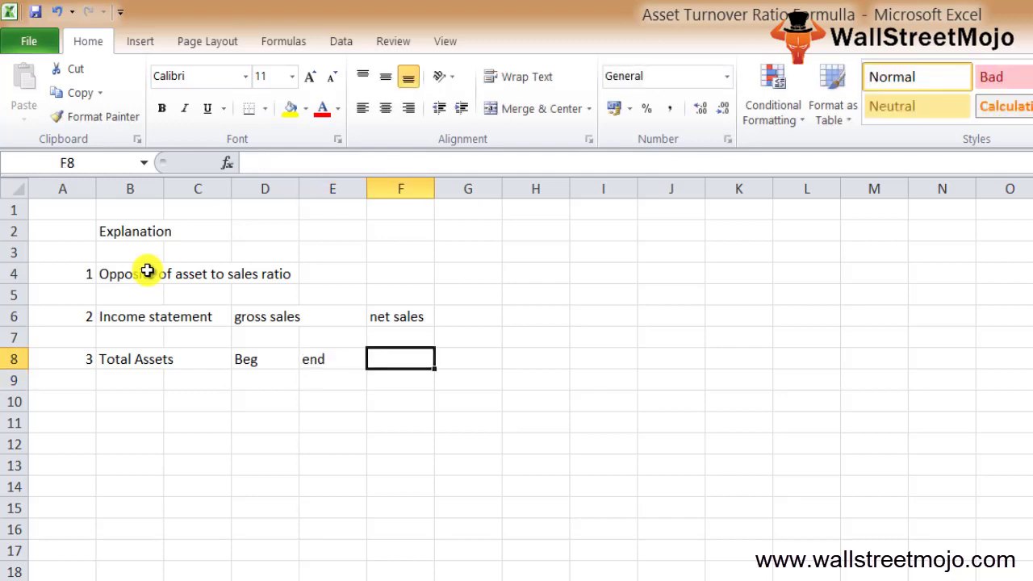
key(Right)
key(Left)
text(Average)
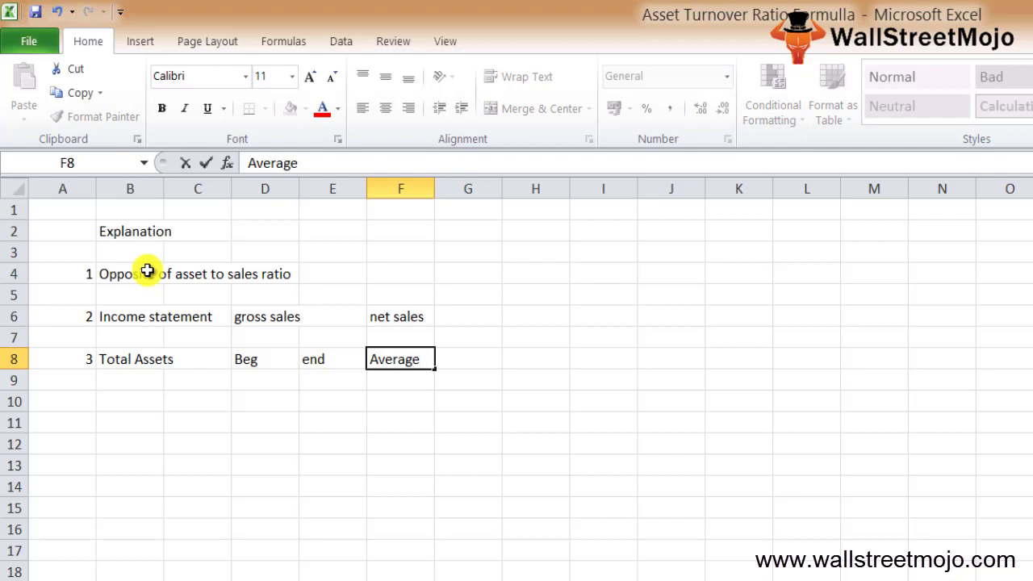
key(ctrl+Return)
key(Up)
key(Up)
key(Right)
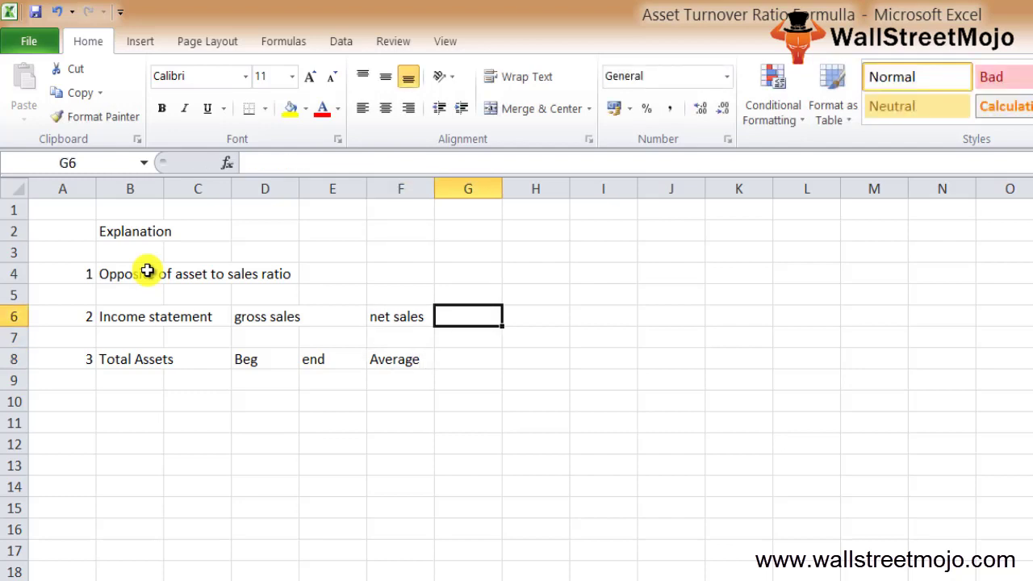
Add the 'Sales dicount' label and a 'sales return' label in I6 to note 2.
text(S)
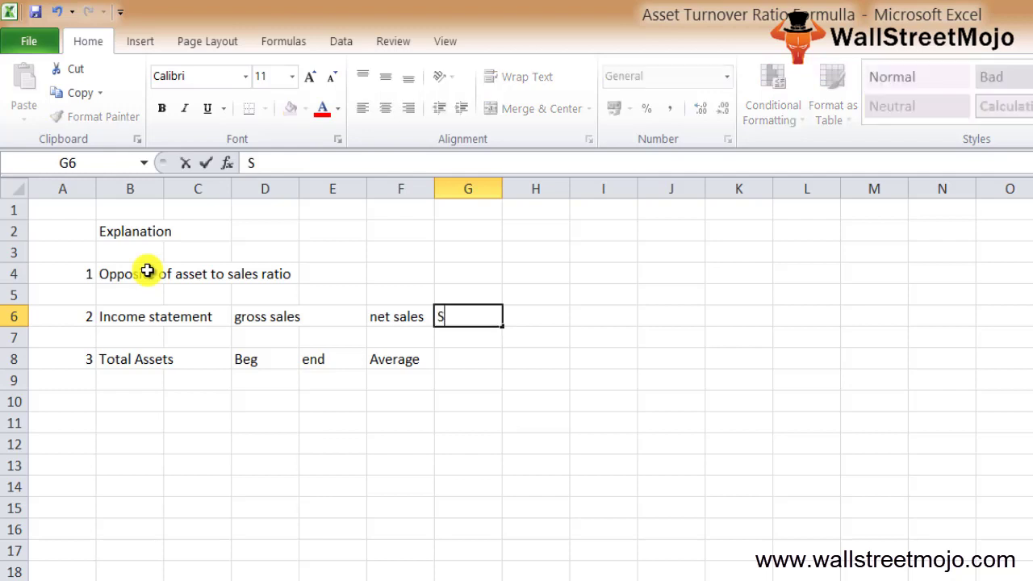
text(aless)
key(BackSpace)
text(du)
key(BackSpace)
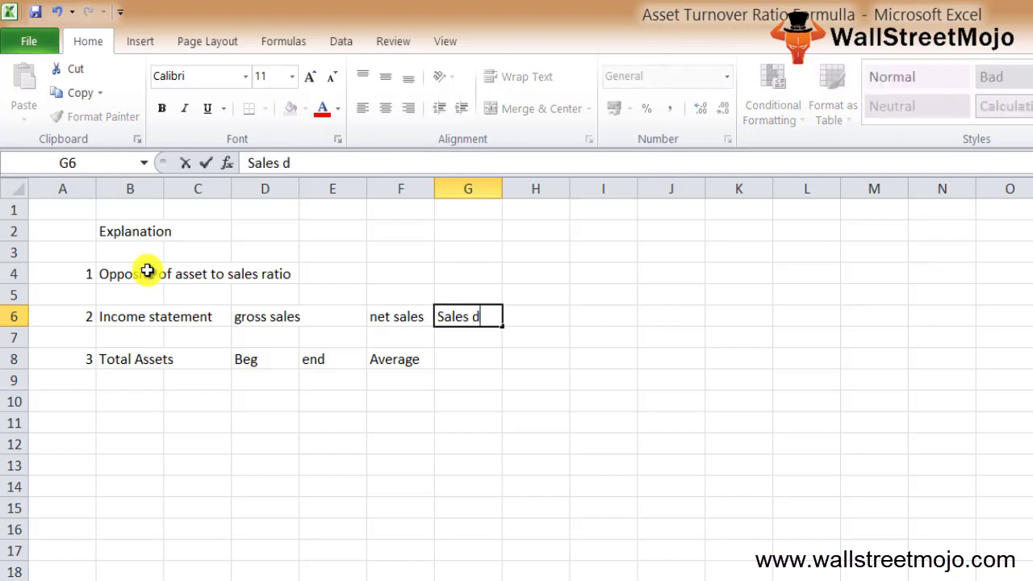
text(icount)
key(Tab)
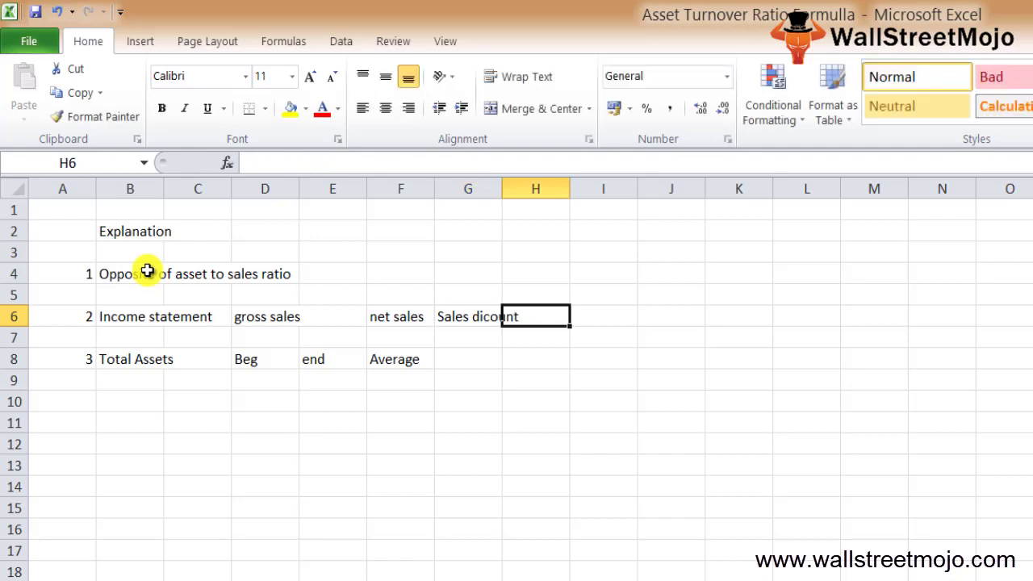
key(Tab)
text(sales return)
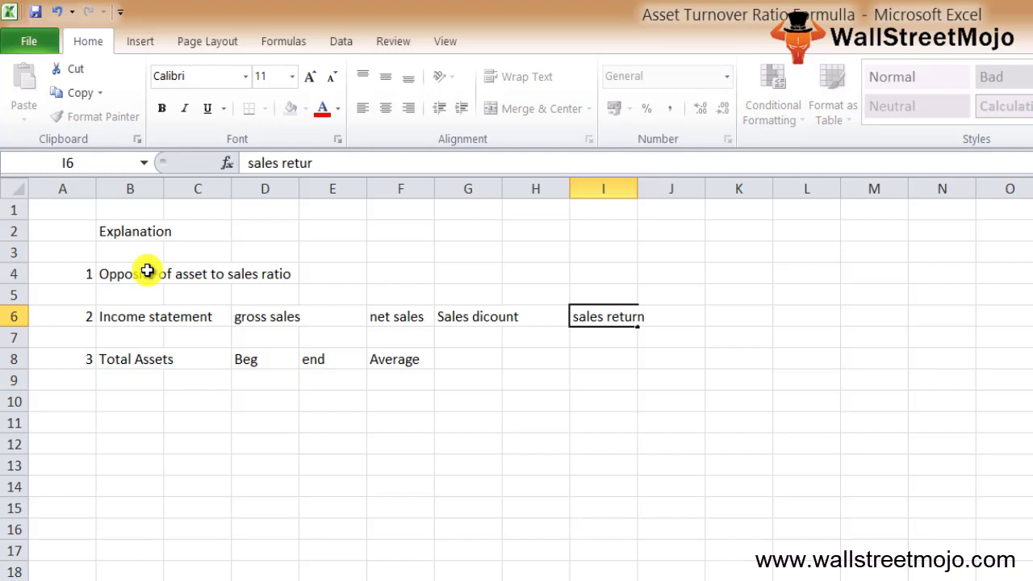
key(Up)
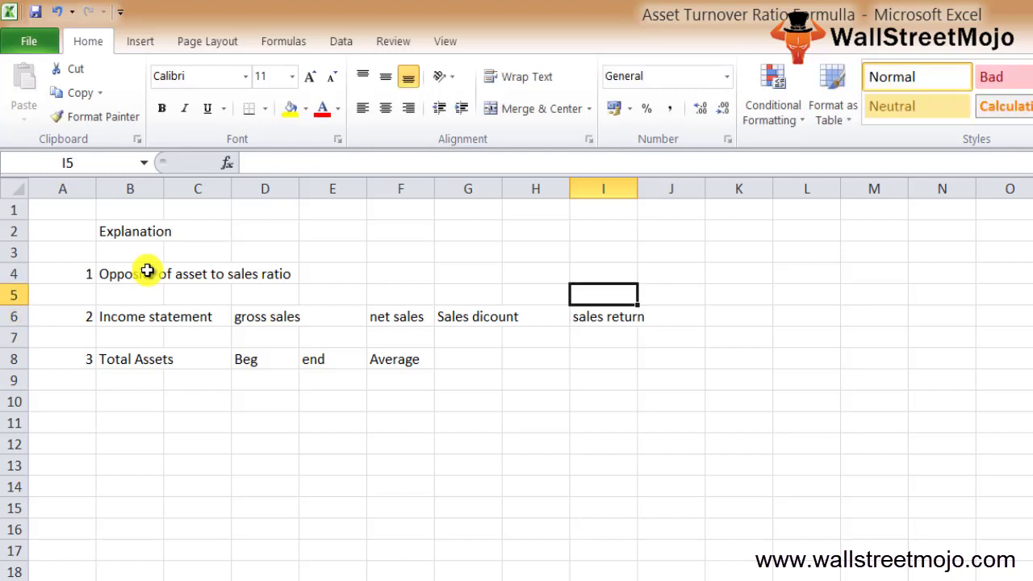
key(Left)
key(Left)
key(Down)
key(Left)
key(Left)
key(Left)
key(Right)
key(Right)
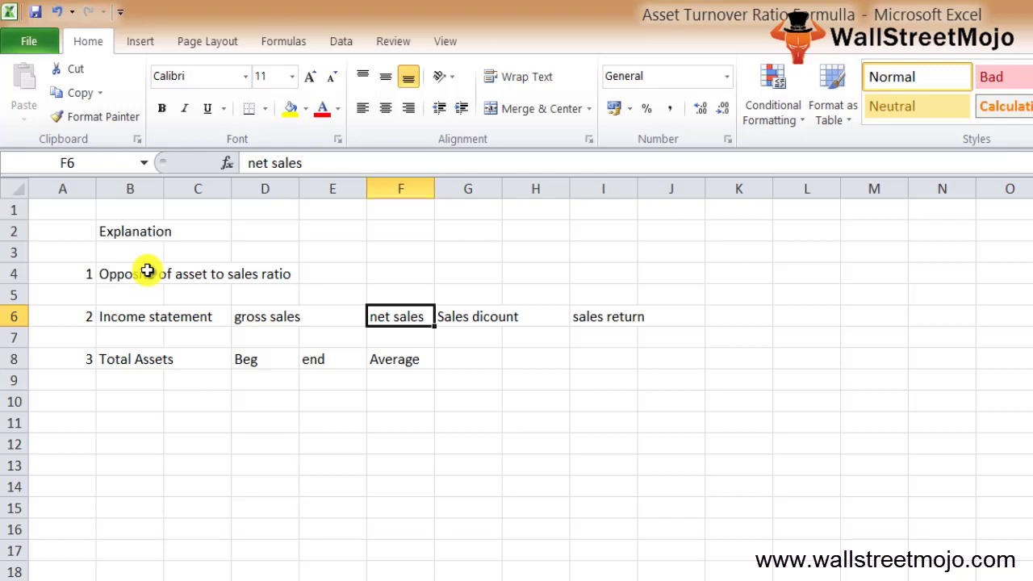
Enter 'Simple average' in F7 above the Average label and make it bold.
key(Down)
key(Down)
key(Down)
key(Down)
key(Left)
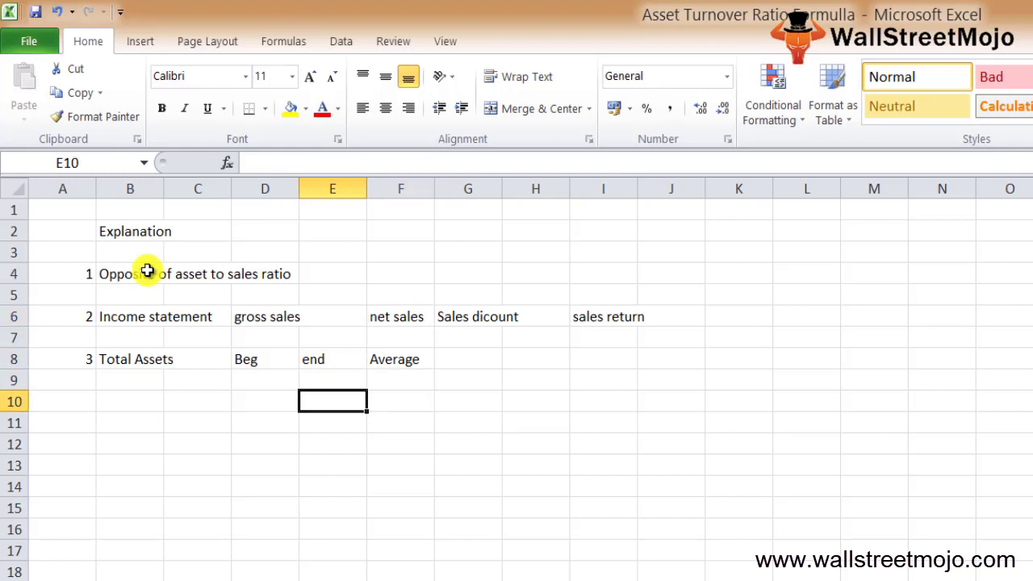
key(Left)
key(Left)
key(Up)
key(Up)
key(shift+space)
key(Right)
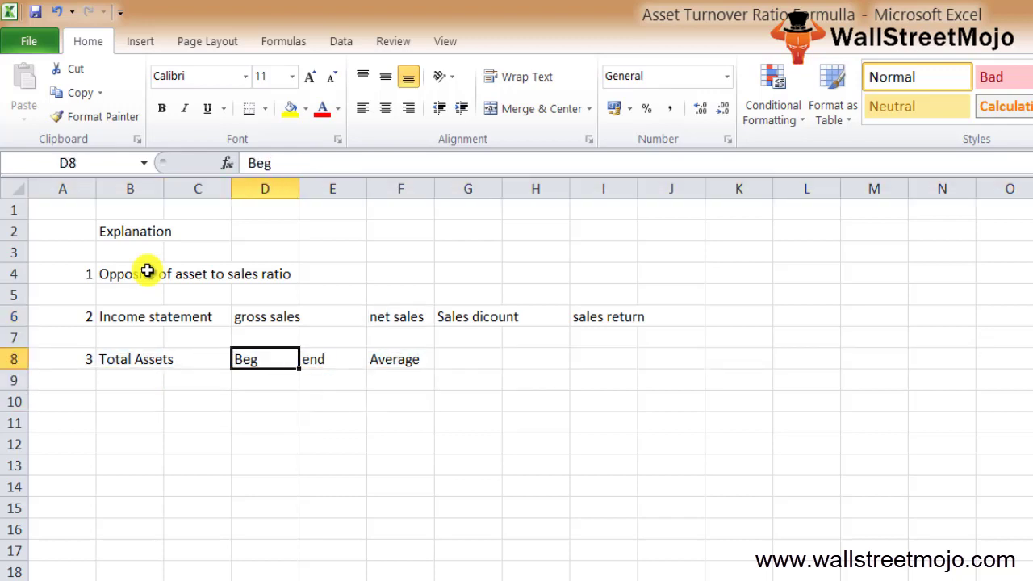
key(Right)
key(Right)
key(Up)
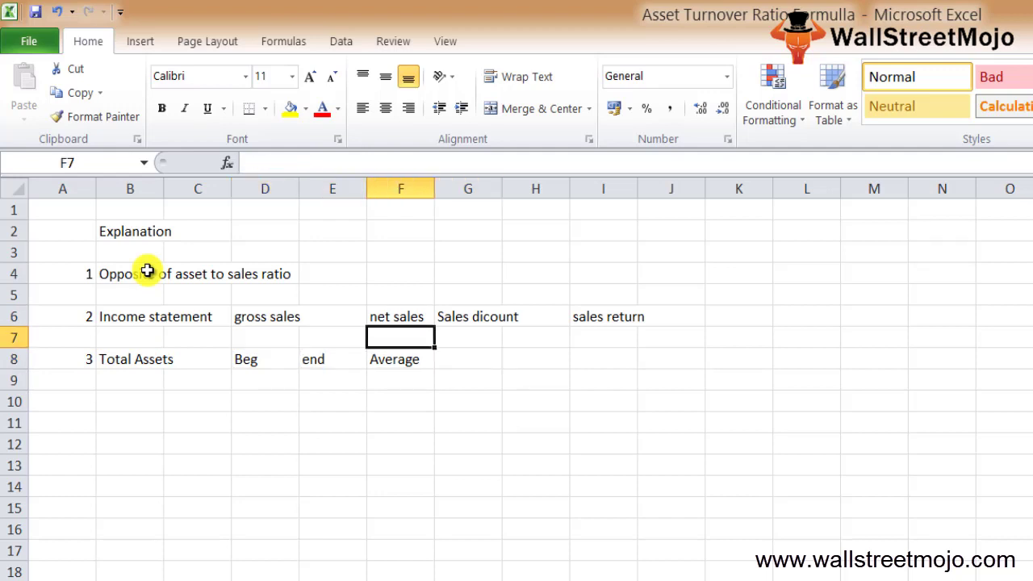
text(Simple average)
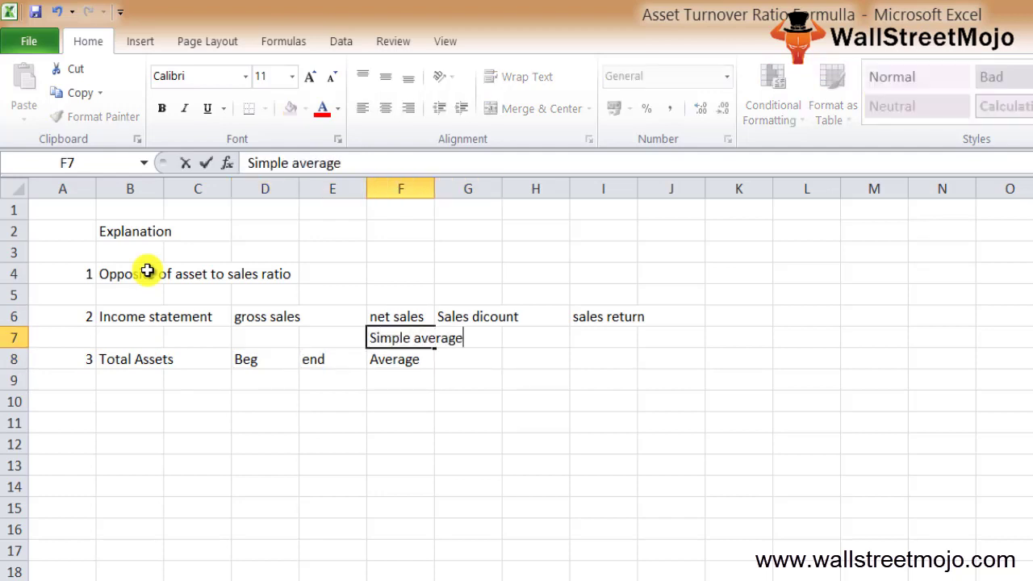
key(Return)
key(Up)
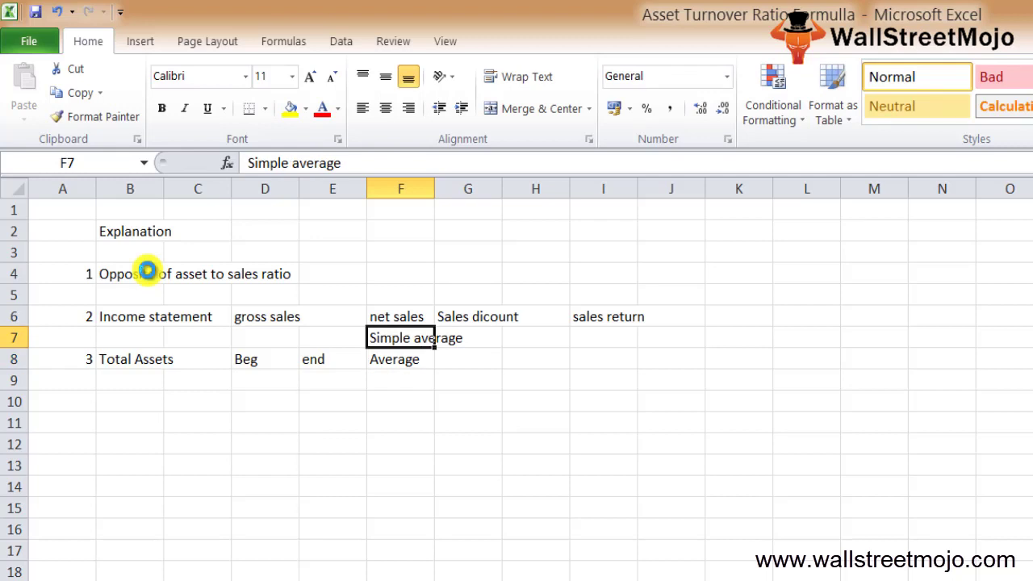
key(ctrl+b)
Type 'Weighted average method' in H7.
key(Right)
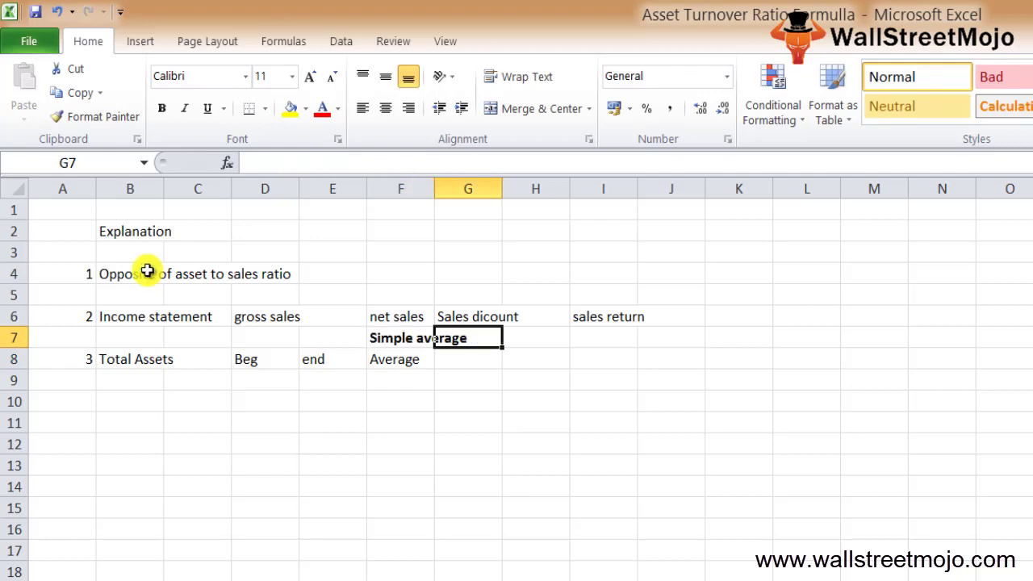
key(Right)
text(Weig)
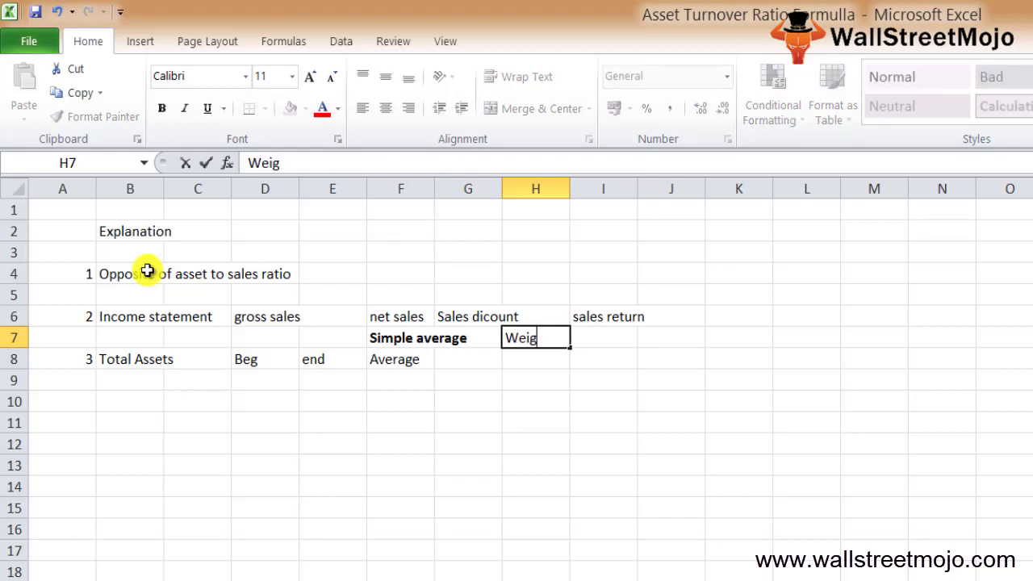
text(hted average )
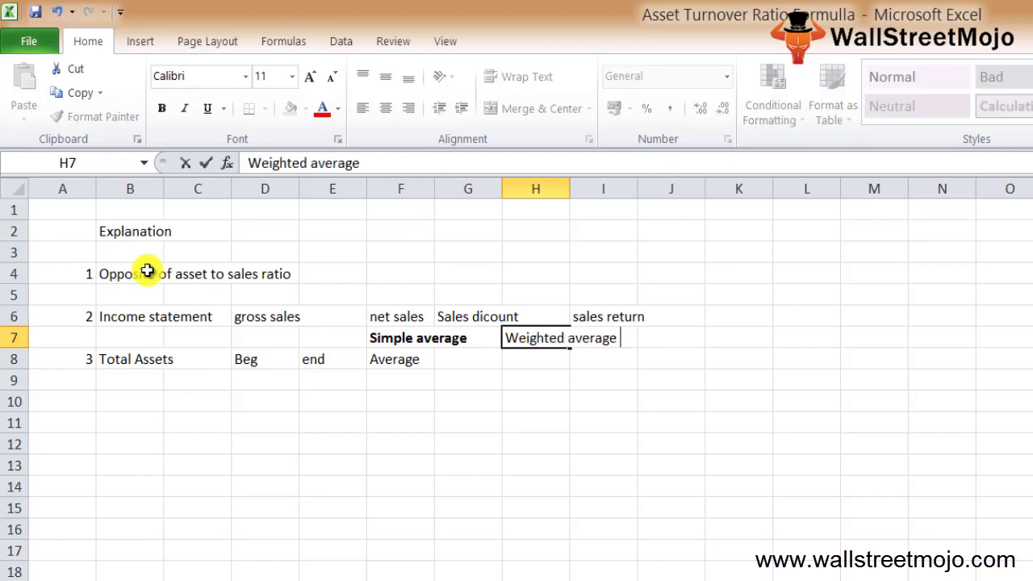
text(method)
key(Return)
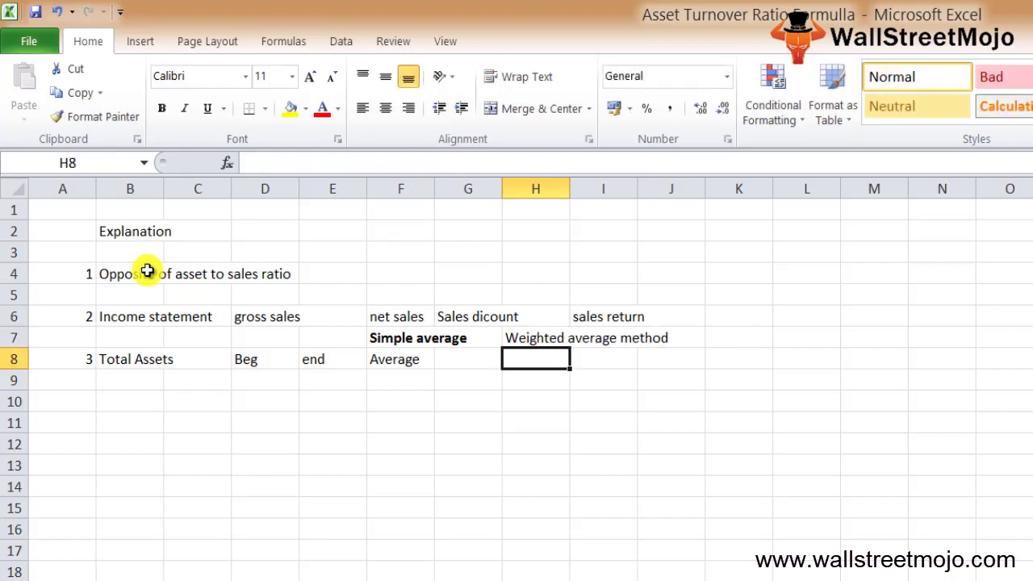
key(Down)
key(Down)
key(Down)
key(Left)
key(Left)
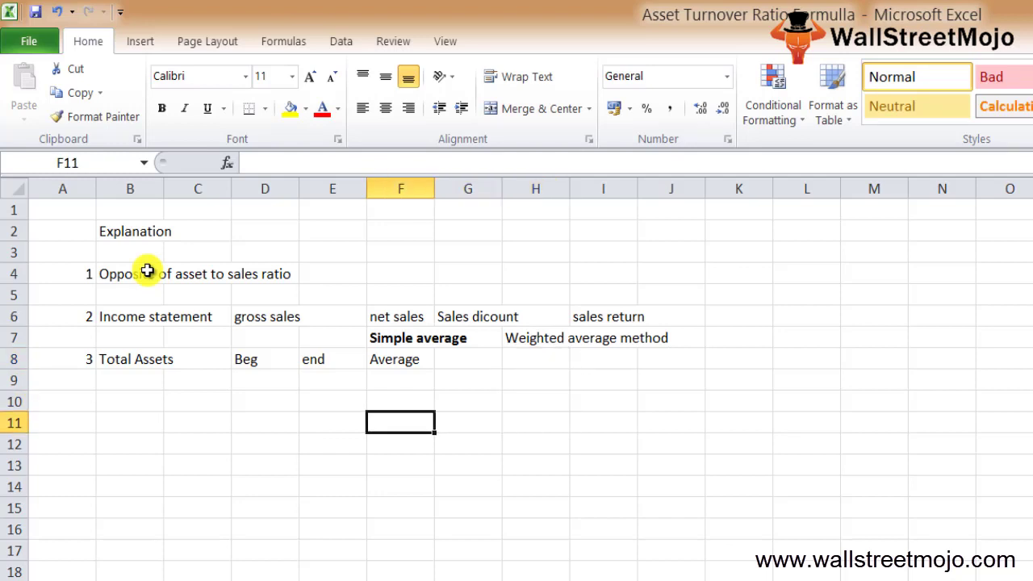
key(Left)
key(Left)
key(Up)
key(Left)
key(Left)
Enter 'Use' in B10 and 'Higher is good' in A12, fixing the typo.
text(Use)
key(Return)
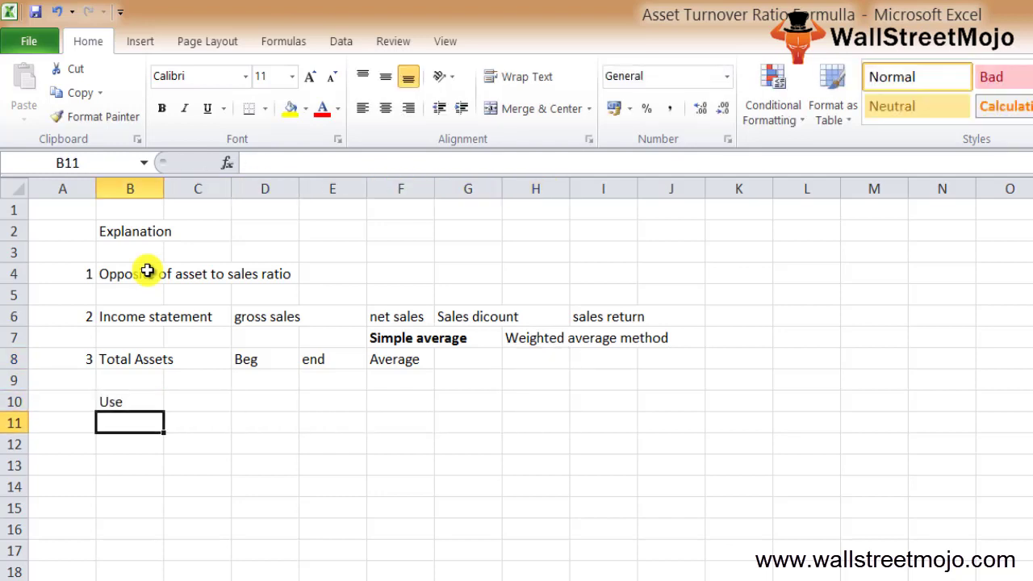
key(Down)
key(Down)
key(Up)
key(Left)
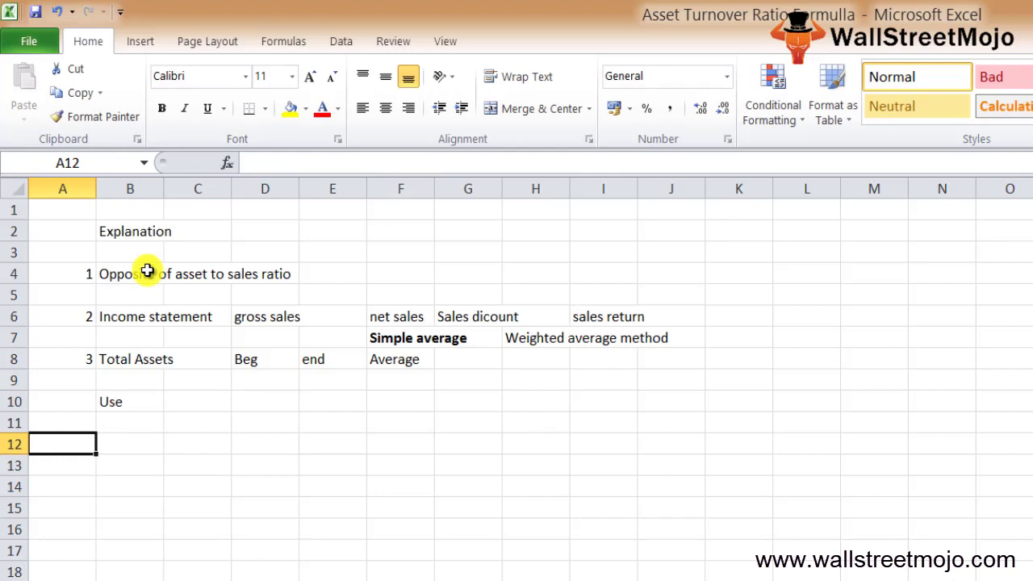
text(Hig)
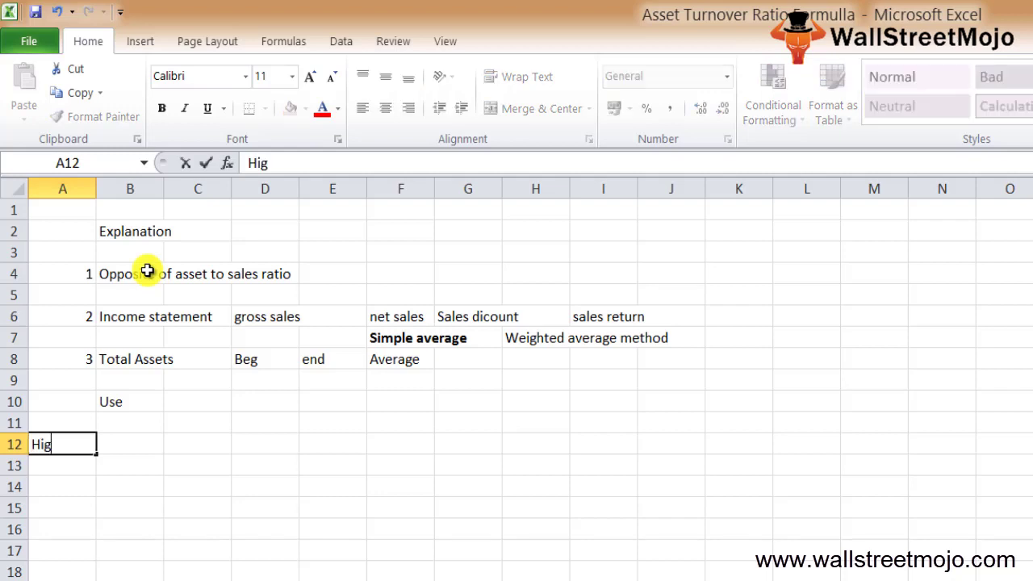
text(her is goog)
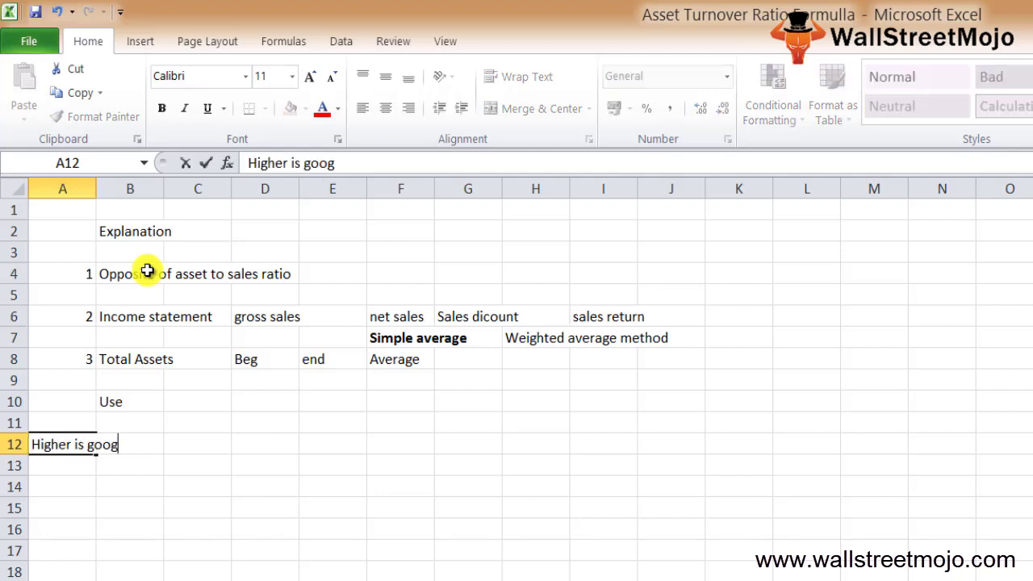
key(Return)
key(Up)
key(F2)
key(BackSpace)
text(d)
key(Return)
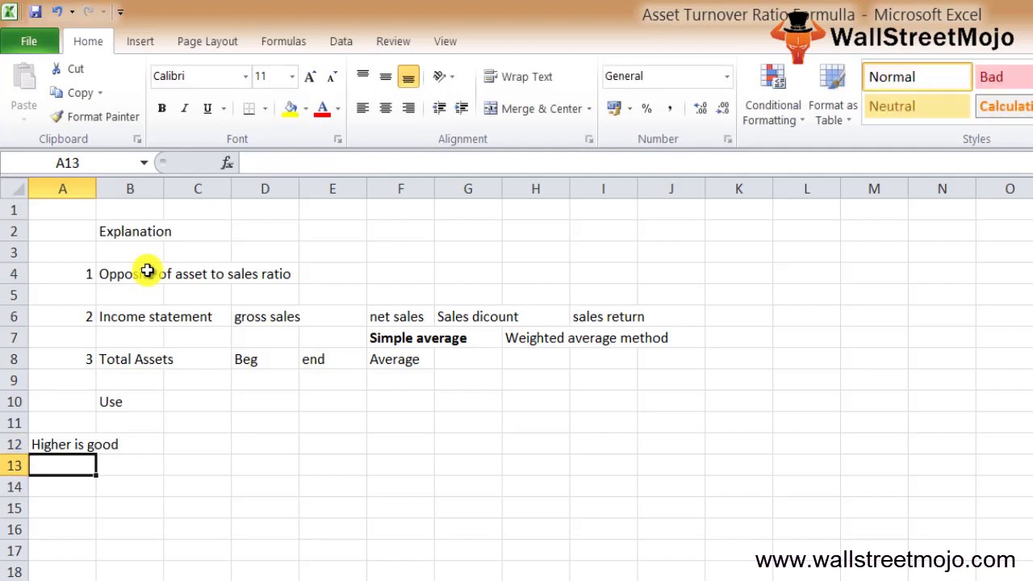
Type 'Why ?' in B14.
key(Right)
key(Down)
text(EWhy)
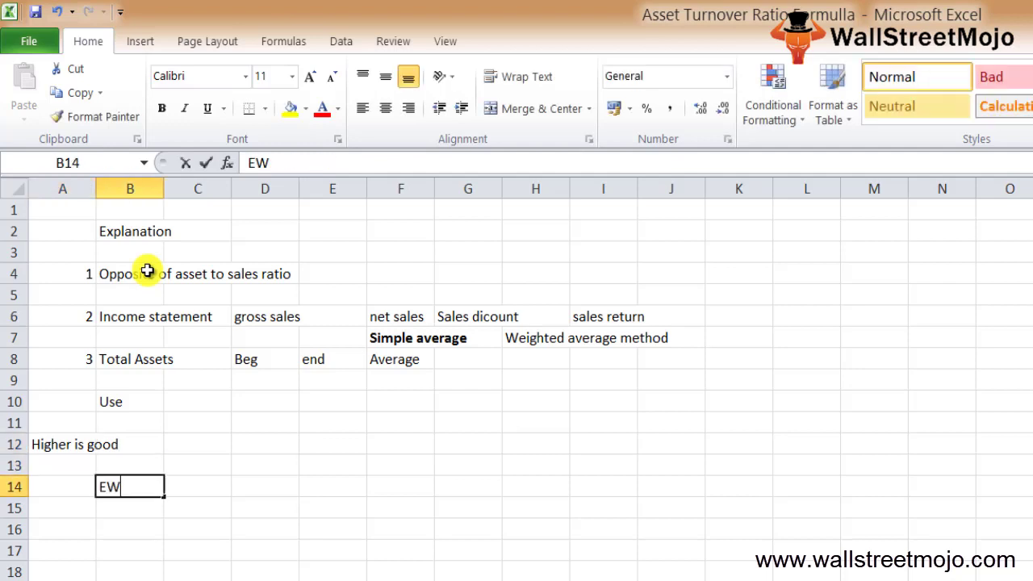
key(BackSpace)
key(BackSpace)
key(BackSpace)
text(why)
key(BackSpace)
key(BackSpace)
key(BackSpace)
key(BackSpace)
text(Why ?)
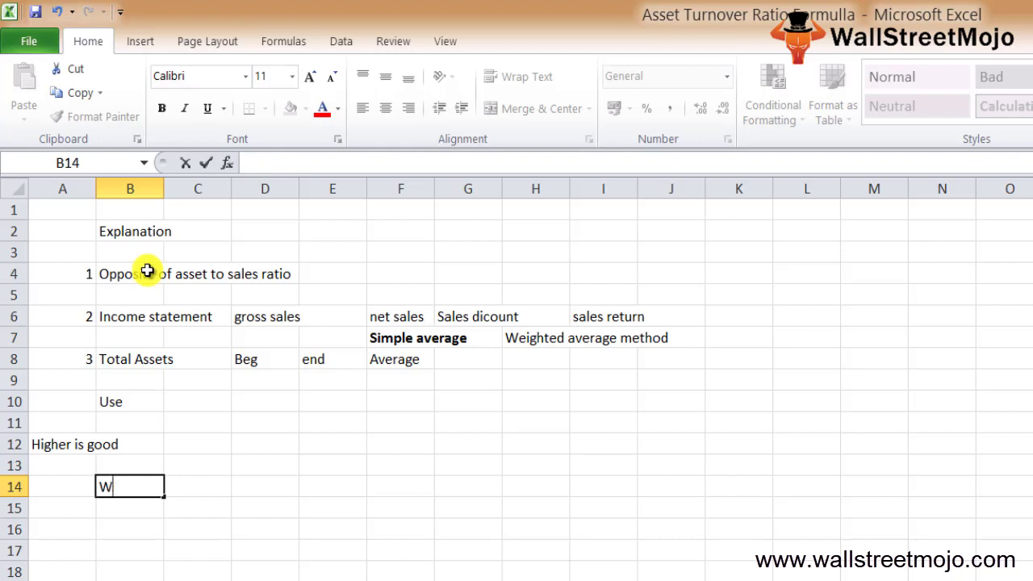
key(Return)
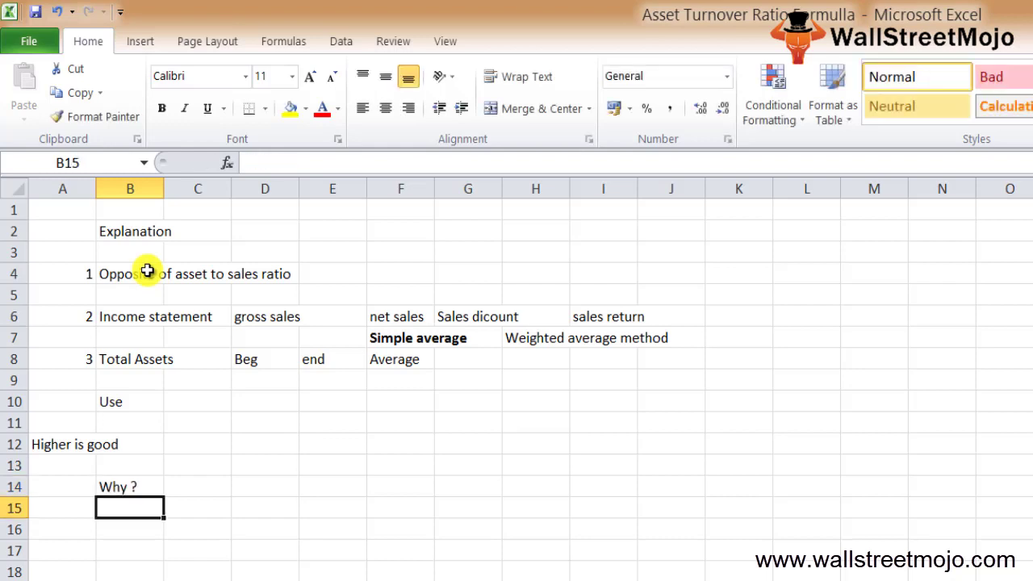
Enter 'More' in B16 and 'Properly utilised' in B17.
key(Down)
key(Down)
key(Up)
text(More)
key(Return)
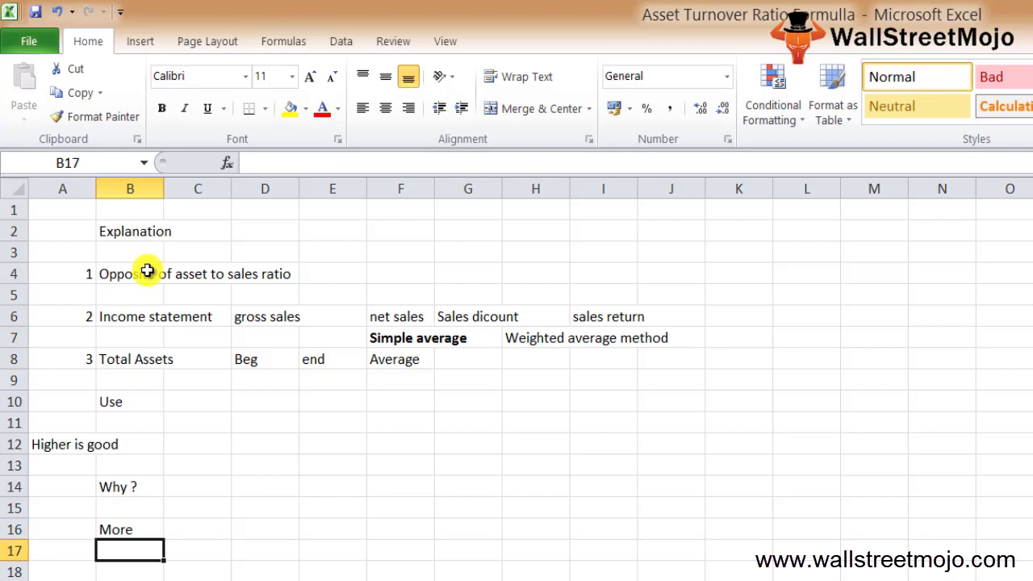
text(Properly ut)
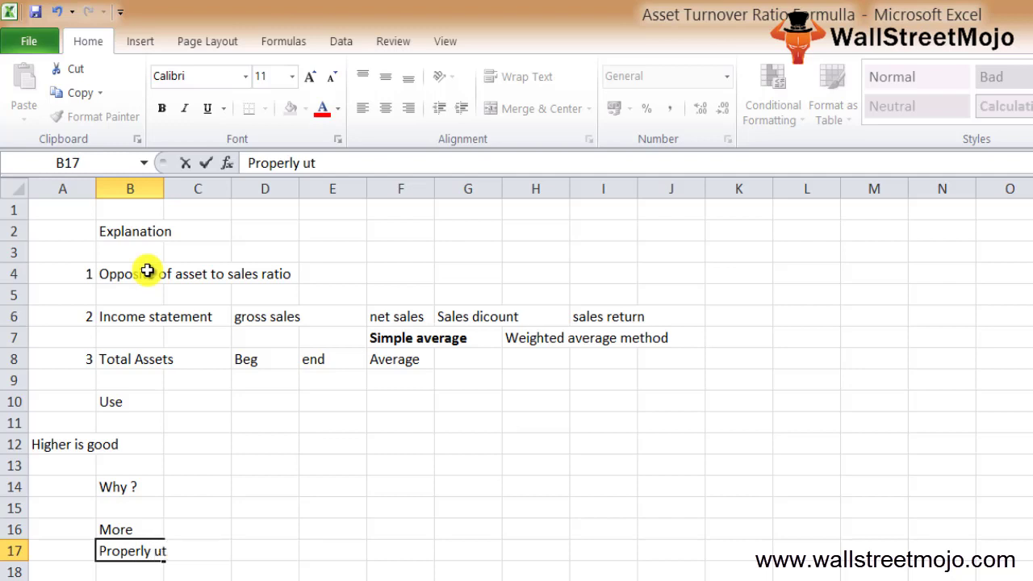
text(ilised)
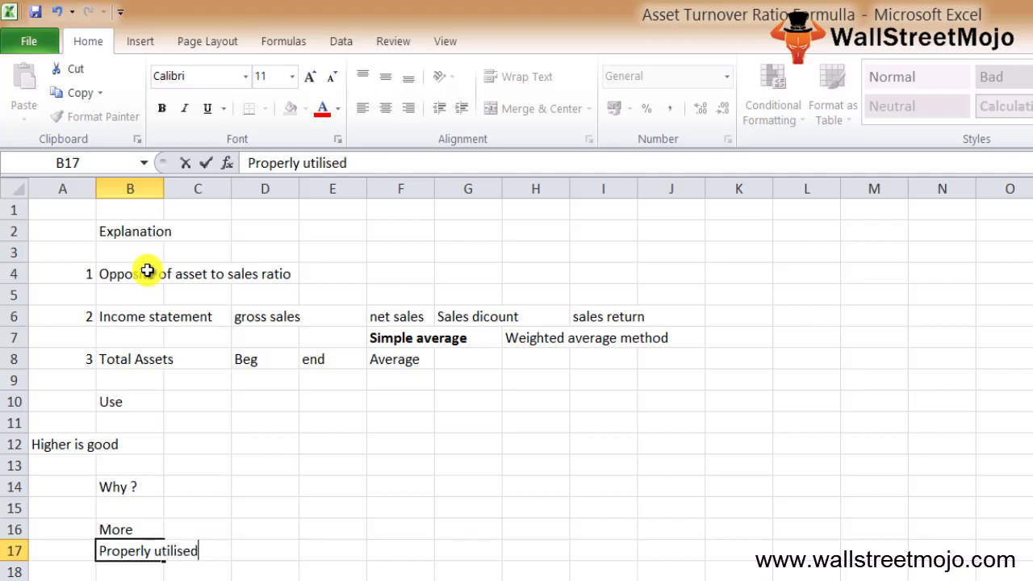
key(Return)
Enter 'Less' in D16 and 'not' in D17.
key(Up)
key(Up)
key(Right)
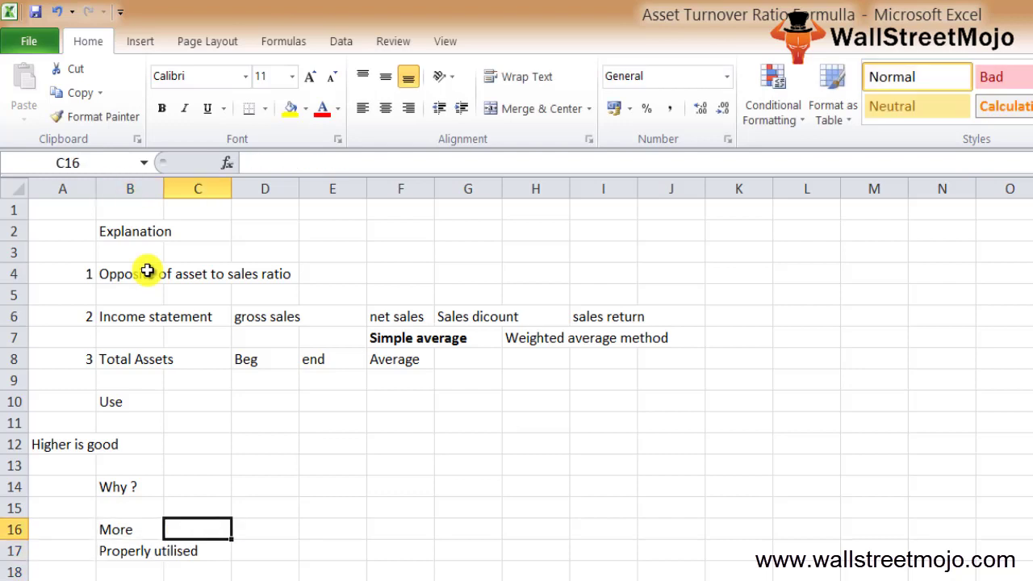
key(Right)
text(Less)
key(Return)
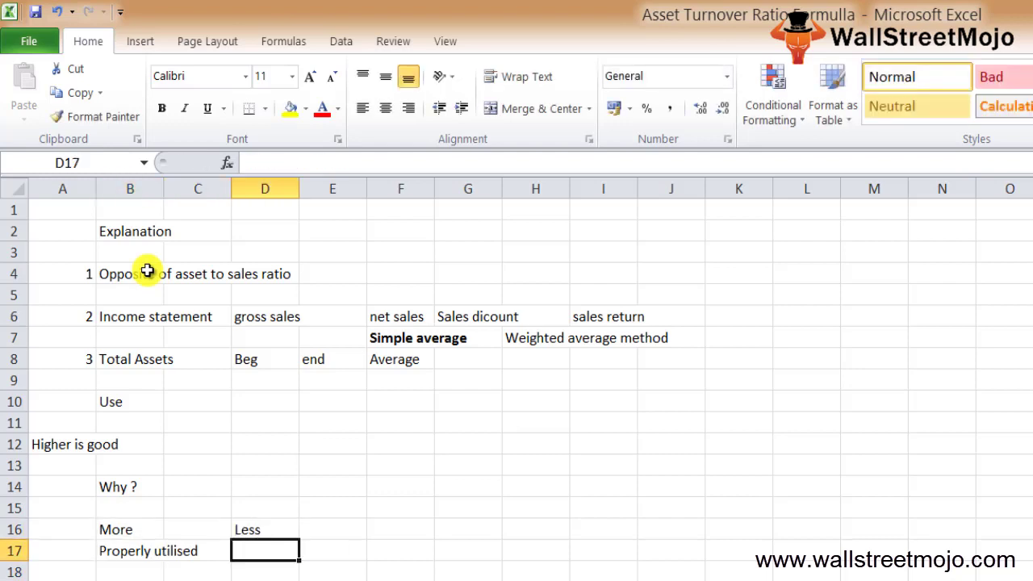
text(not)
key(Return)
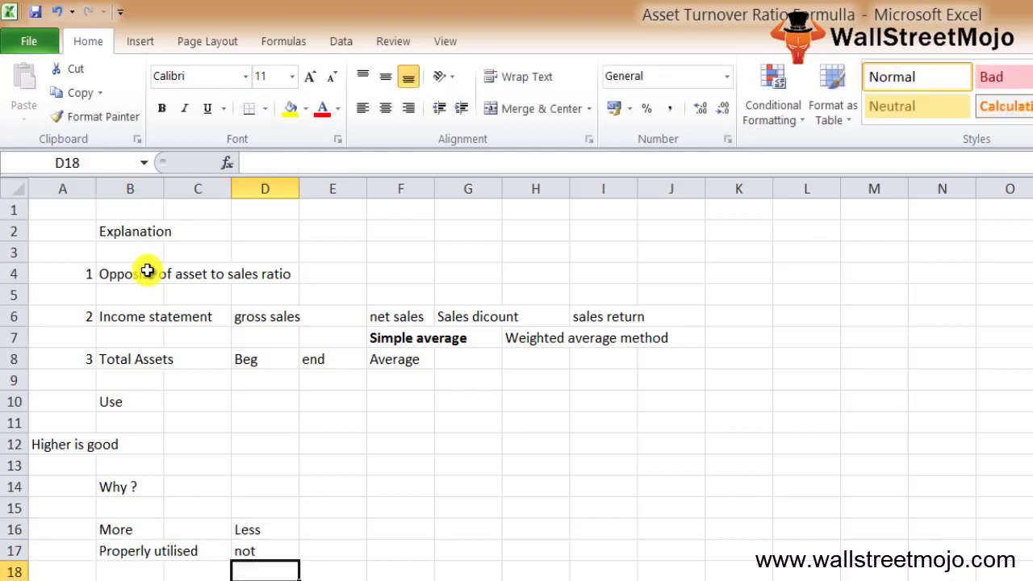
key(Up)
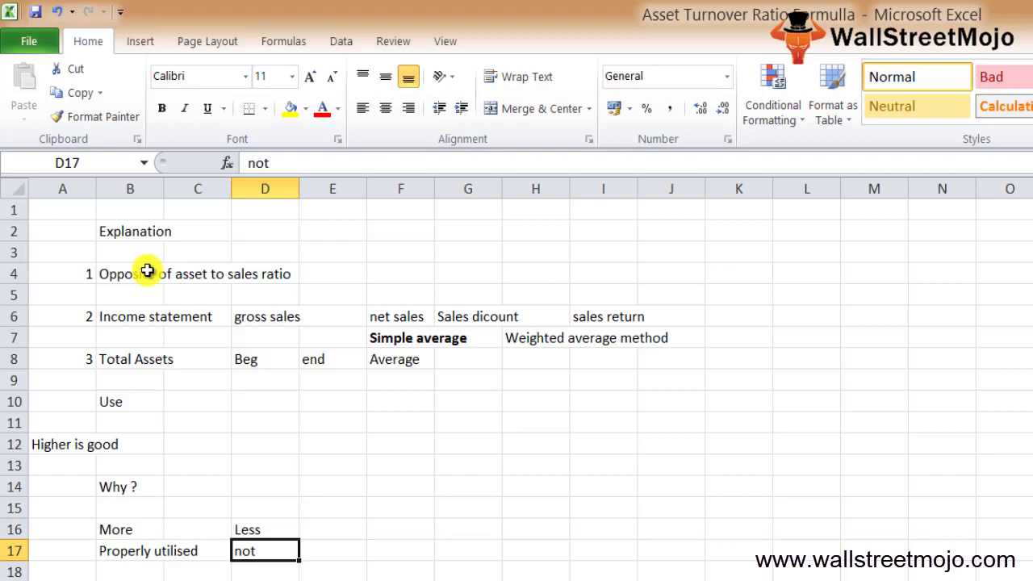
key(Down)
key(Left)
key(Left)
key(Down)
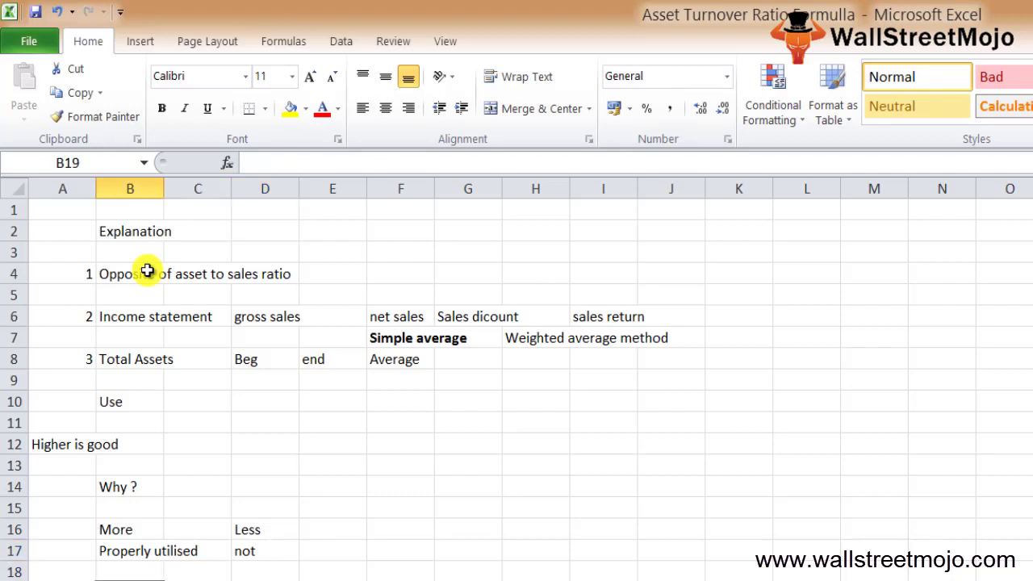
Enter 0.6 in B19 and 60% in C19.
text(0.6)
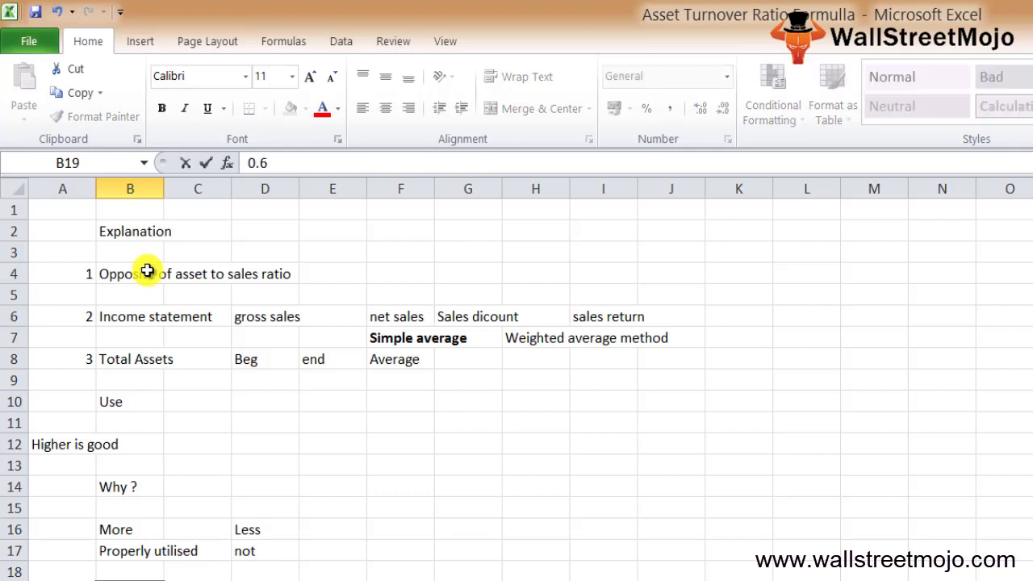
key(Return)
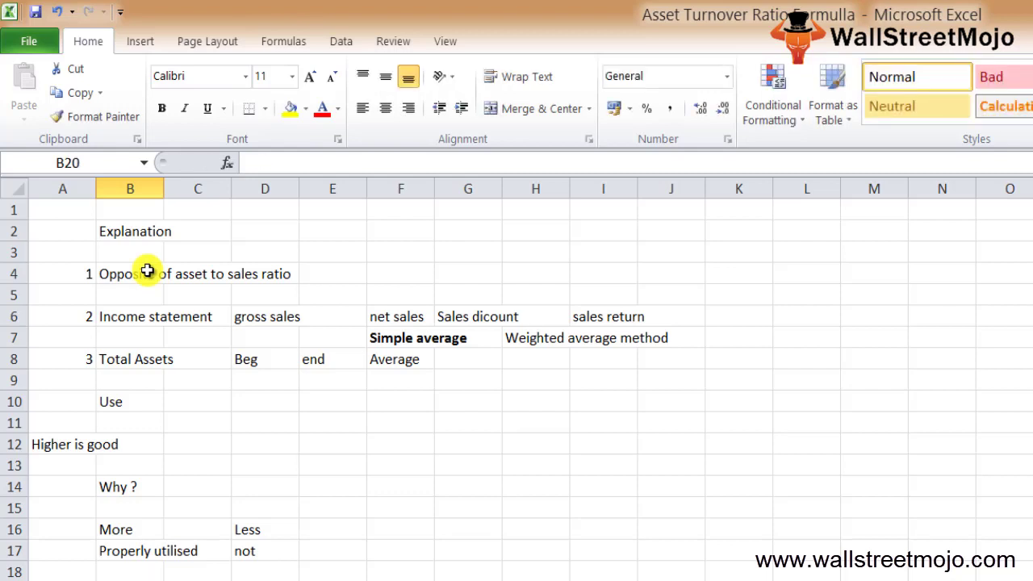
key(Right)
key(Up)
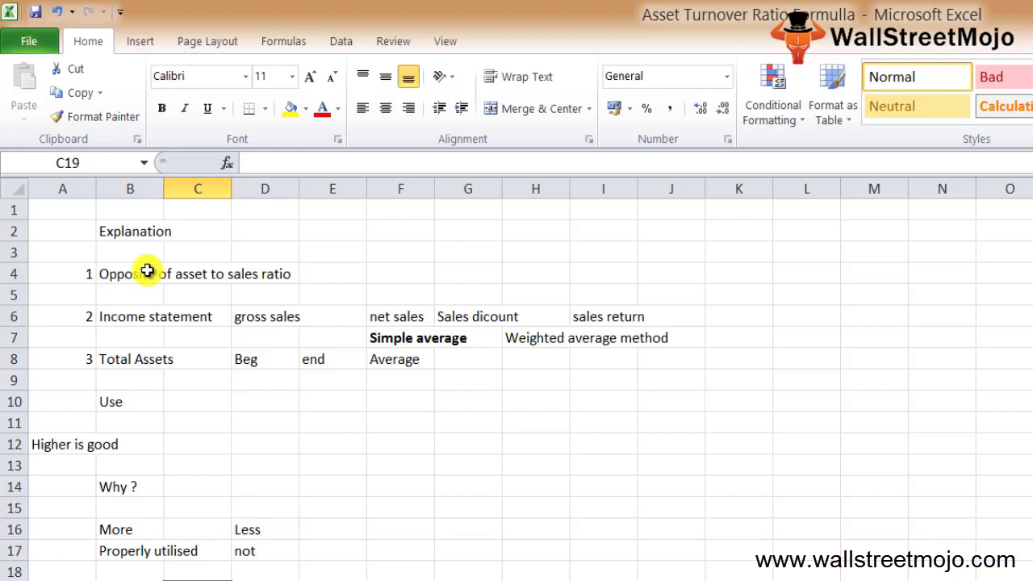
text(60%)
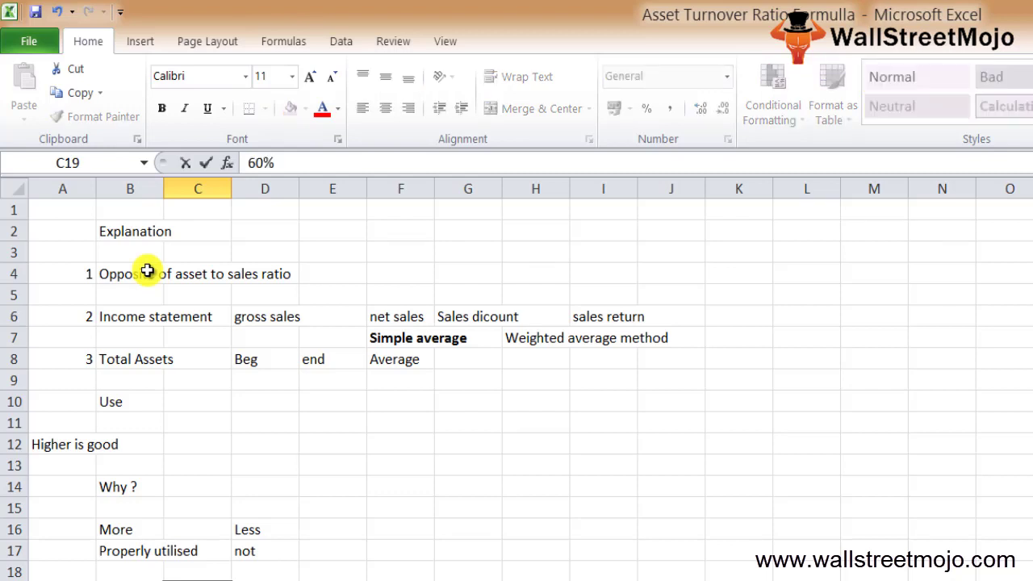
text(0)
key(BackSpace)
key(Tab)
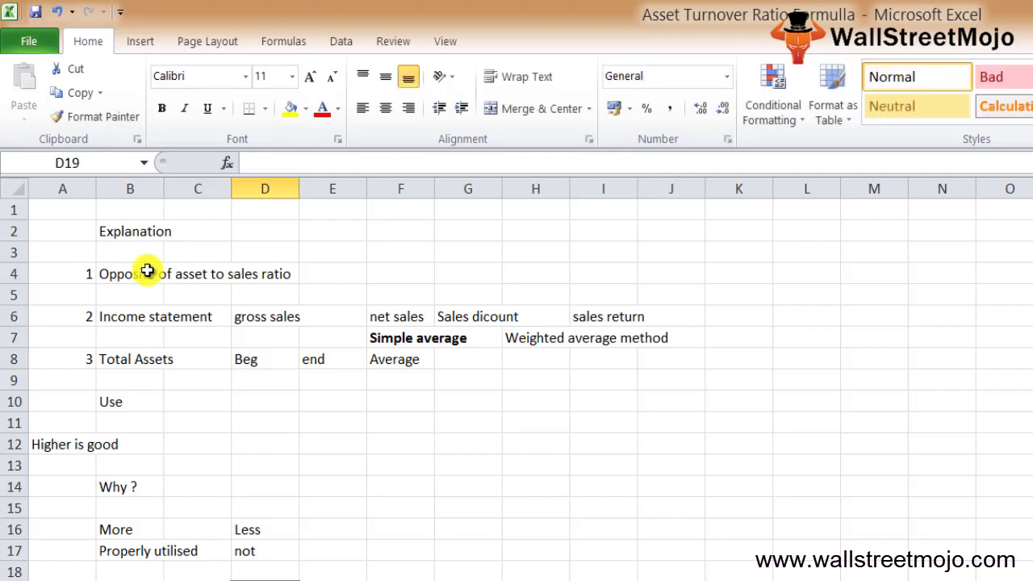
Enter 1 in D19 and 100% in E19.
text(1)
key(Tab)
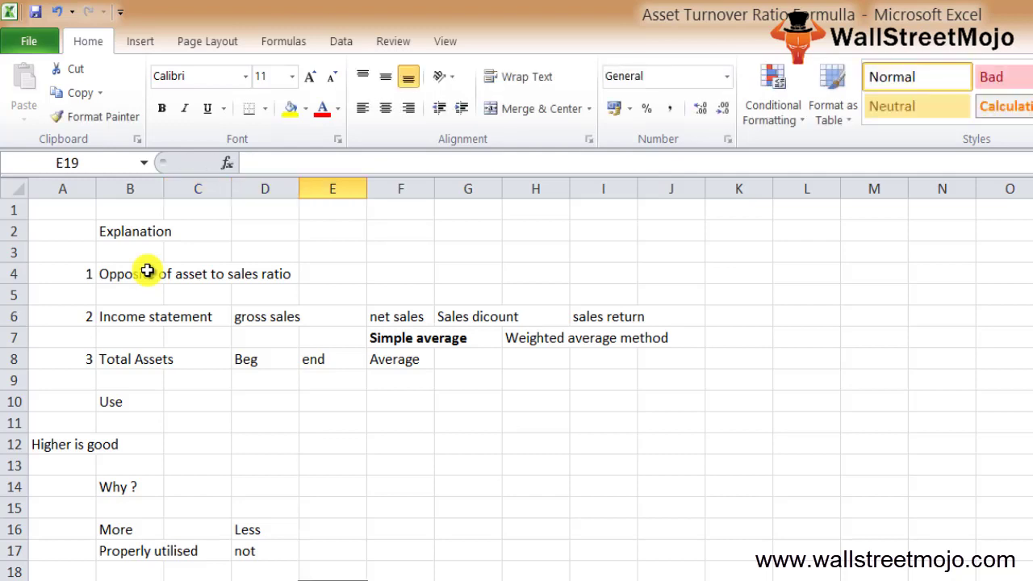
text(100)
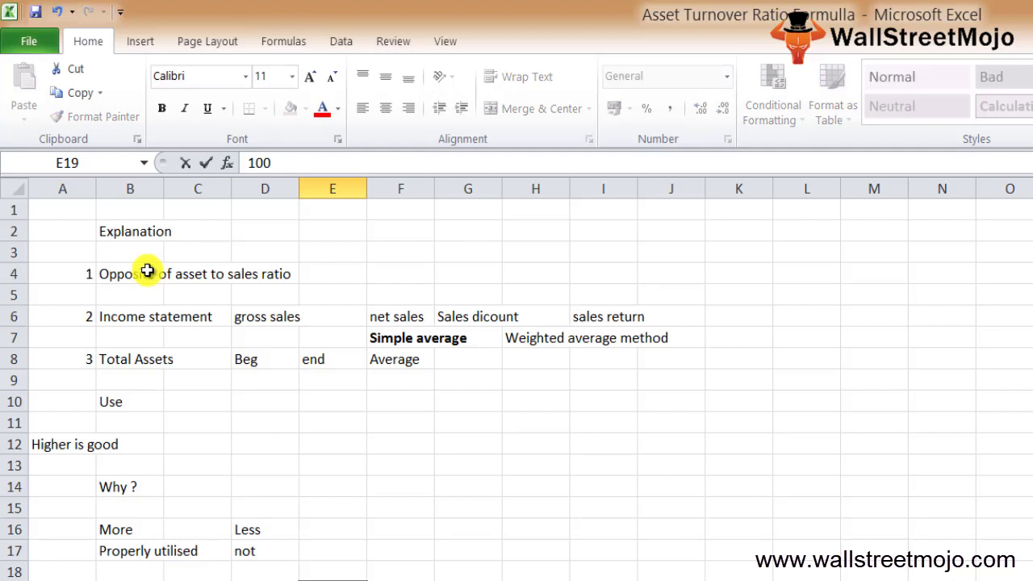
text(%)
key(ctrl+Return)
key(Right)
key(Left)
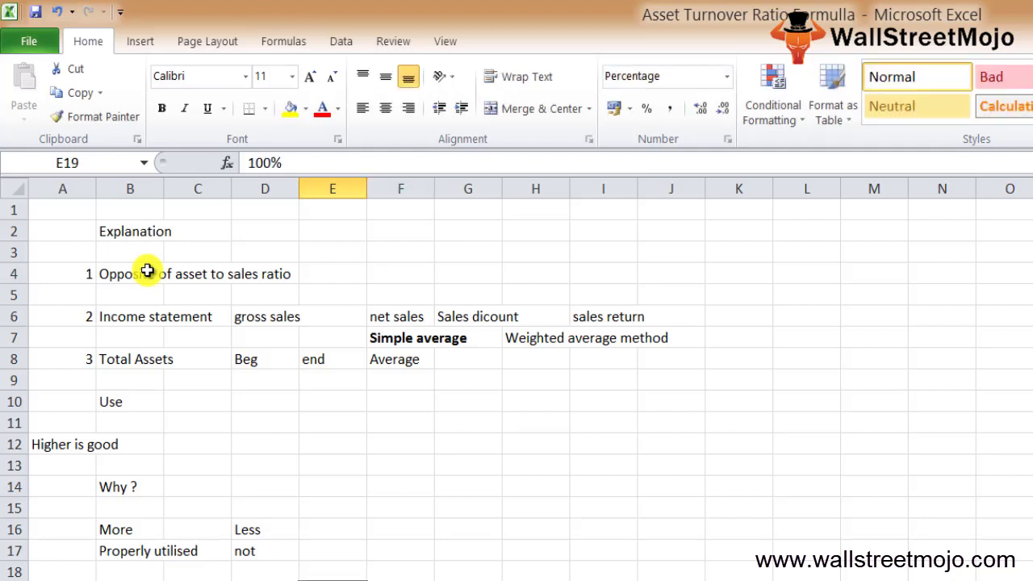
key(Down)
key(Down)
key(Left)
key(Left)
key(Left)
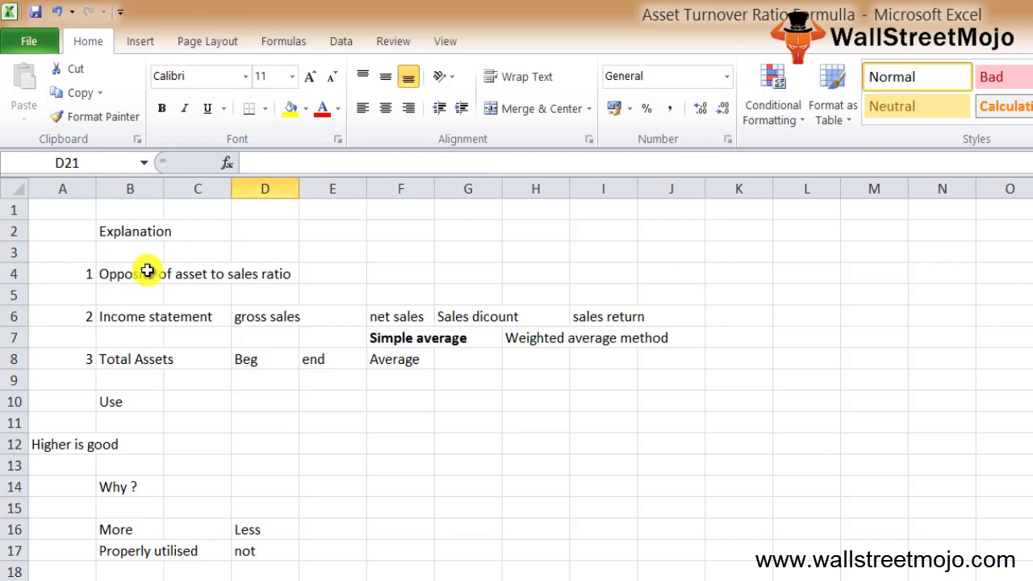
Type 'New machine' in B21 and 'Revenue' in B23.
text(New machin)
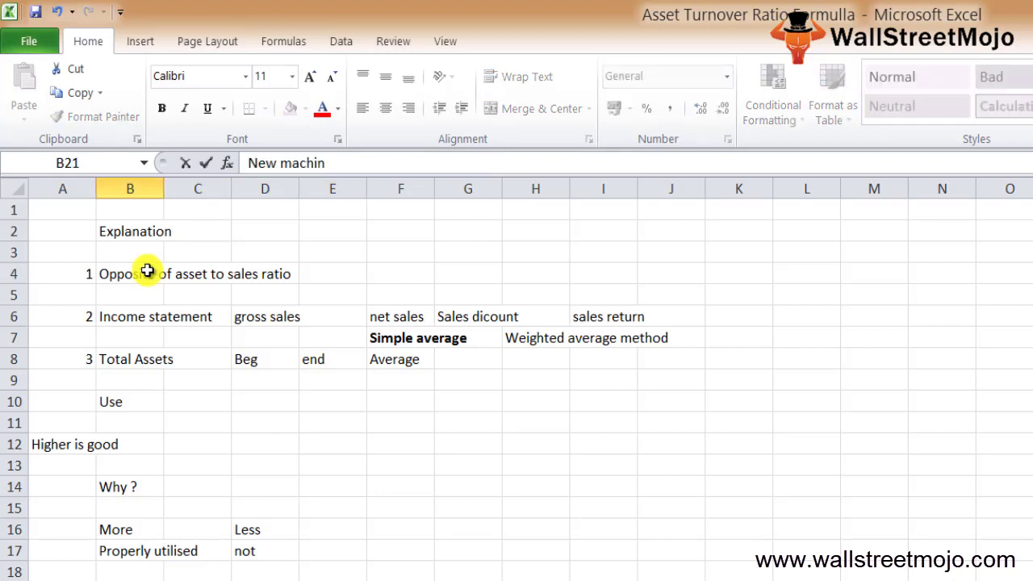
text(e)
key(Tab)
key(Right)
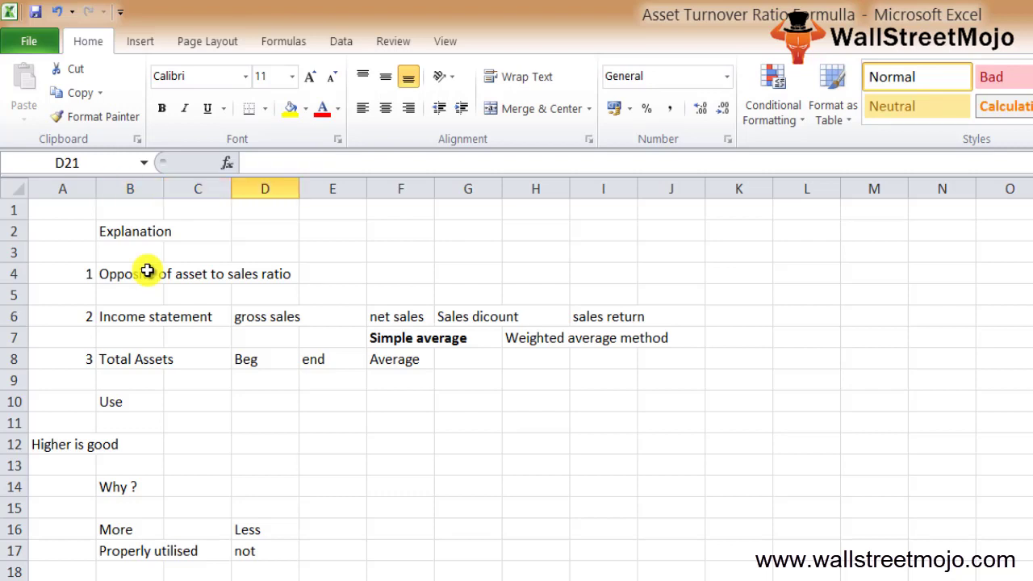
key(Down)
key(Down)
key(Left)
key(Left)
key(Left)
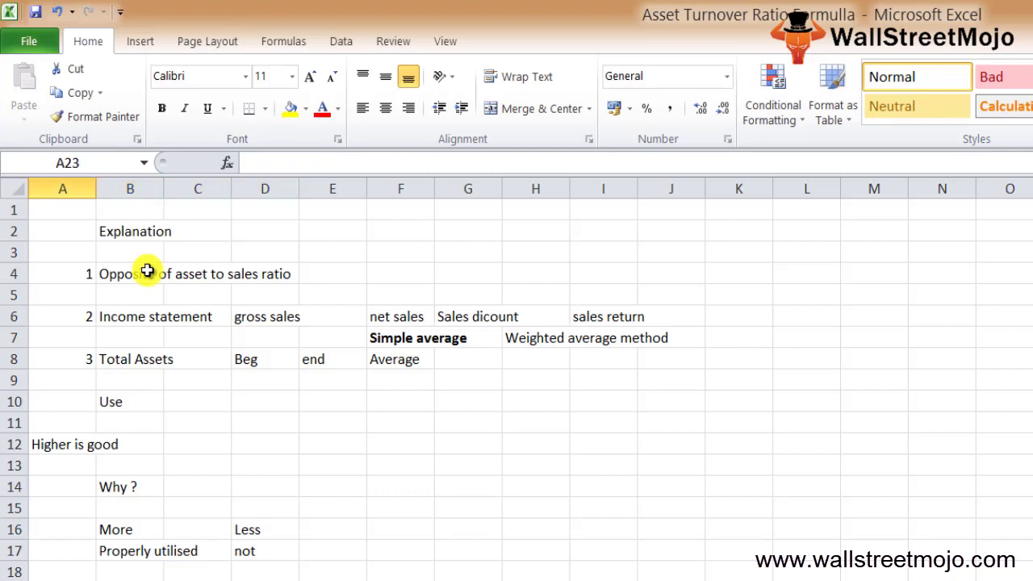
key(Right)
text(Revenue)
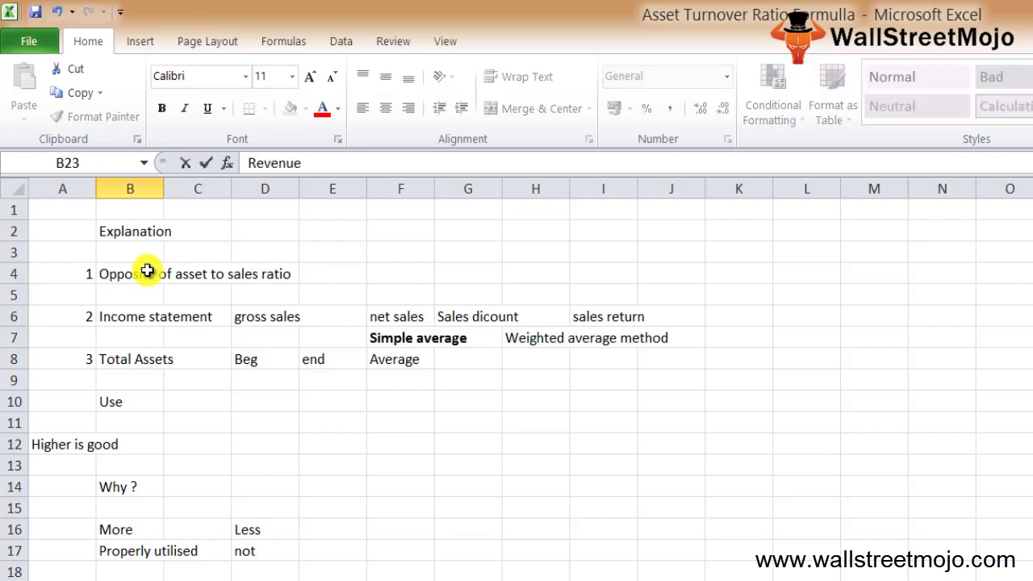
key(Return)
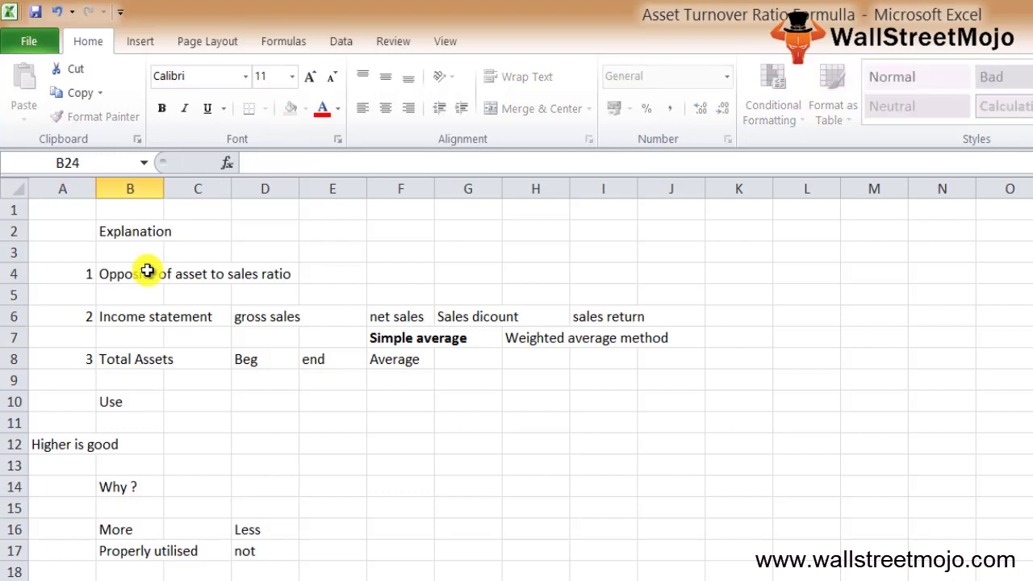
Enter 'maching', 'defective' and 'utilize' across B24:D24.
key(Up)
key(Right)
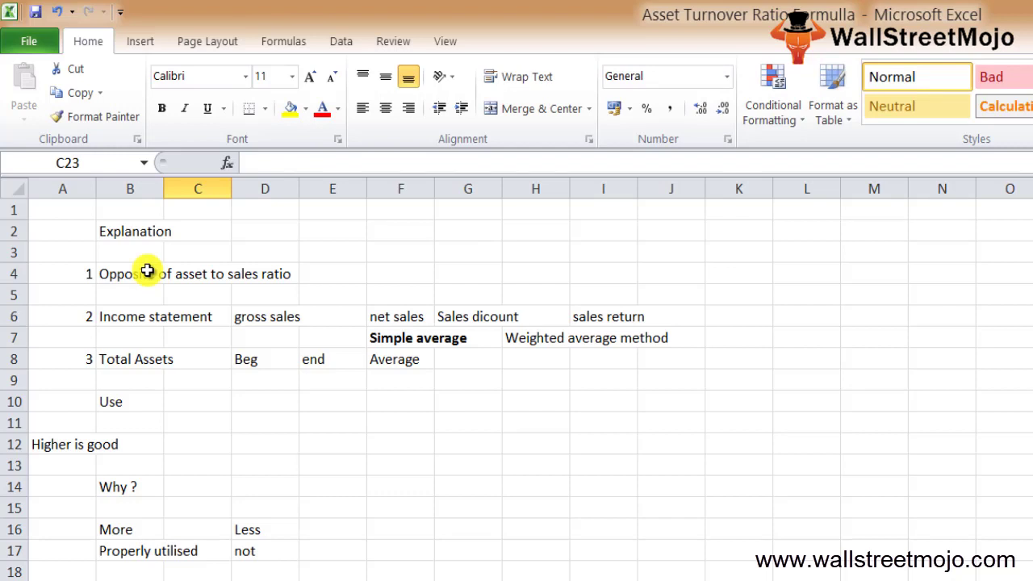
key(Left)
key(Down)
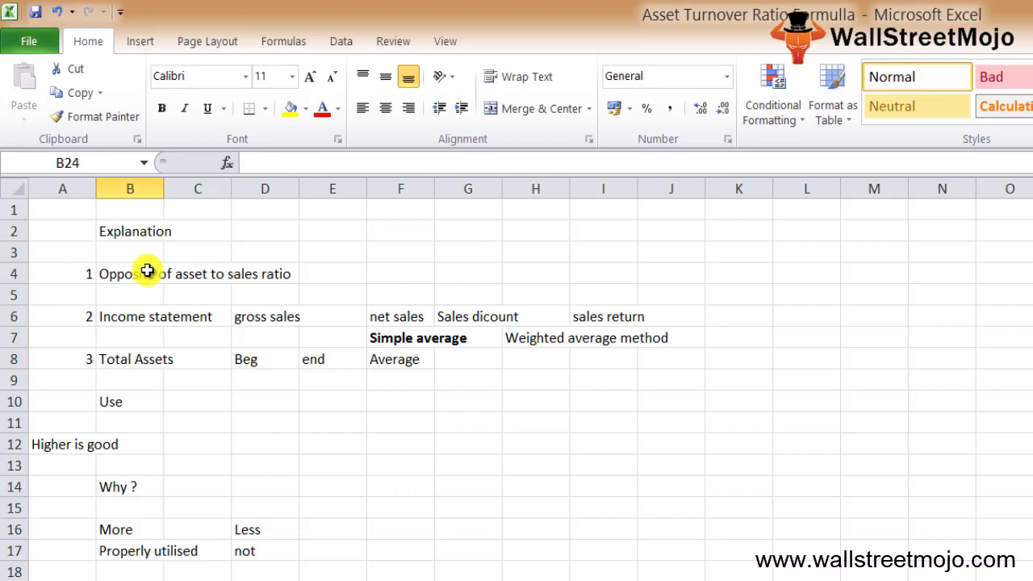
text(maching)
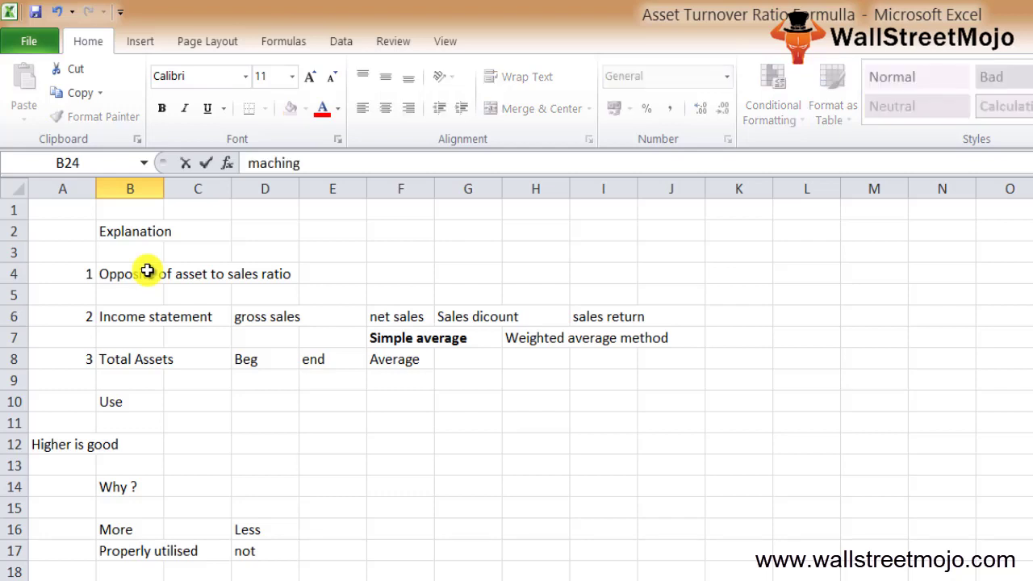
key(Return)
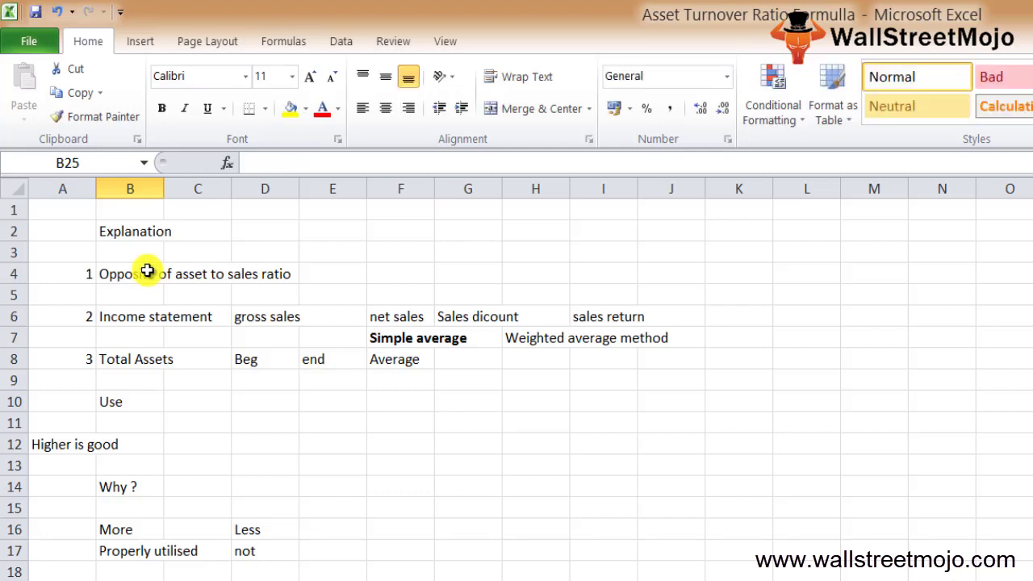
key(Up)
key(Right)
text(defective)
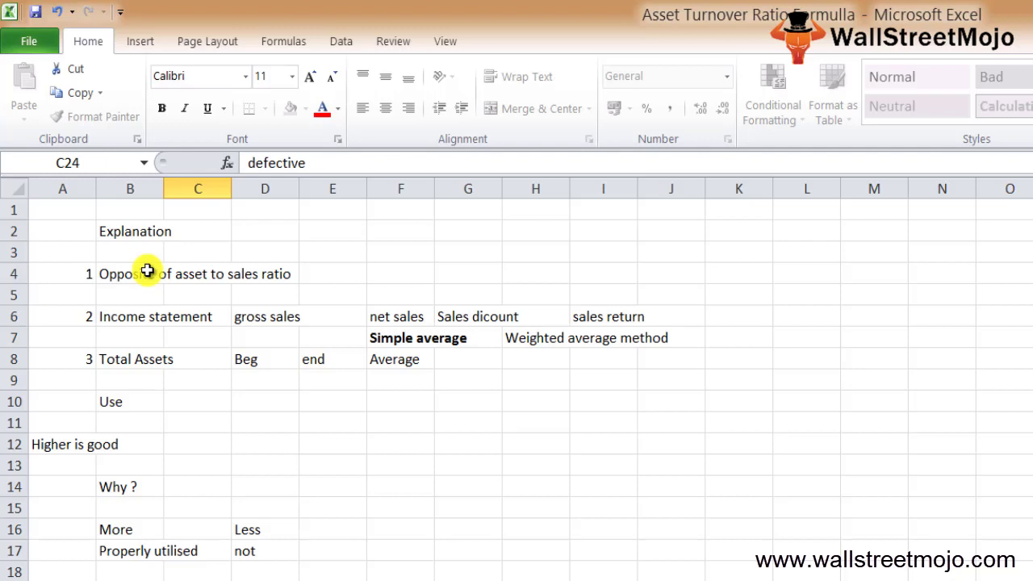
key(Return)
key(Up)
key(Right)
text(utilize)
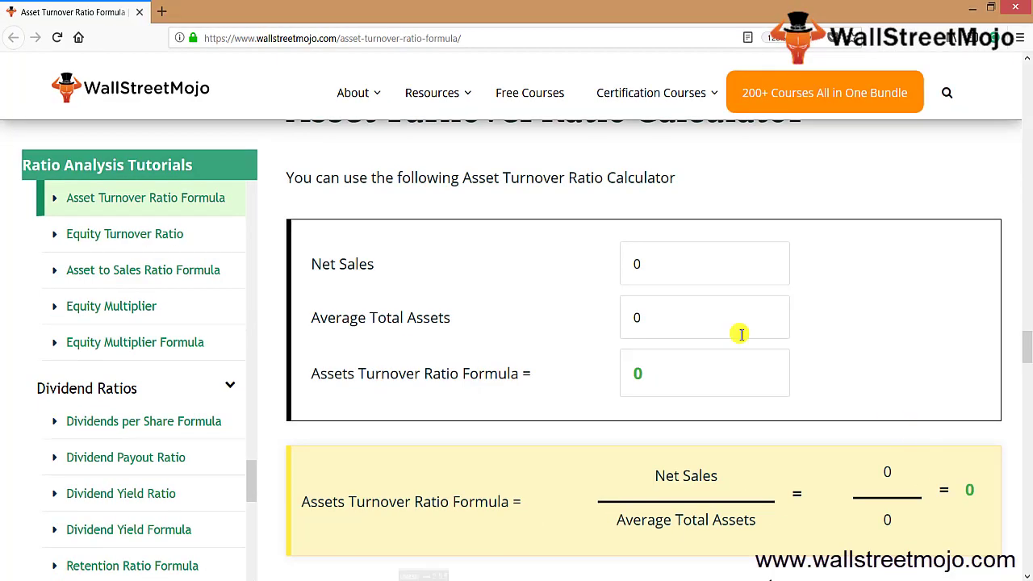
In the calculator, enter Net Sales 1000000 and Average Total Assets 2000000.
click(666, 262)
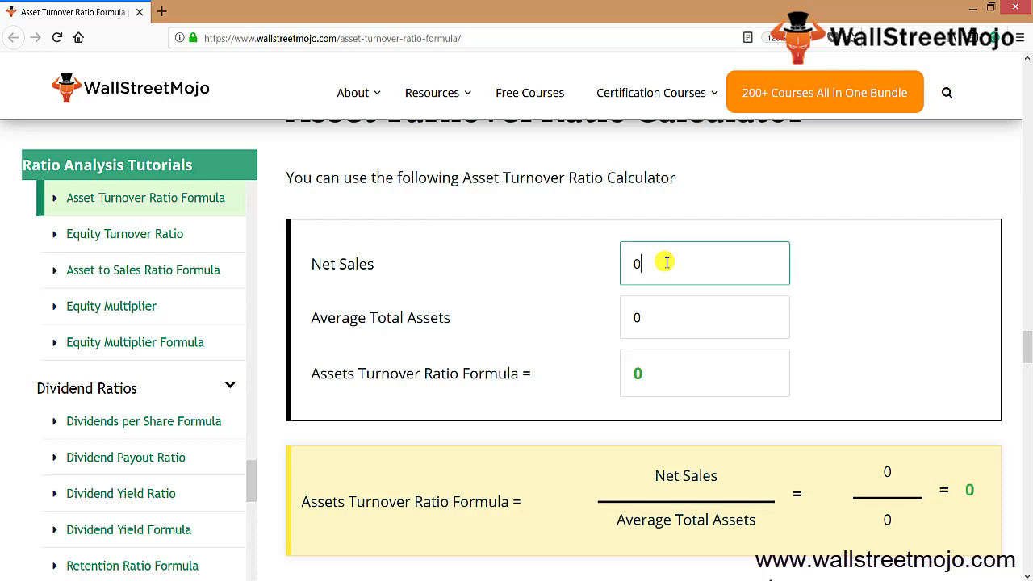
key(BackSpace)
text(1000000)
key(BackSpace)
text(0)
key(Tab)
text(2000000)
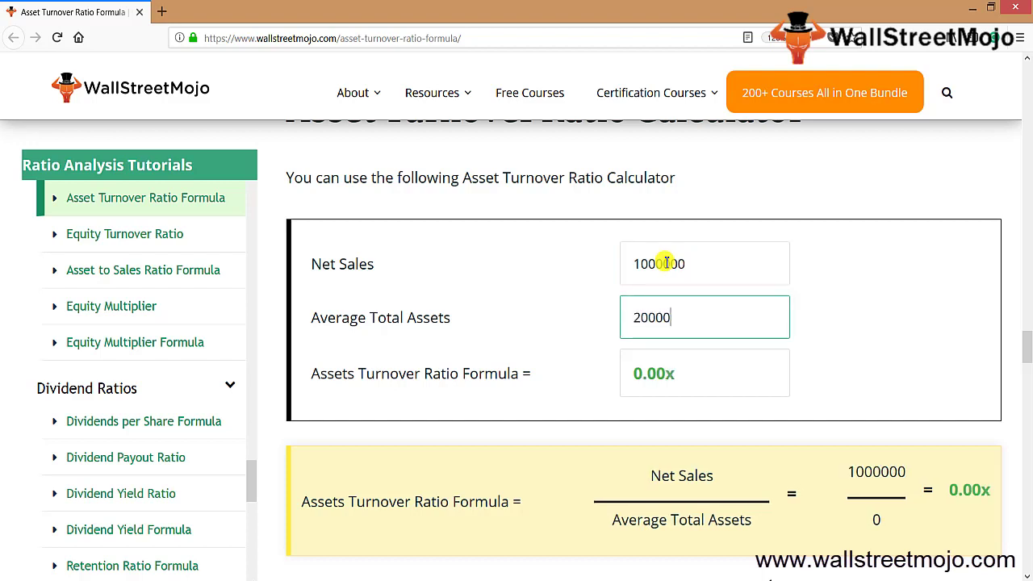
key(Tab)
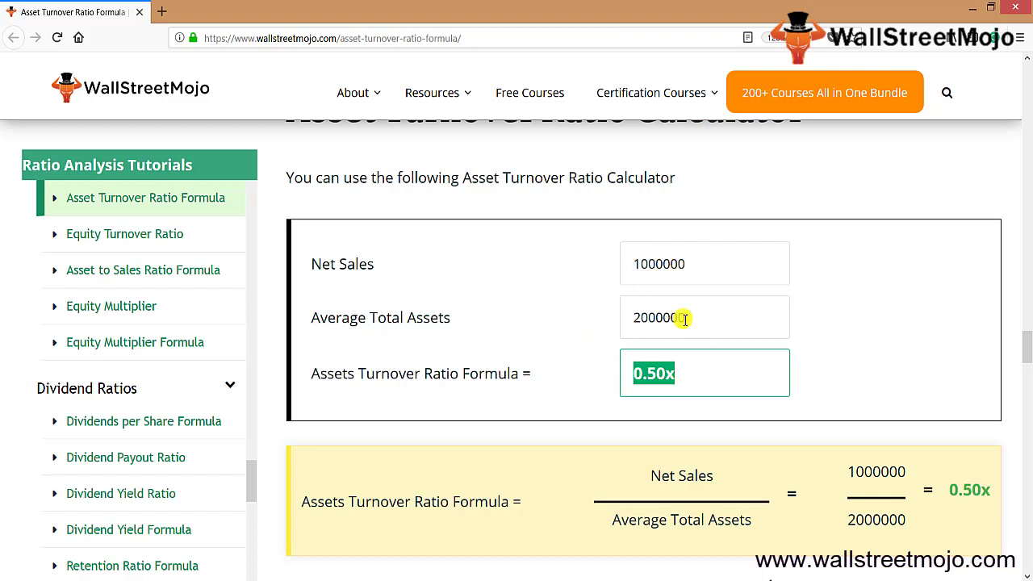
Retry Net Sales as 200000000, then 20000000 for a 10.00x ratio, and select Excel's H22.
click(712, 266)
key(BackSpace)
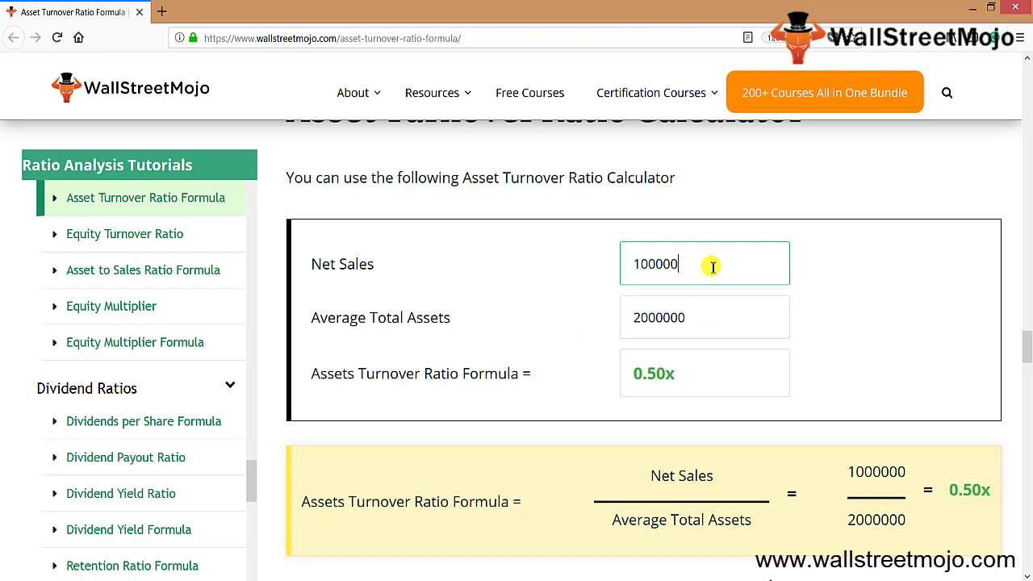
key(BackSpace)
key(BackSpace)
key(BackSpace)
key(BackSpace)
key(BackSpace)
key(BackSpace)
text(200000000)
key(Tab)
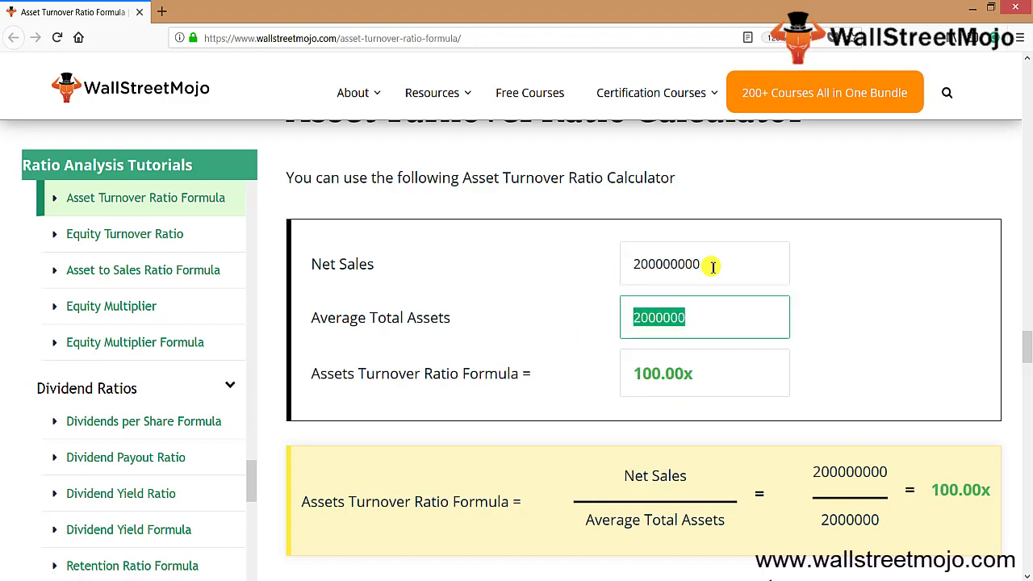
click(709, 266)
key(BackSpace)
key(Tab)
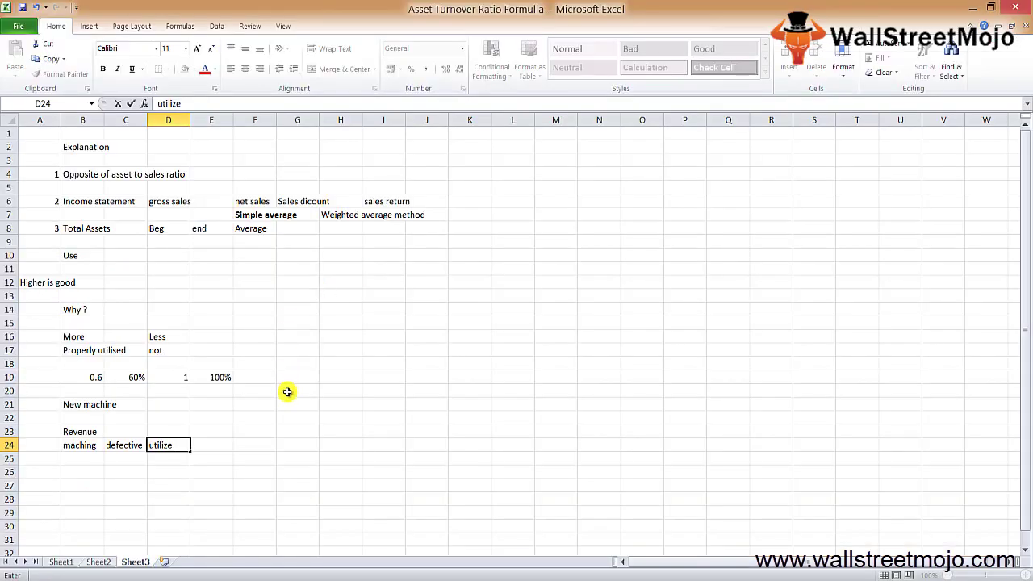
click(323, 415)
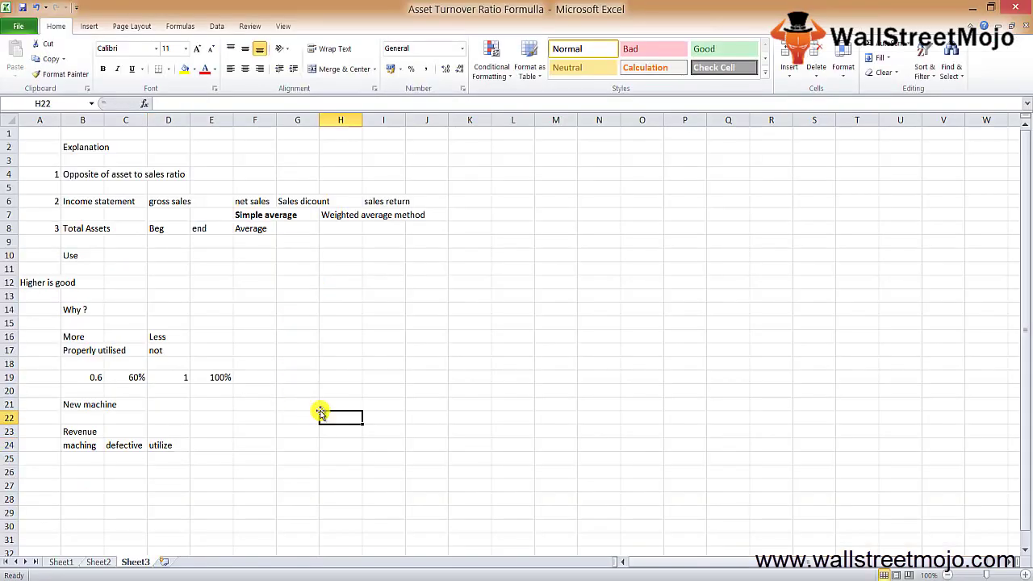
Enter Net sales, +, Ratio, + down cells H22 to H25.
text(Net sales)
key(Return)
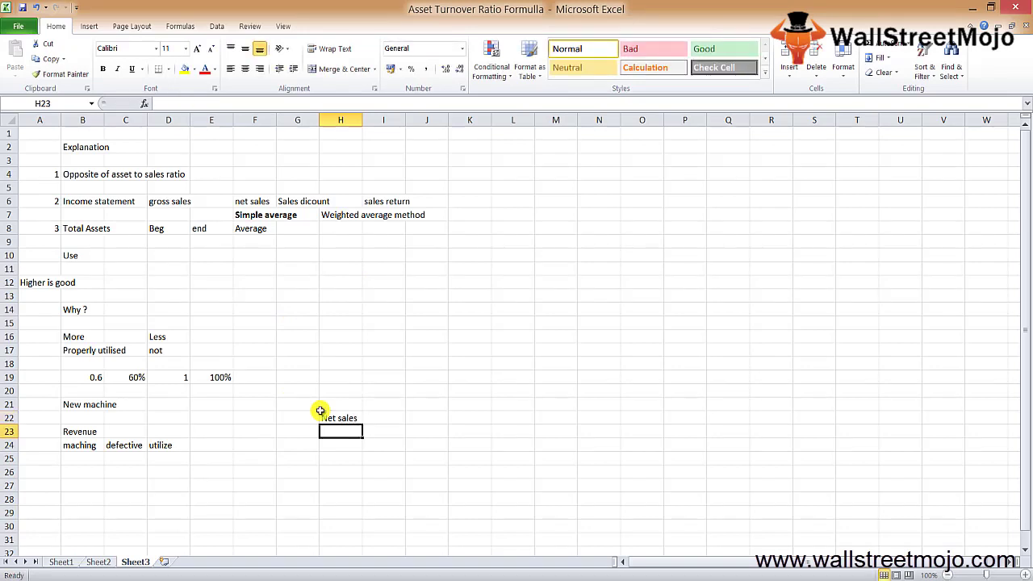
text(+)
key(Return)
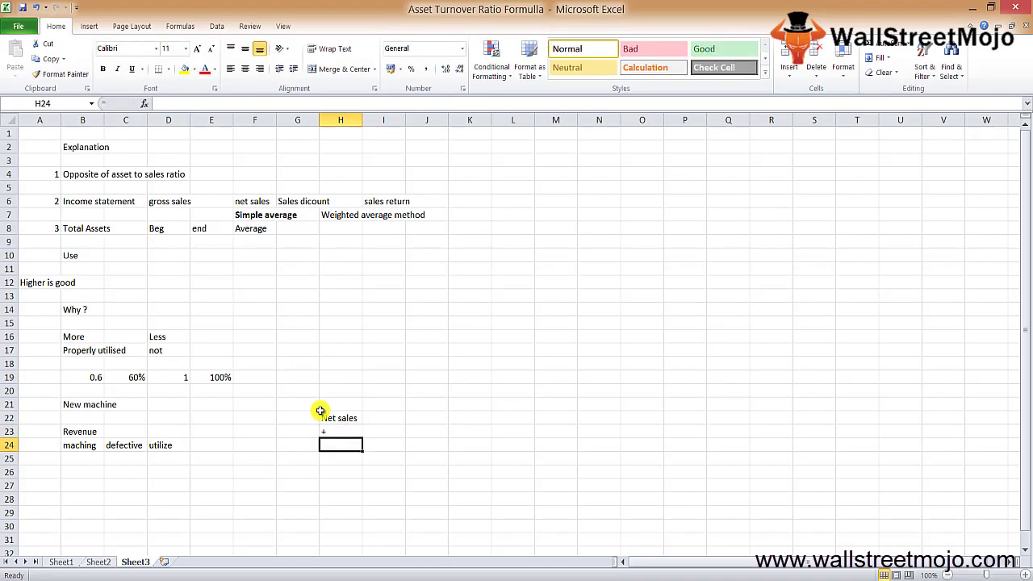
text(Ratio)
key(Return)
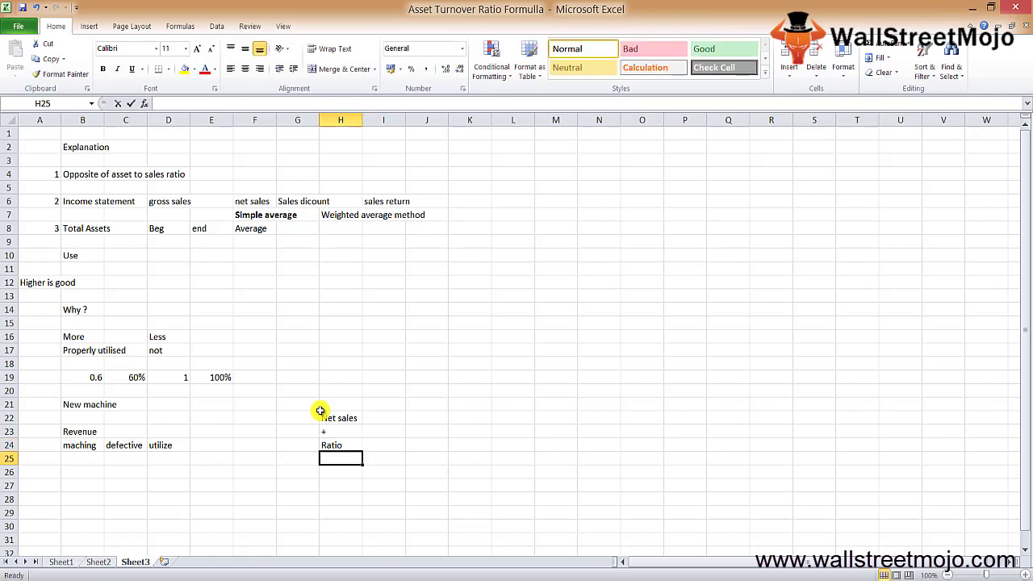
text(+)
key(Return)
Copy the four notes into I22:I25 and change both plus signs to minus.
drag(320, 412, 331, 459)
key(ctrl+c)
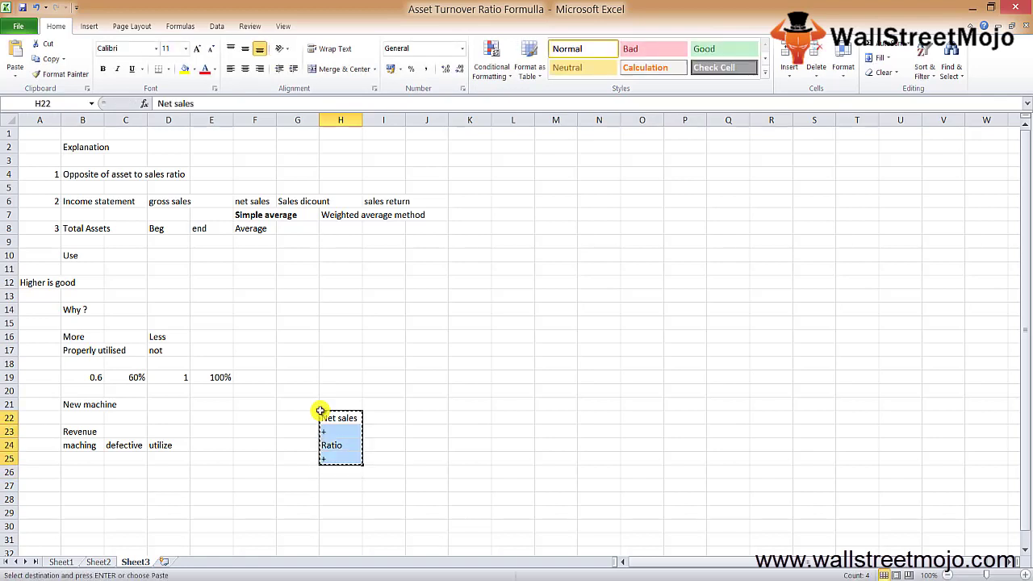
key(Right)
key(ctrl+v)
key(Down)
text(-)
key(Return)
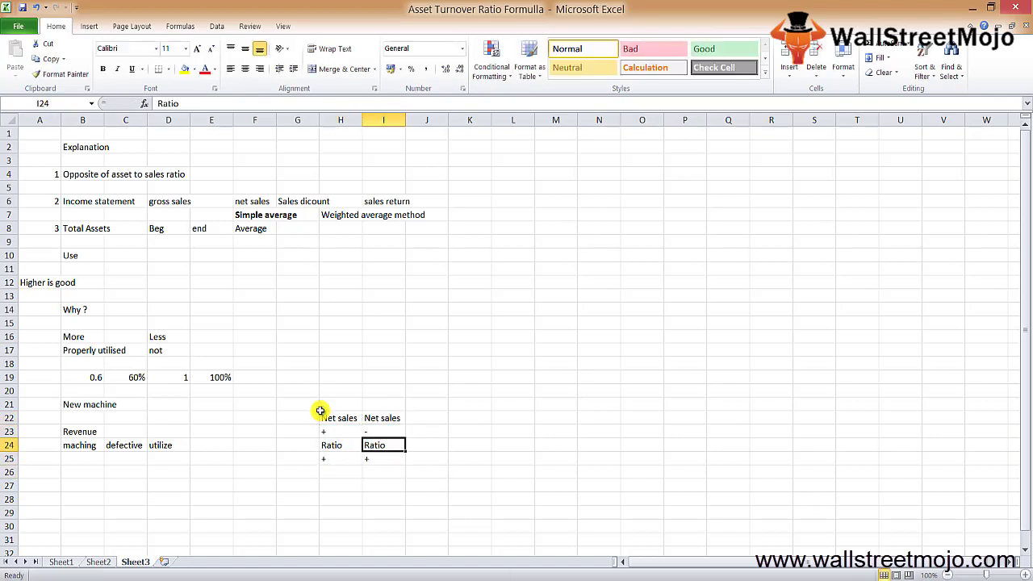
key(Down)
text(*)
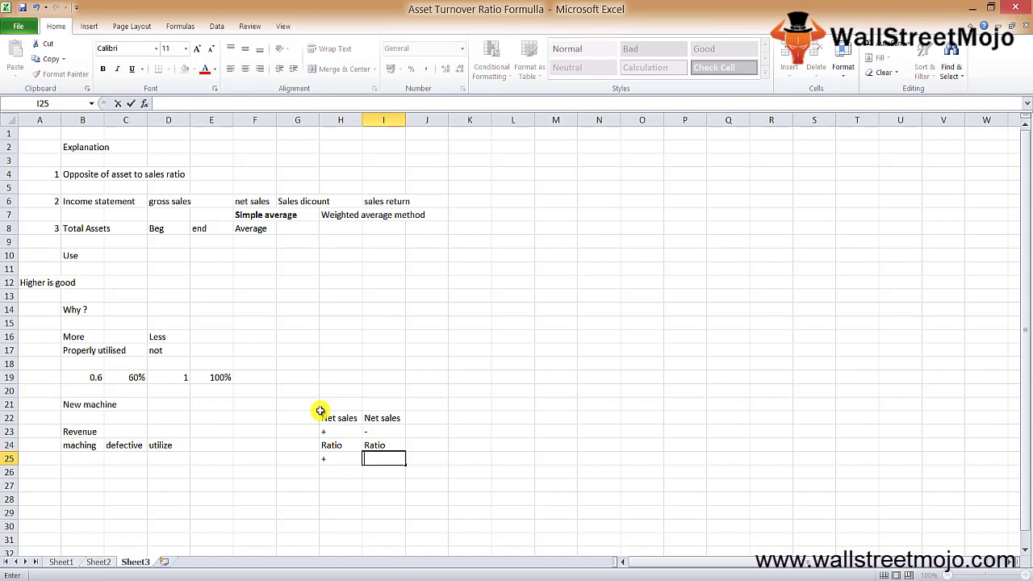
key(Return)
Select the block H22:I25 covering both note columns.
key(Up)
key(Up)
key(Up)
key(Up)
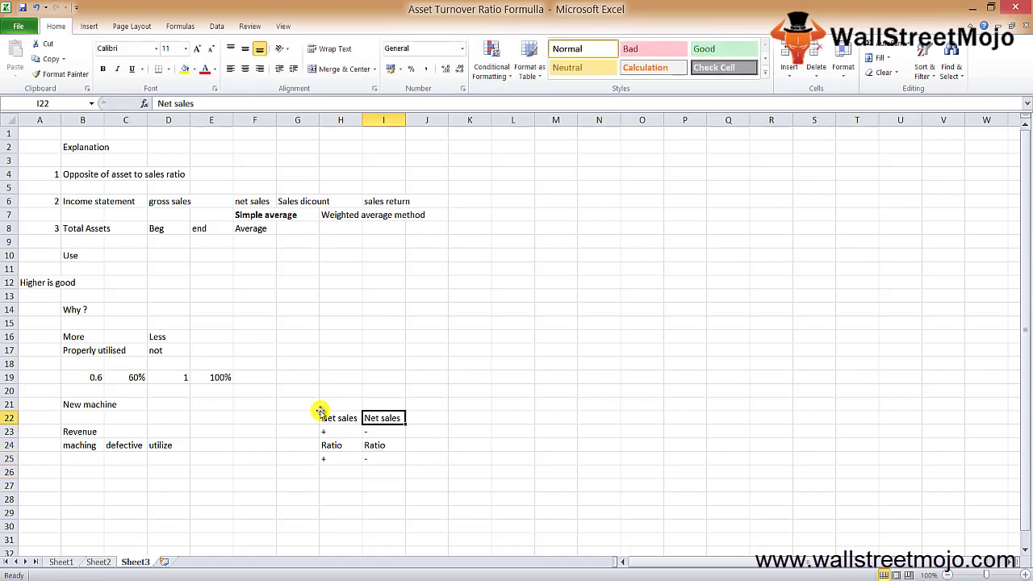
key(shift+Left)
key(shift+Down)
key(shift+Down)
key(shift+Down)
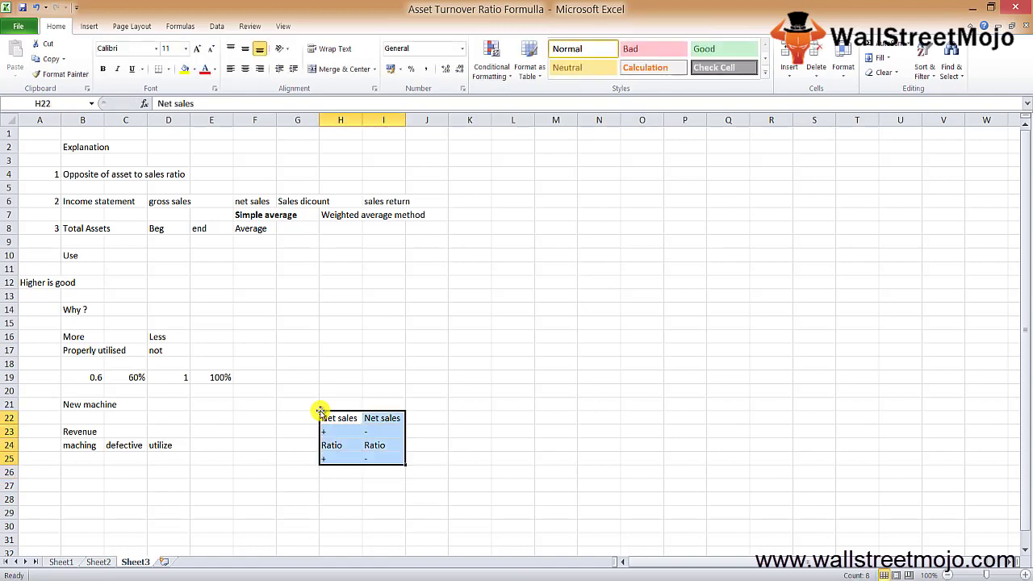